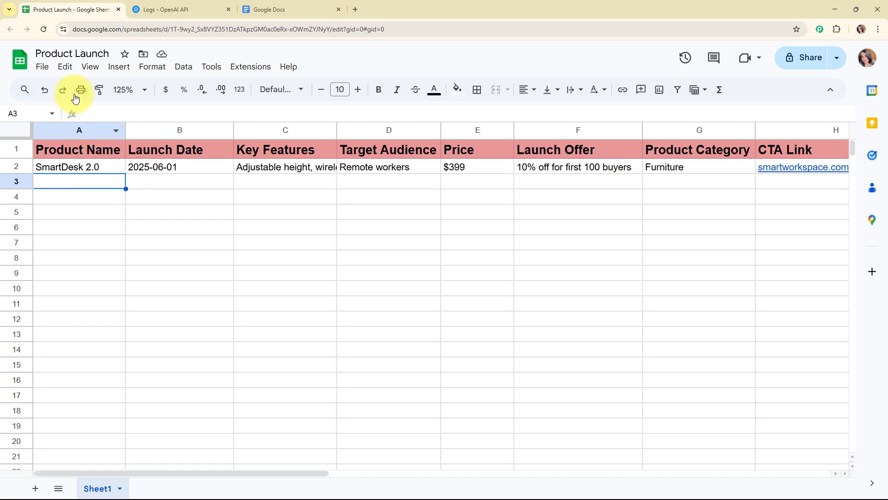
Widen the Key Features column of the Product Launch sheet
{"action": "left_click", "coordinate": [57, 181]}
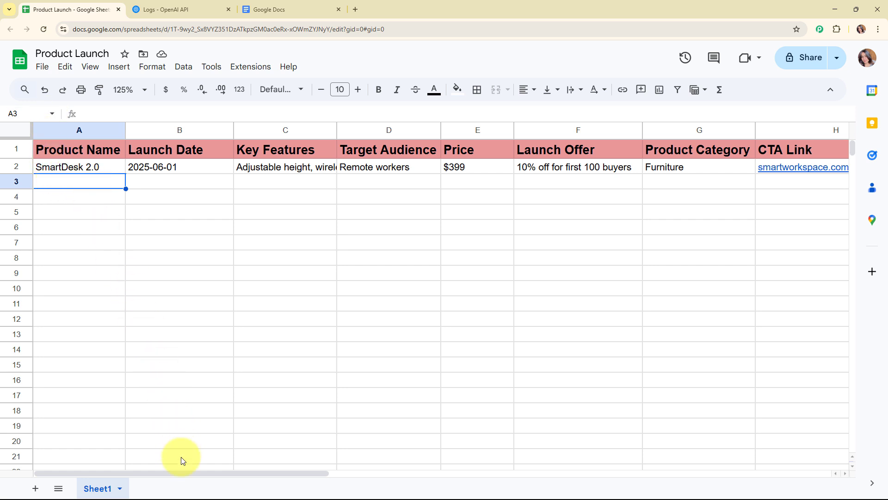
{"action": "left_click_drag", "start_coordinate": [185, 473], "coordinate": [162, 470]}
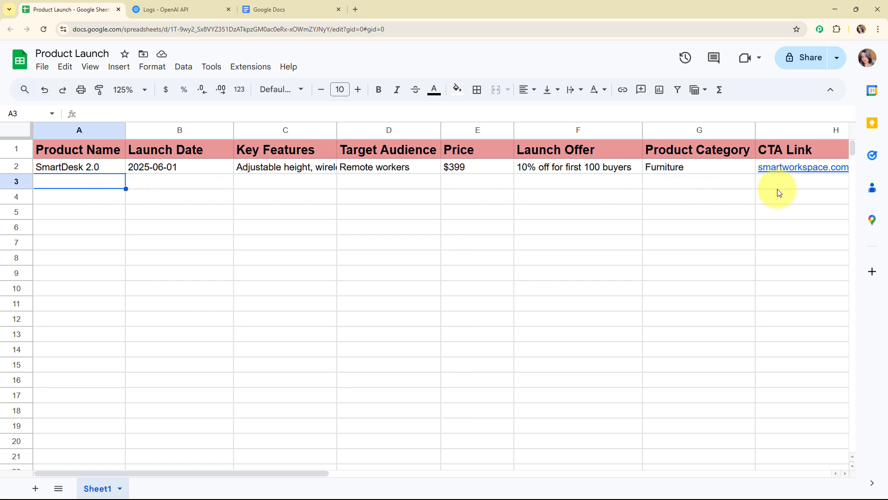
{"action": "left_click_drag", "start_coordinate": [337, 130], "coordinate": [383, 133]}
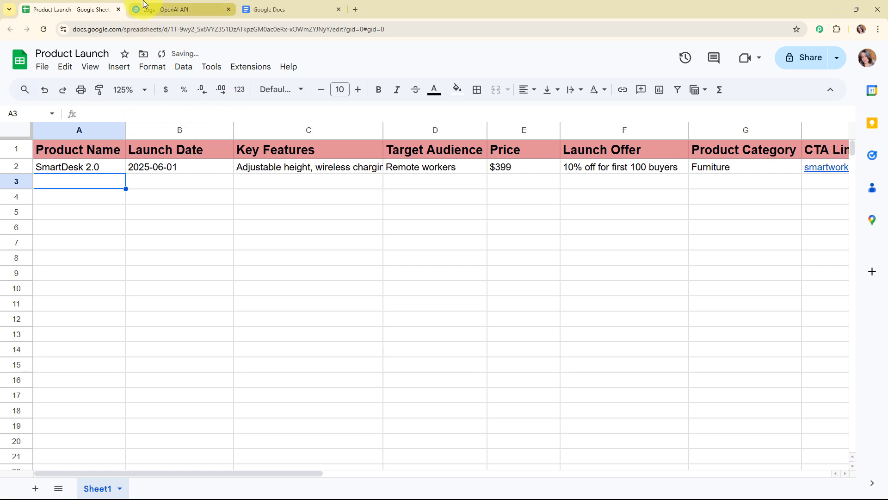
Open the SmartDesk 2.0 document in Google Docs and review its email announcement, social media post and website paragraph
{"action": "left_click", "coordinate": [157, 9]}
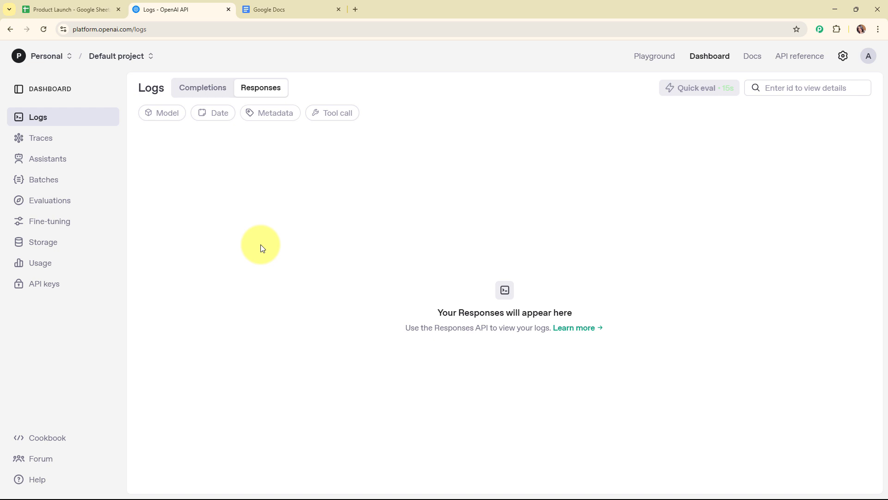
{"action": "left_click", "coordinate": [290, 4]}
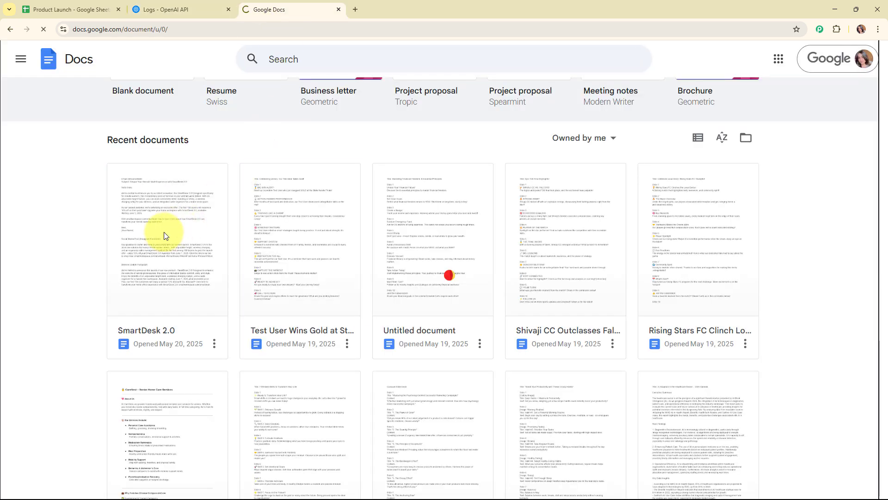
{"action": "left_click", "coordinate": [164, 233]}
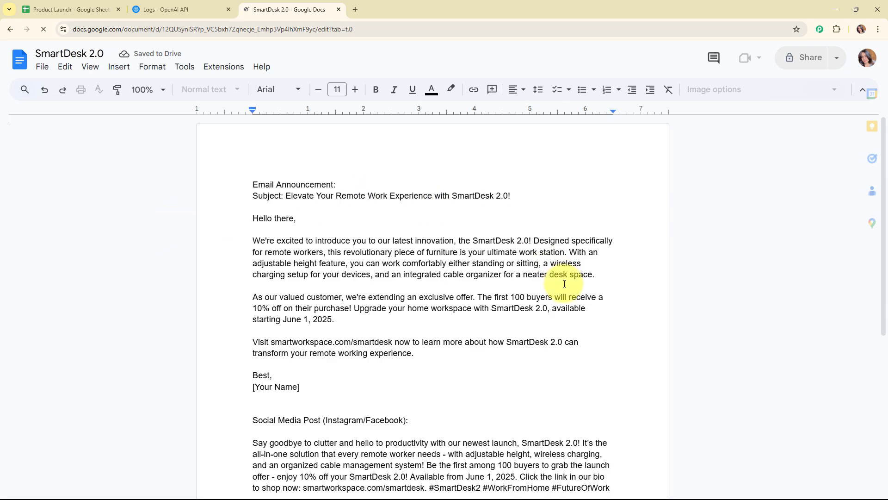
{"action": "scroll", "coordinate": [601, 298], "scroll_direction": "down", "scroll_amount": 3}
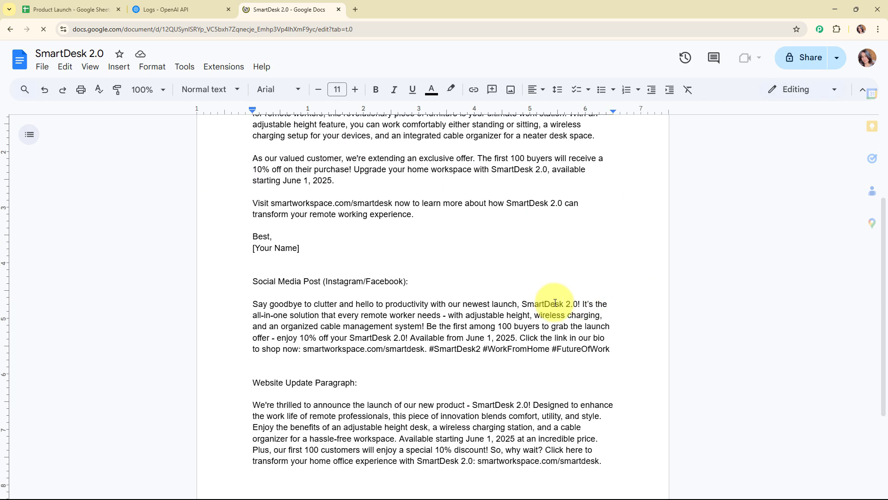
{"action": "scroll", "coordinate": [370, 314], "scroll_direction": "down", "scroll_amount": 3}
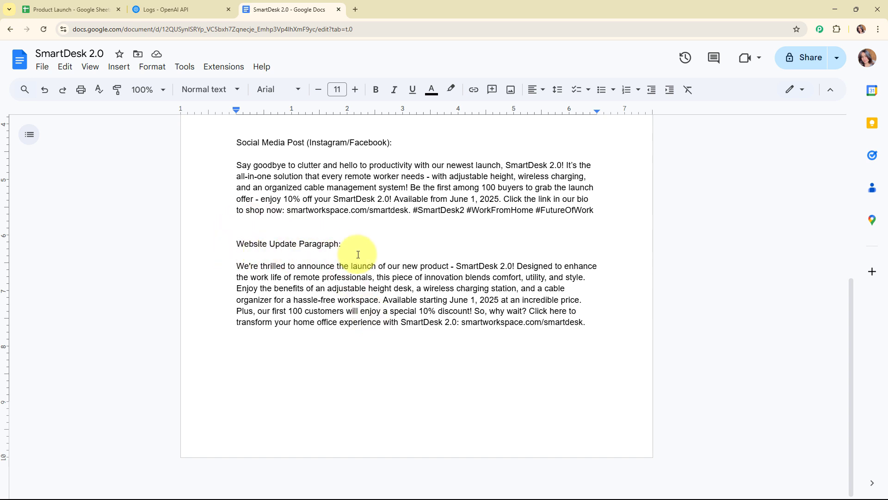
{"action": "scroll", "coordinate": [518, 323], "scroll_direction": "up", "scroll_amount": 3}
{"action": "scroll", "coordinate": [519, 323], "scroll_direction": "up", "scroll_amount": 3}
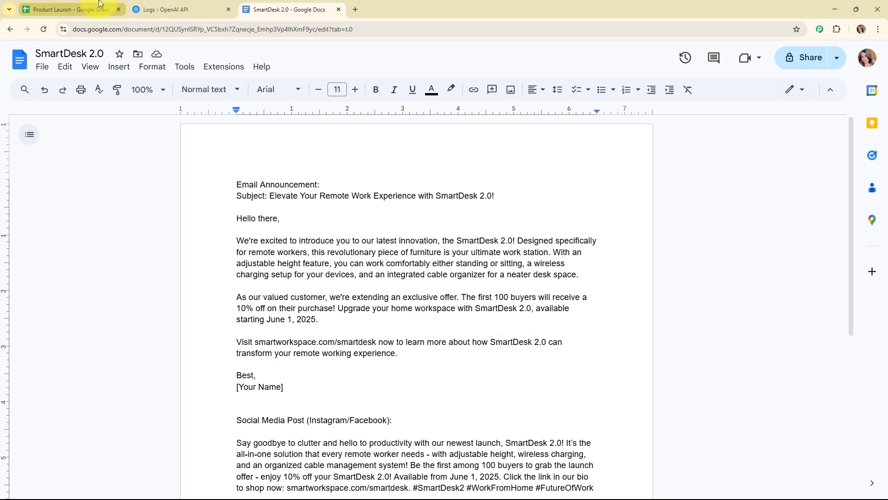
{"action": "left_click", "coordinate": [72, 9]}
{"action": "left_click", "coordinate": [180, 4]}
{"action": "left_click", "coordinate": [293, 5]}
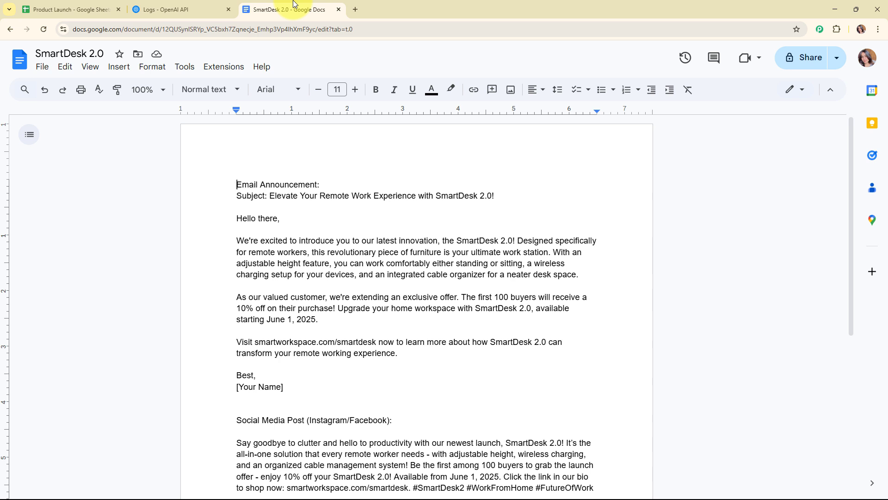
Switch to the Product Launch spreadsheet and add FitTrack Pro in row 3, with launch date 2025-06-05, price $149 and 20% off on pre-orders
{"action": "left_click", "coordinate": [64, 5]}
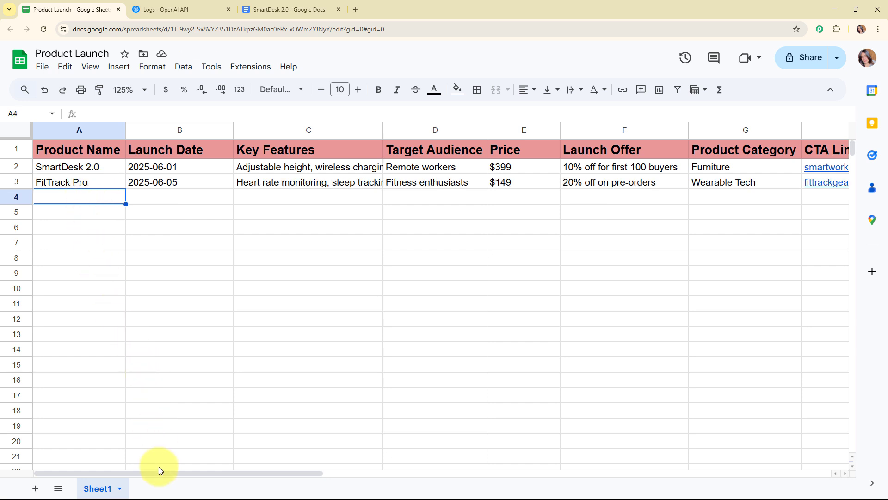
{"action": "left_click_drag", "start_coordinate": [158, 469], "coordinate": [323, 453]}
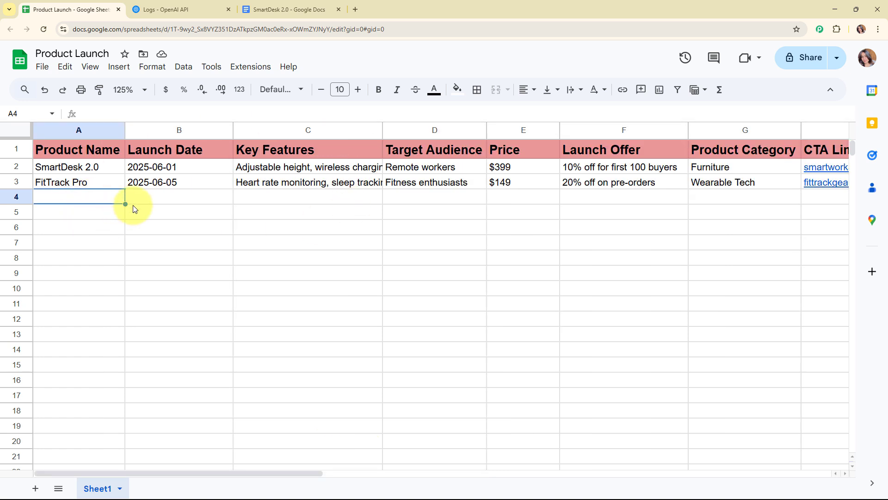
{"action": "left_click", "coordinate": [98, 198]}
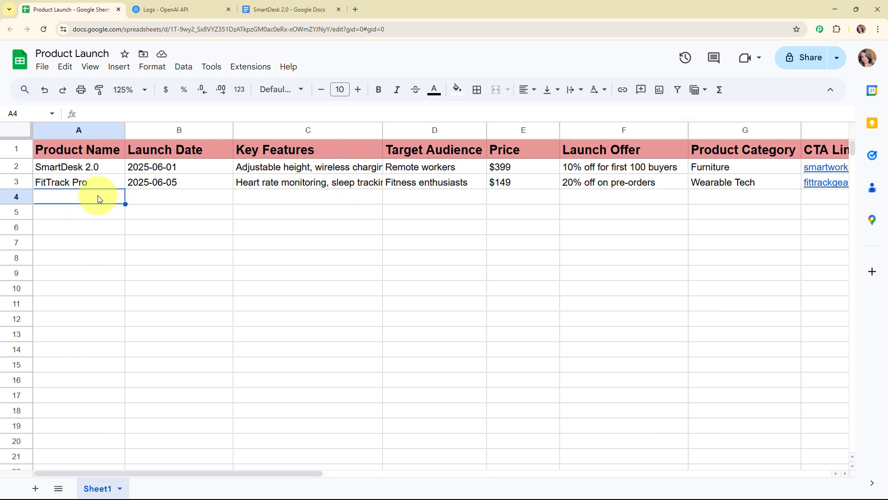
Open the FitTrack Pro document in Google Docs, review its announcement texts, and return to the document list
{"action": "left_click", "coordinate": [287, 10]}
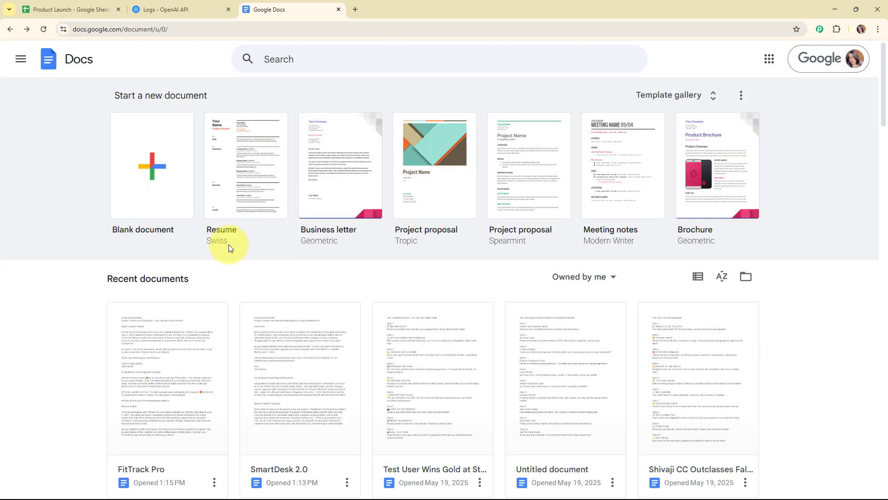
{"action": "scroll", "coordinate": [229, 244], "scroll_direction": "down", "scroll_amount": 3}
{"action": "left_click", "coordinate": [156, 252]}
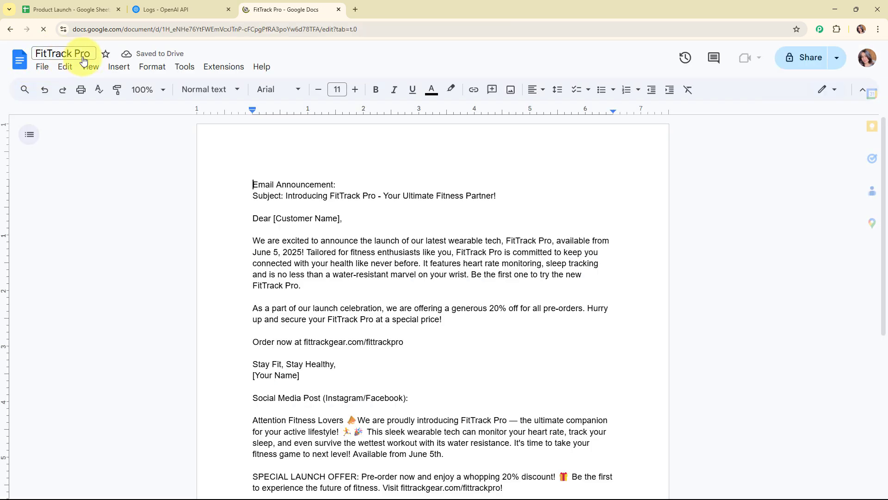
{"action": "scroll", "coordinate": [551, 186], "scroll_direction": "down", "scroll_amount": 2}
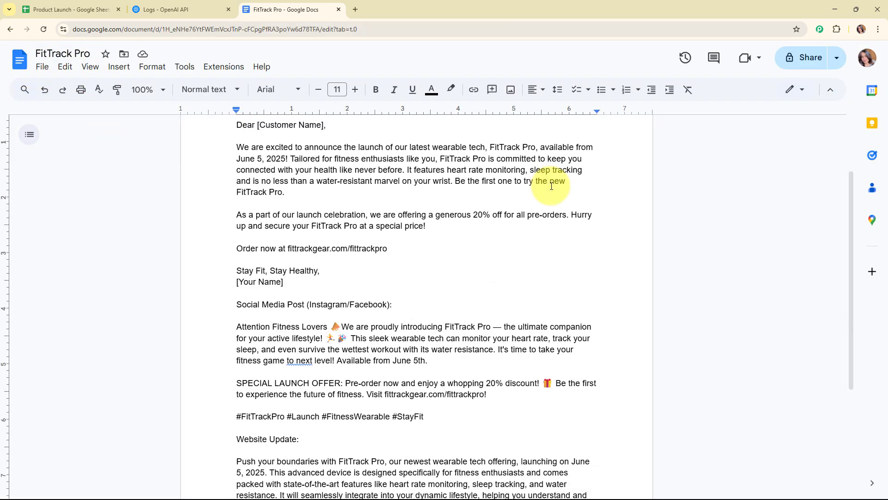
{"action": "scroll", "coordinate": [552, 186], "scroll_direction": "down", "scroll_amount": 3}
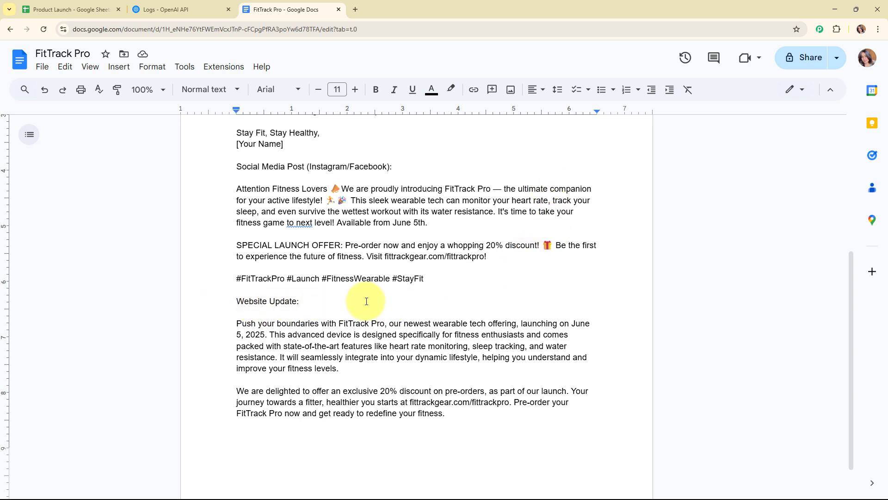
{"action": "scroll", "coordinate": [366, 301], "scroll_direction": "up", "scroll_amount": 5}
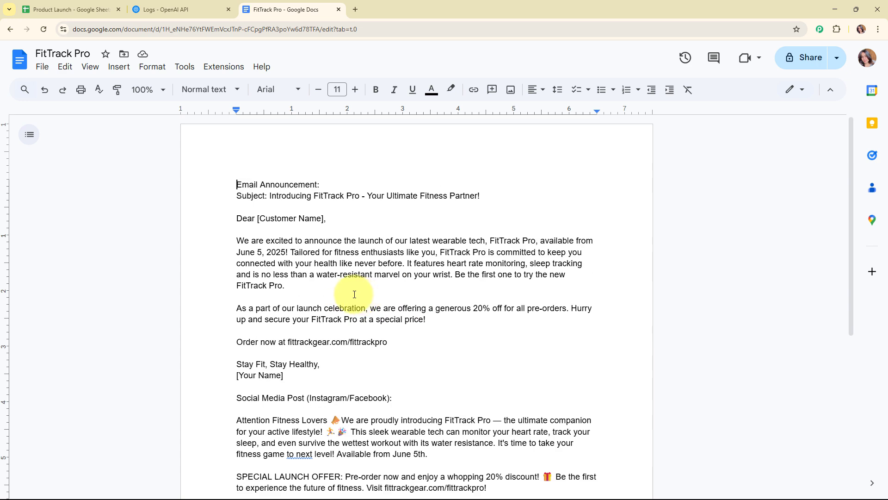
{"action": "left_click", "coordinate": [10, 34]}
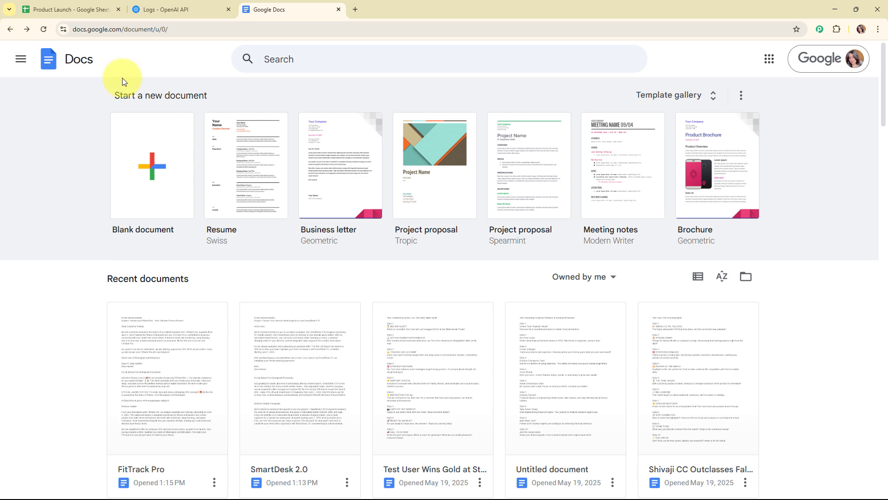
{"action": "left_click", "coordinate": [70, 4]}
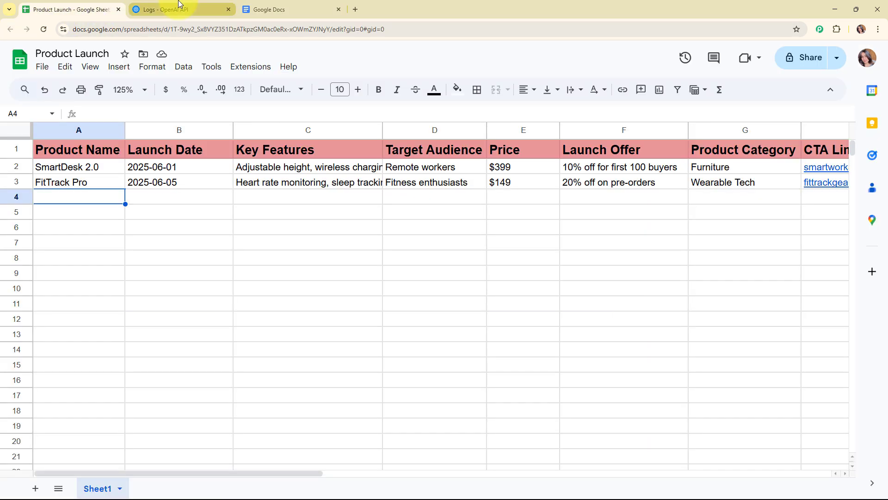
{"action": "left_click", "coordinate": [187, 5]}
{"action": "left_click", "coordinate": [258, 6]}
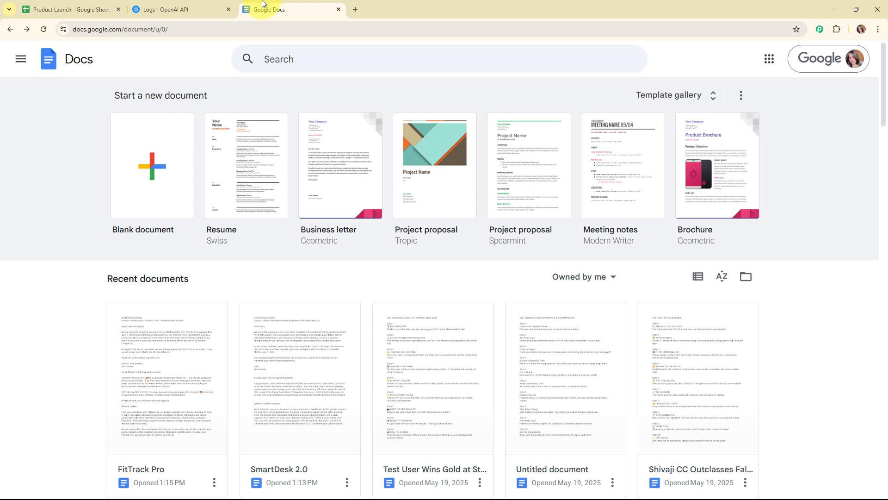
Open the Pabbly Connect website in a new browser tab and go to sign in
{"action": "left_click", "coordinate": [350, 9]}
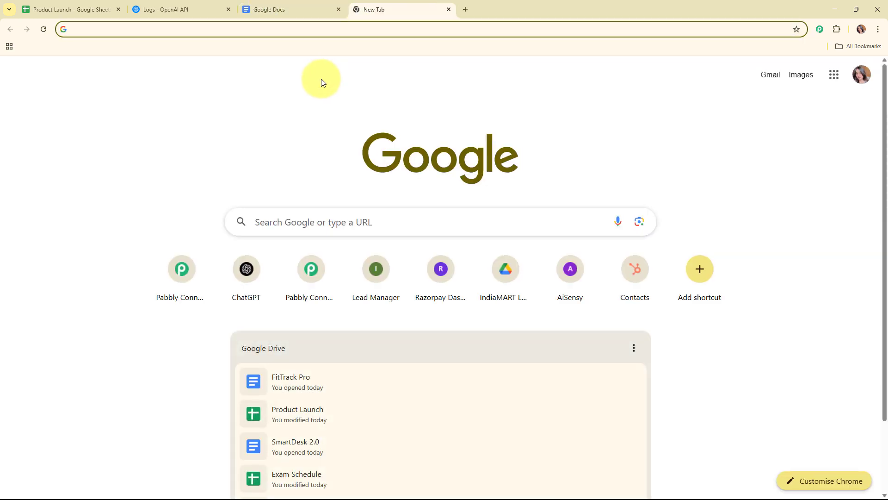
{"action": "type", "text": "pabb"}
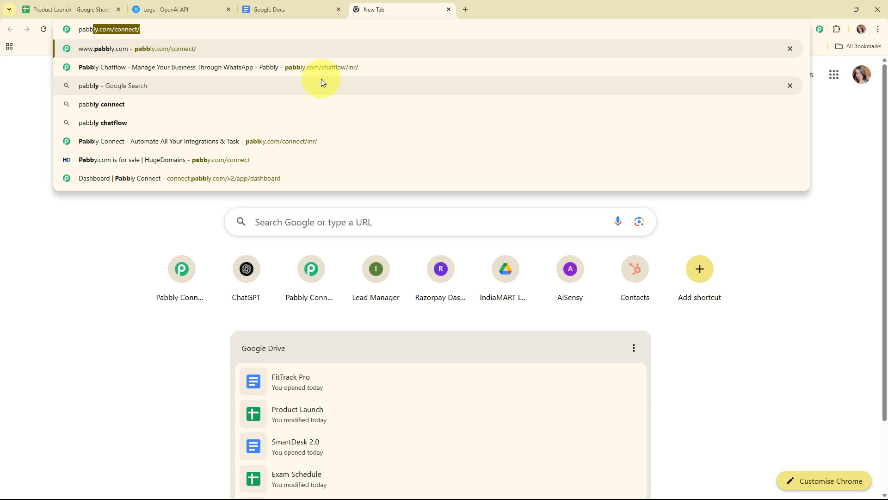
{"action": "key", "text": "Return"}
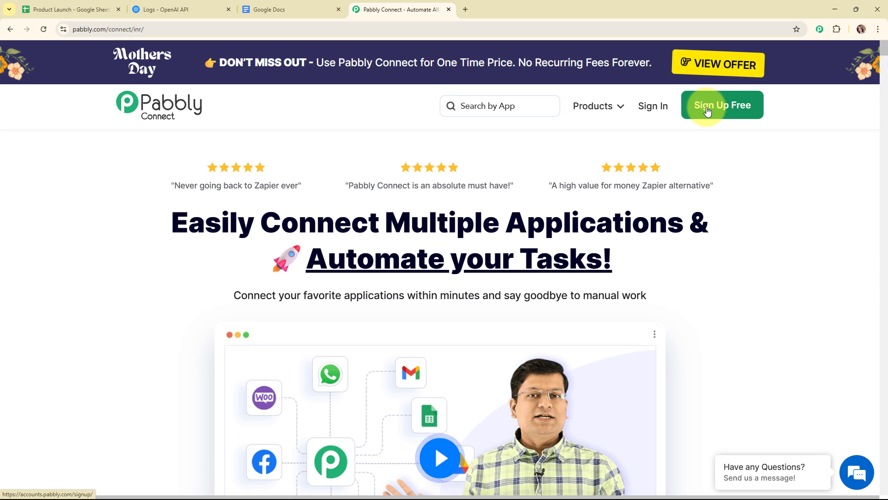
{"action": "left_click", "coordinate": [652, 111]}
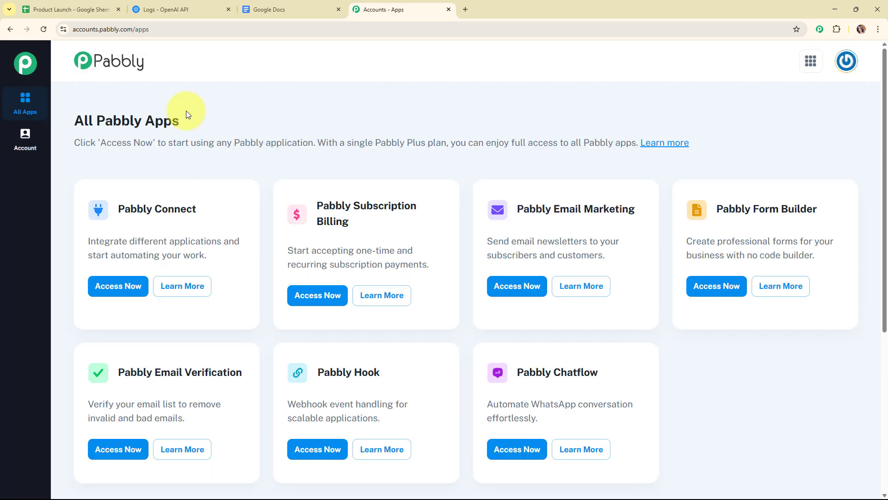
Access Pabbly Connect from the list of all Pabbly apps
{"action": "triple_click", "coordinate": [118, 121]}
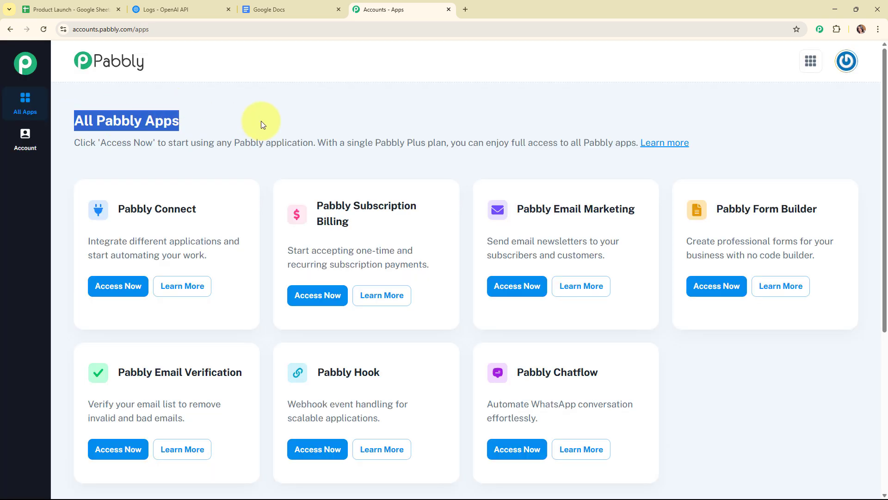
{"action": "left_click", "coordinate": [361, 125]}
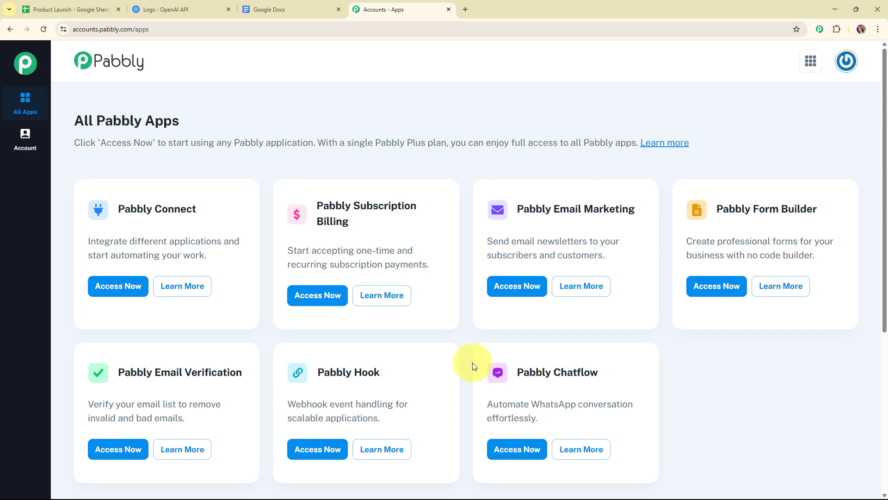
{"action": "left_click", "coordinate": [127, 292]}
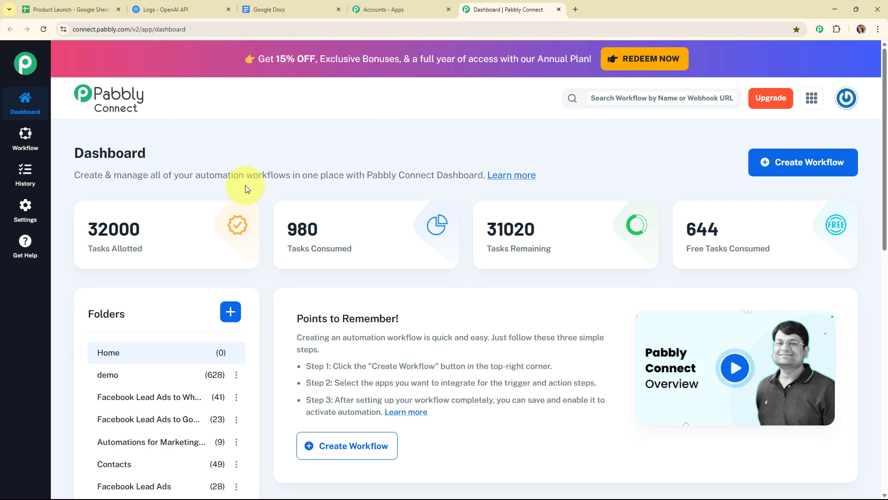
Start a new workflow and name it "Create Product Launch Announcements from Sheets Using AI Agent"
{"action": "left_click", "coordinate": [789, 161]}
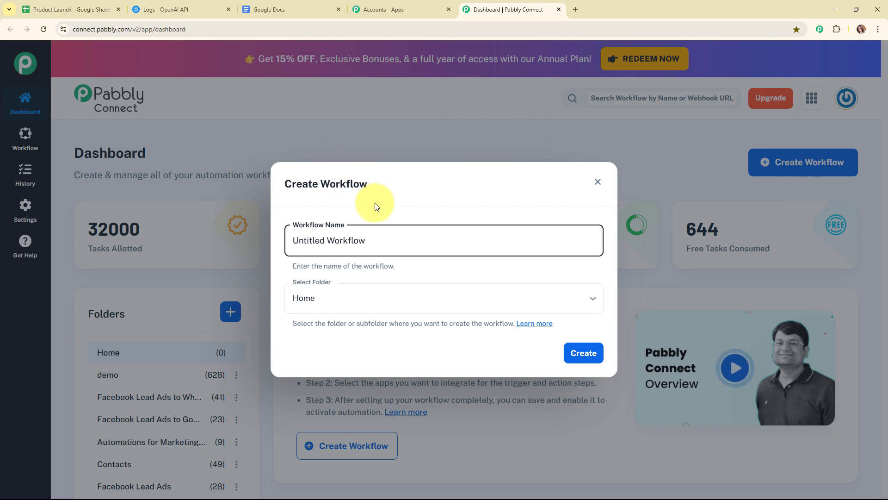
{"action": "left_click_drag", "start_coordinate": [386, 247], "coordinate": [194, 245]}
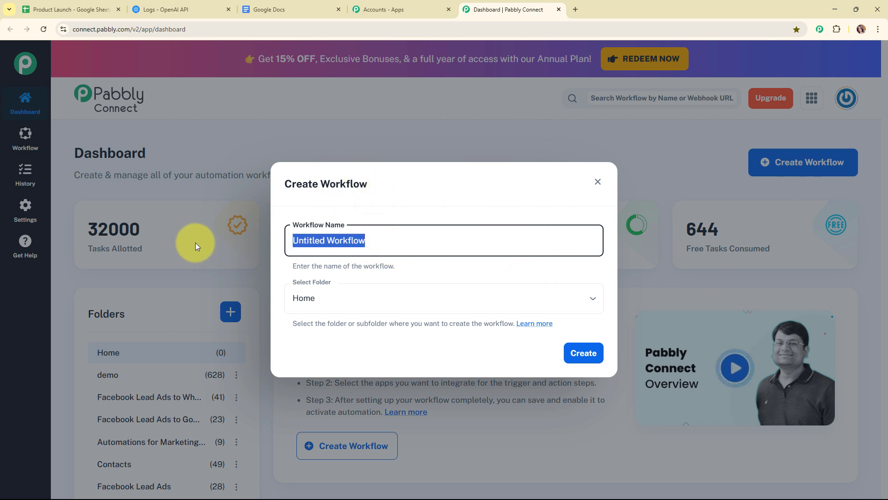
{"action": "type", "text": "Create Product Launch Announcements from Sheets Using AI Agent"}
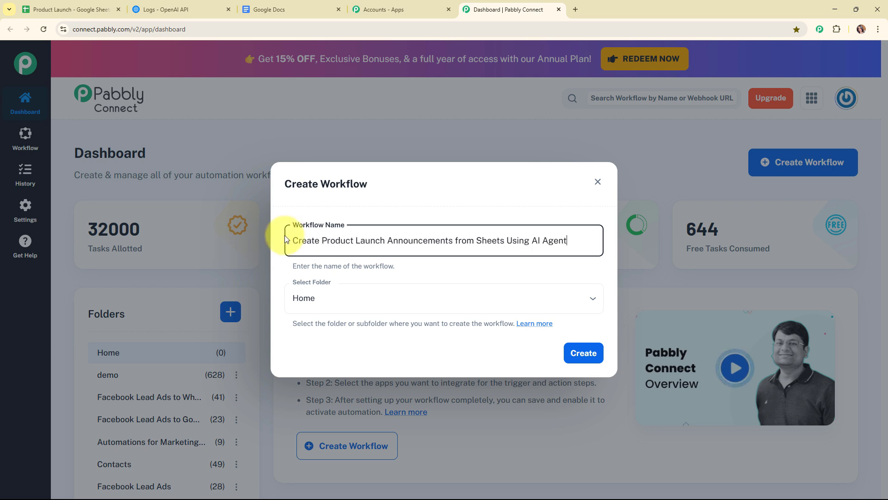
{"action": "left_click_drag", "start_coordinate": [294, 239], "coordinate": [598, 230]}
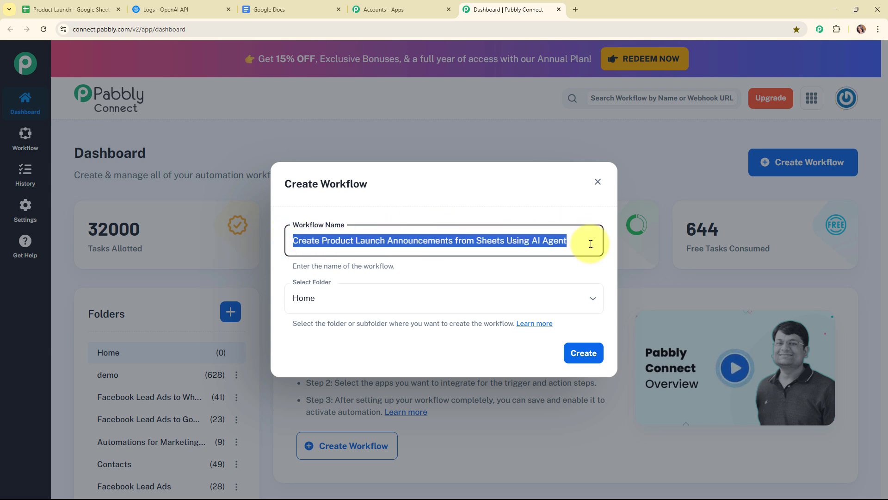
{"action": "left_click", "coordinate": [367, 218]}
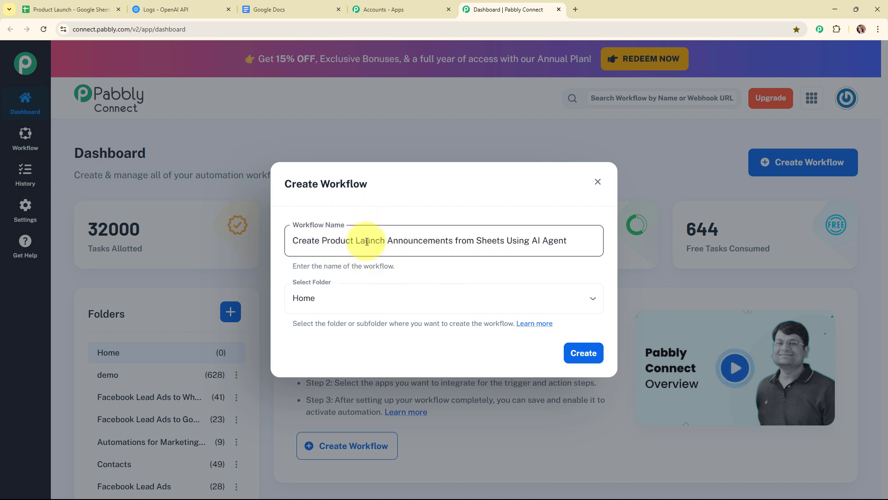
Choose Automations as the folder for the new workflow
{"action": "left_click", "coordinate": [362, 295]}
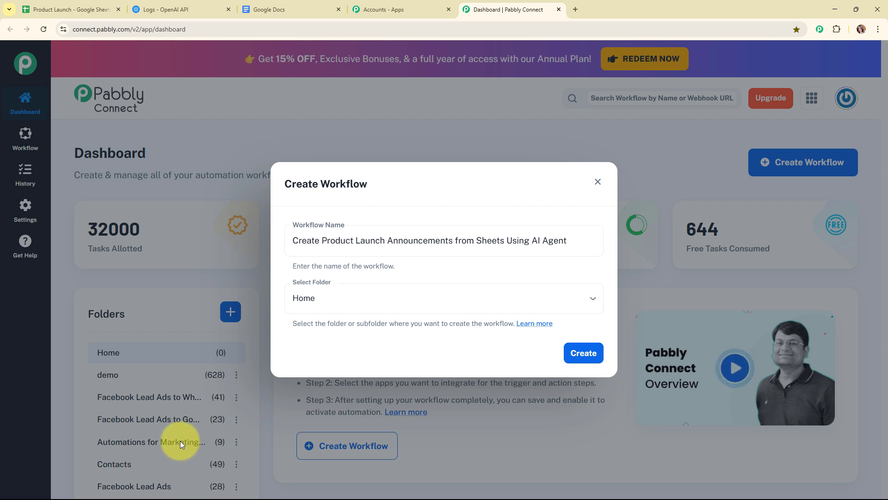
{"action": "left_click", "coordinate": [362, 298]}
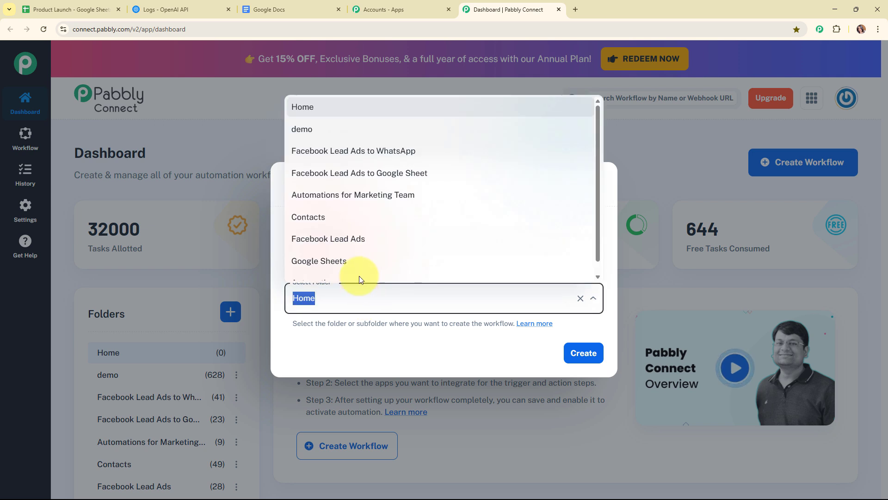
{"action": "scroll", "coordinate": [356, 273], "scroll_direction": "down", "scroll_amount": 1}
{"action": "left_click", "coordinate": [356, 272]}
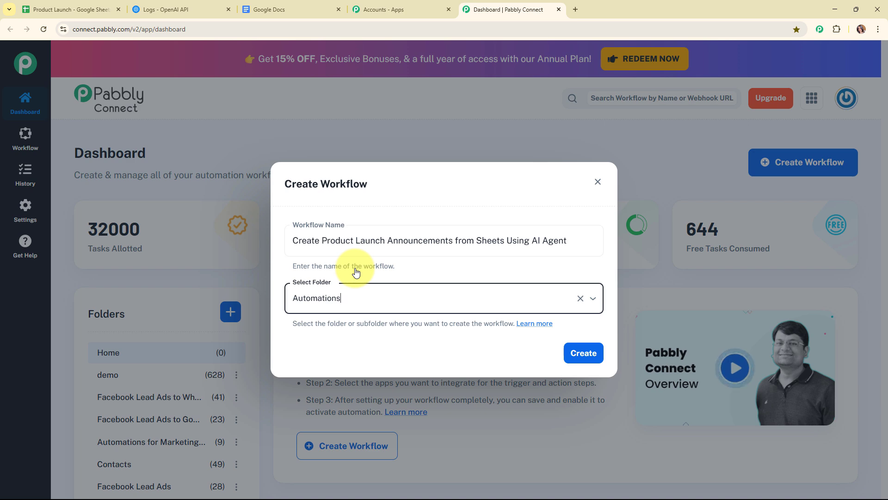
Read through the Pabbly forum article about folders, including sharing and team member restrictions, and return to the workflow form
{"action": "left_click", "coordinate": [532, 325]}
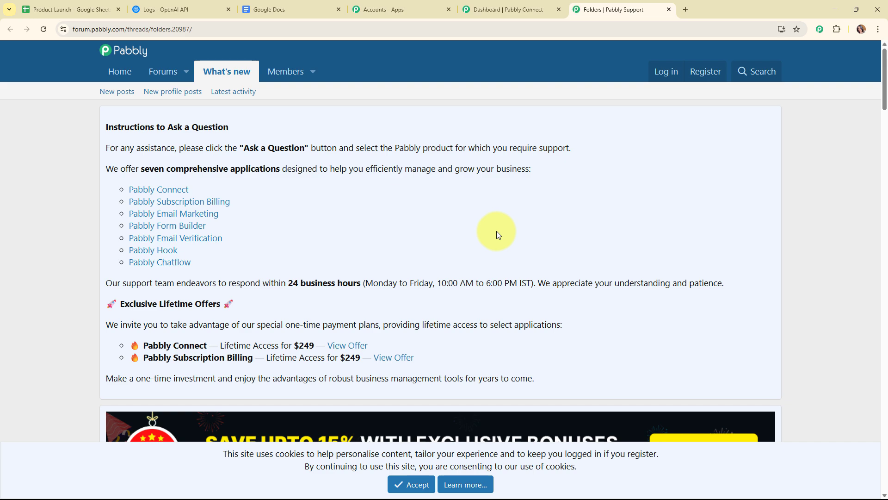
{"action": "scroll", "coordinate": [496, 232], "scroll_direction": "down", "scroll_amount": 7}
{"action": "scroll", "coordinate": [496, 232], "scroll_direction": "down", "scroll_amount": 12}
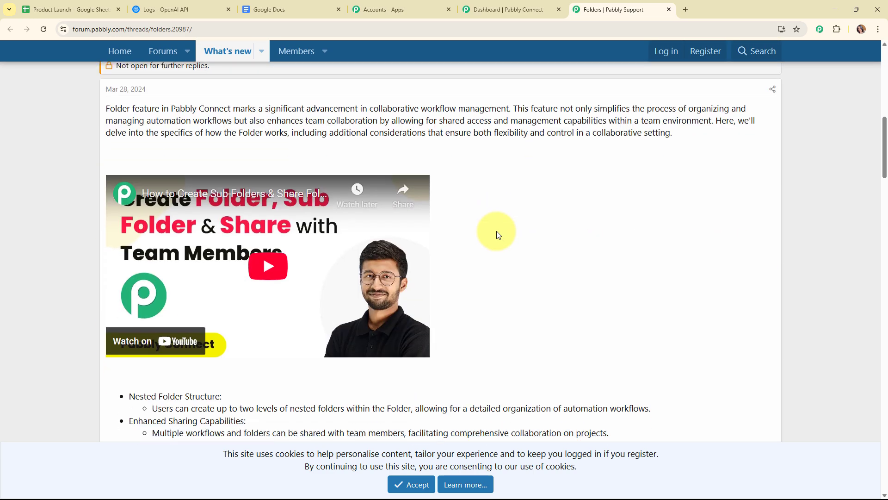
{"action": "scroll", "coordinate": [496, 230], "scroll_direction": "down", "scroll_amount": 6}
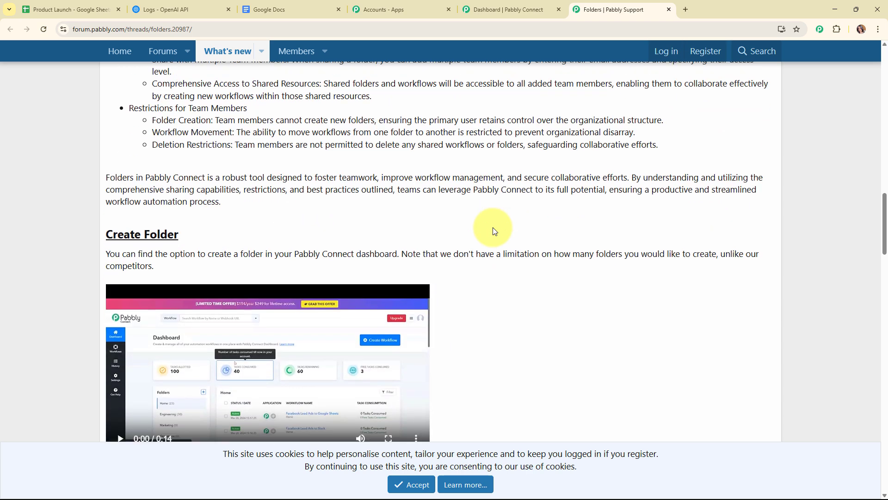
{"action": "scroll", "coordinate": [495, 231], "scroll_direction": "up", "scroll_amount": 2}
{"action": "scroll", "coordinate": [490, 228], "scroll_direction": "up", "scroll_amount": 3}
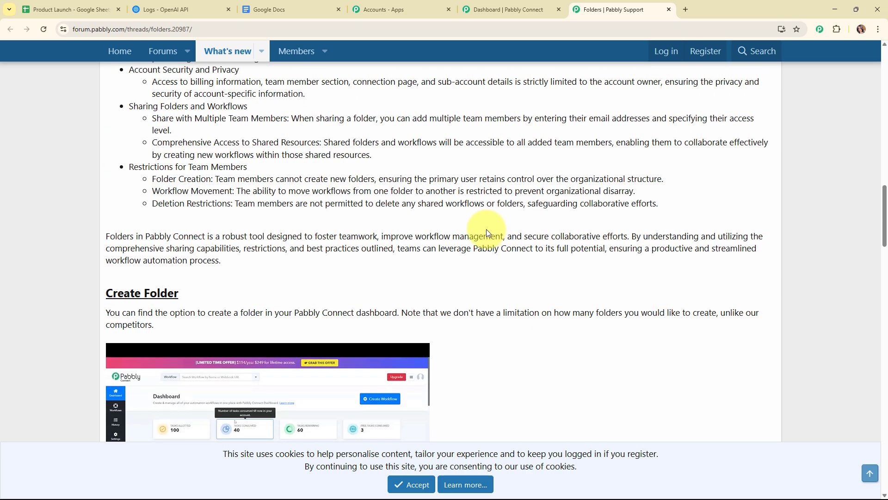
{"action": "left_click", "coordinate": [669, 10]}
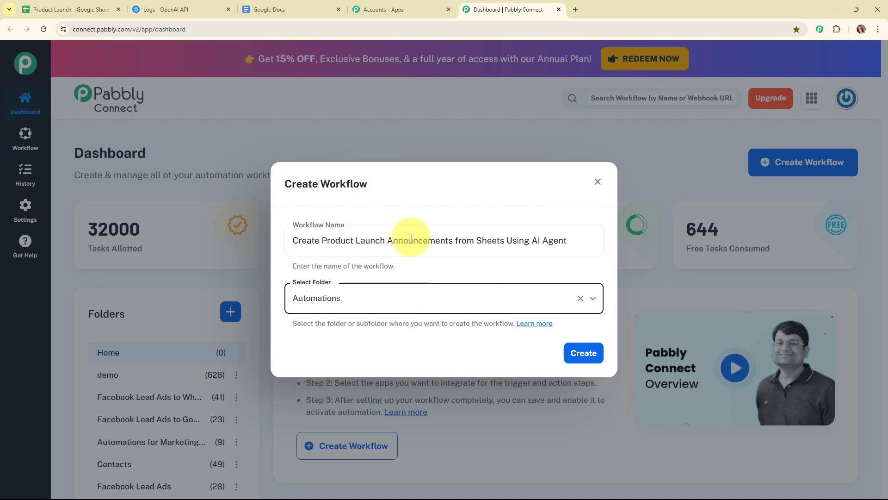
Create the workflow with the chosen name and folder, and collapse its trigger step to show the trigger and action overview
{"action": "left_click", "coordinate": [582, 353]}
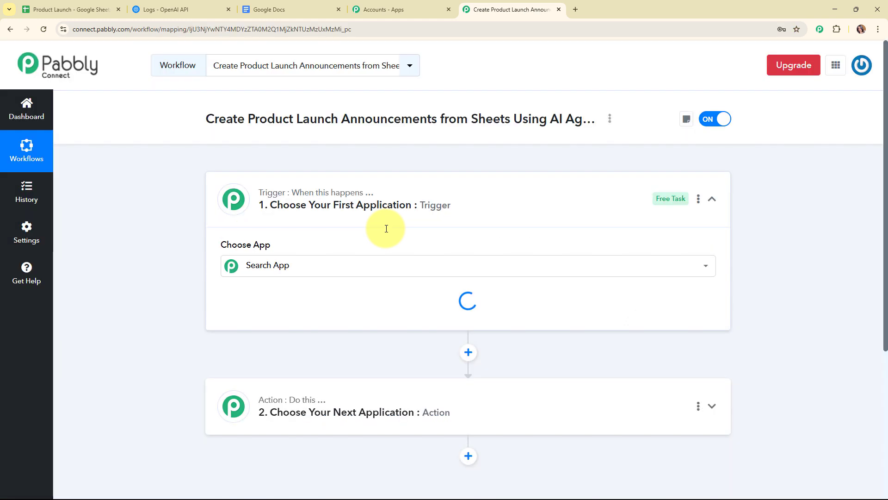
{"action": "left_click", "coordinate": [498, 216]}
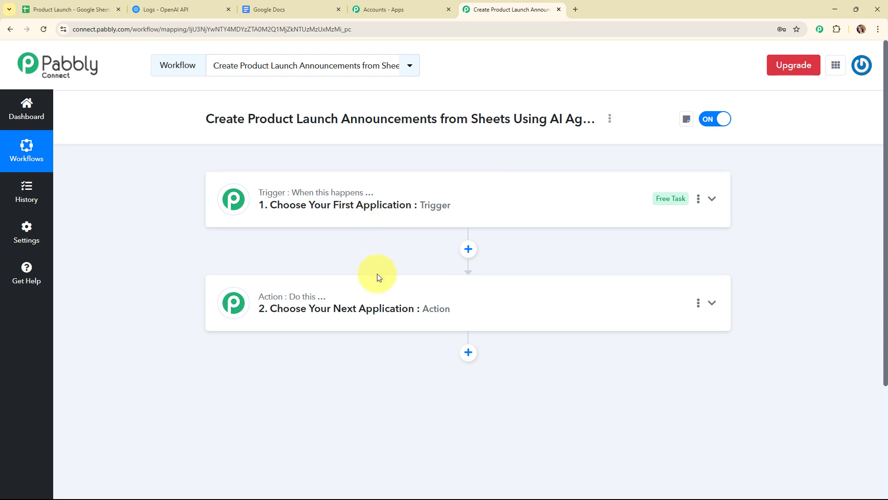
{"action": "mouse_move", "coordinate": [327, 196]}
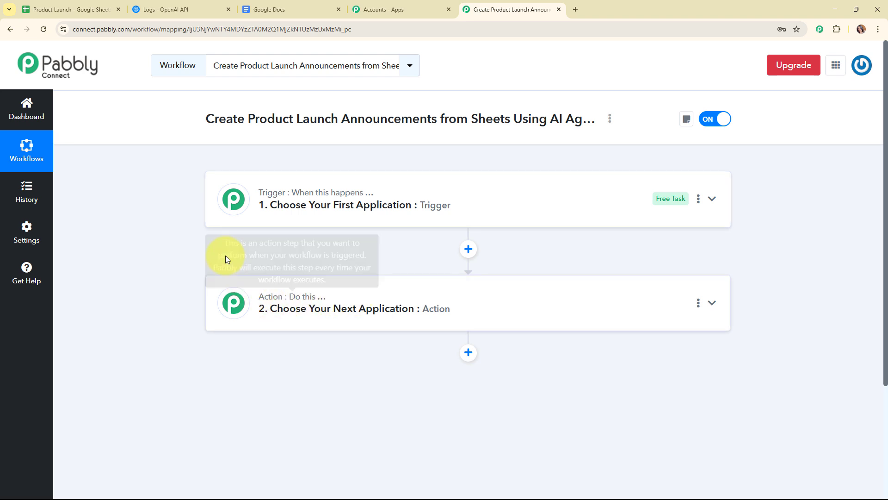
Set the workflow's trigger to Google Sheets with the event New or Updated Spreadsheet Row
{"action": "left_click", "coordinate": [509, 203]}
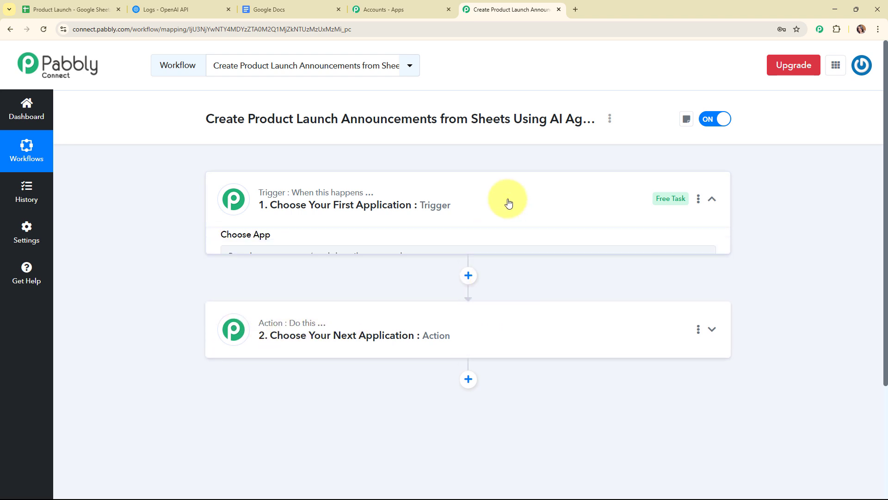
{"action": "left_click", "coordinate": [367, 262]}
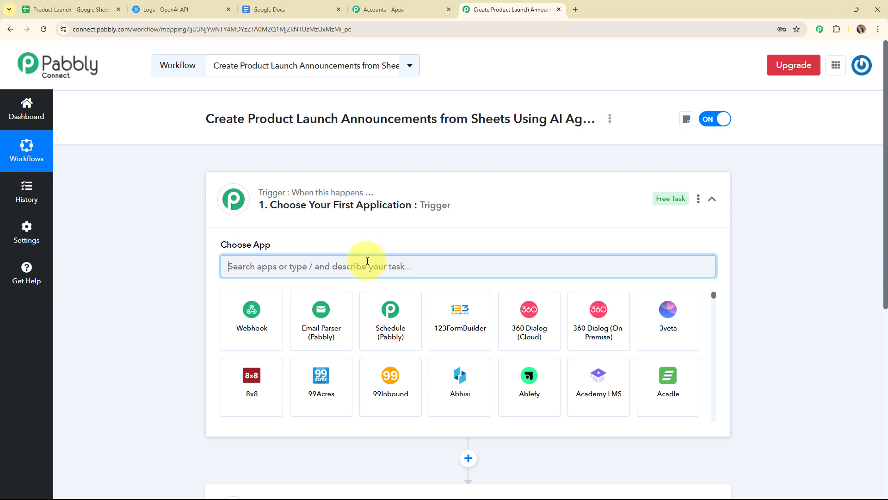
{"action": "type", "text": "goo"}
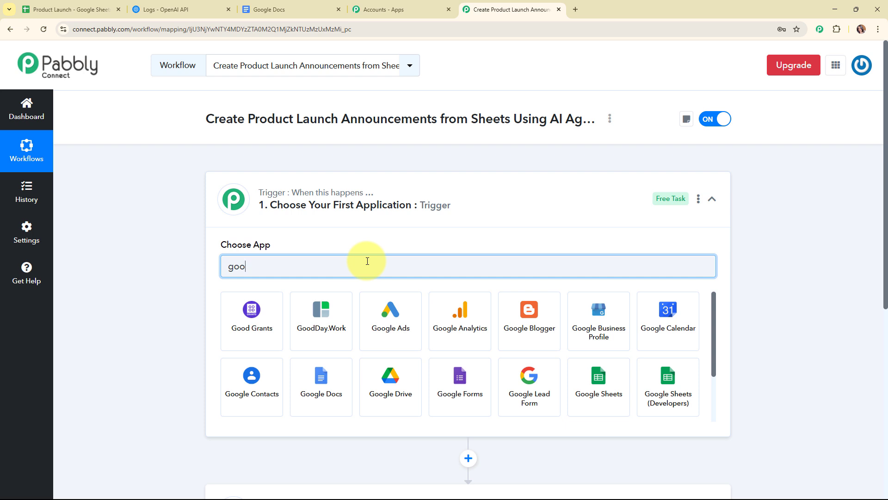
{"action": "left_click", "coordinate": [600, 377]}
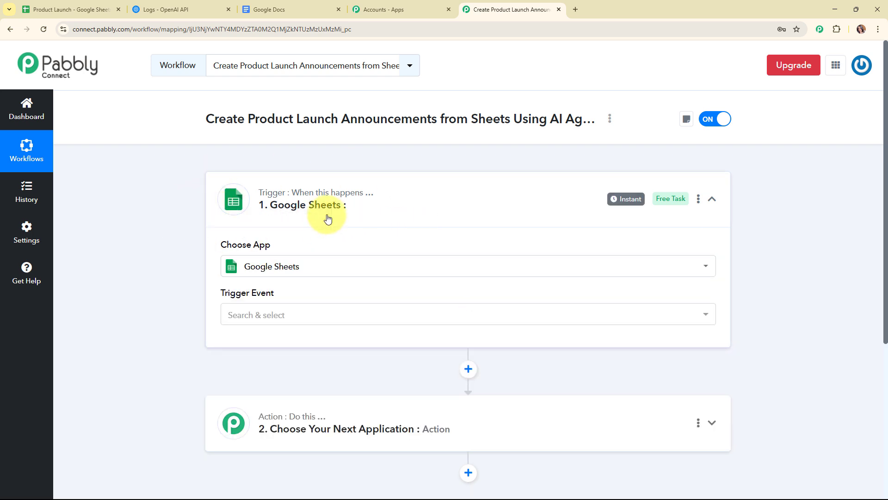
{"action": "left_click", "coordinate": [298, 319]}
{"action": "left_click", "coordinate": [313, 375]}
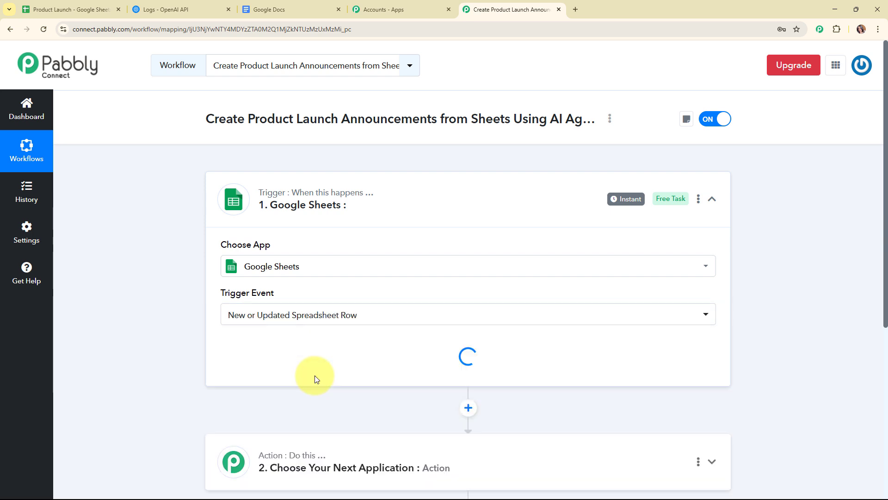
Review the trigger event, webhook URL and webhook setup instructions of the Google Sheets trigger
{"action": "scroll", "coordinate": [396, 243], "scroll_direction": "down", "scroll_amount": 2}
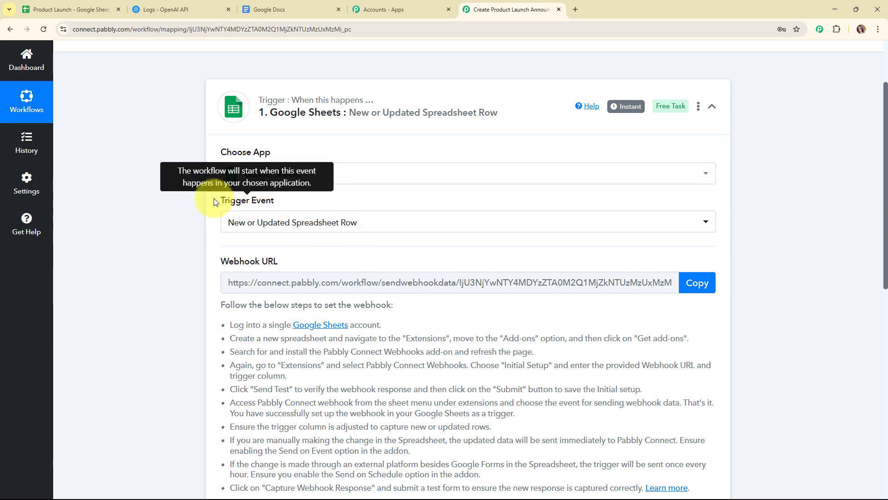
{"action": "left_click_drag", "start_coordinate": [214, 198], "coordinate": [489, 198]}
{"action": "scroll", "coordinate": [489, 198], "scroll_direction": "down", "scroll_amount": 2}
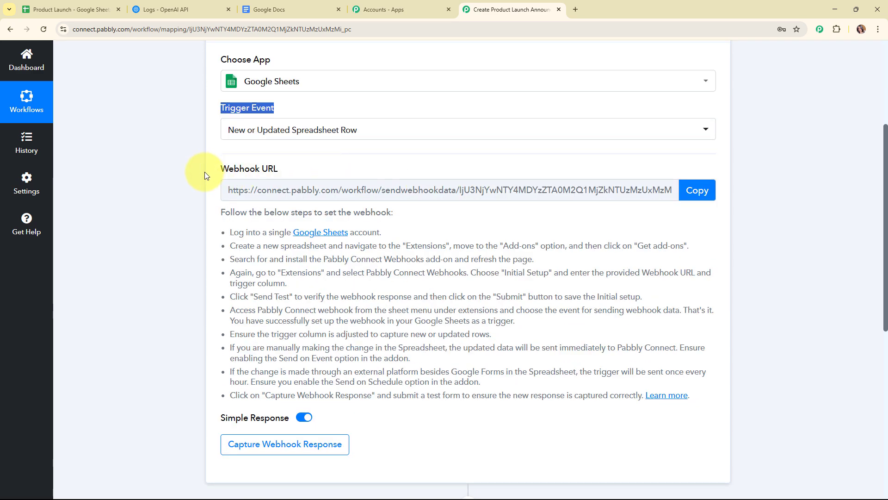
{"action": "left_click_drag", "start_coordinate": [201, 172], "coordinate": [358, 174]}
{"action": "left_click", "coordinate": [358, 171]}
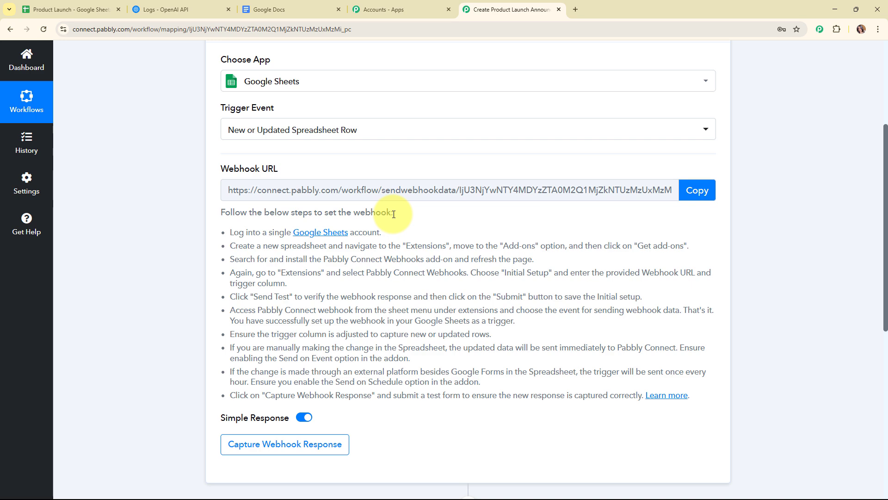
{"action": "scroll", "coordinate": [393, 213], "scroll_direction": "down", "scroll_amount": 2}
{"action": "left_click_drag", "start_coordinate": [231, 139], "coordinate": [814, 313]}
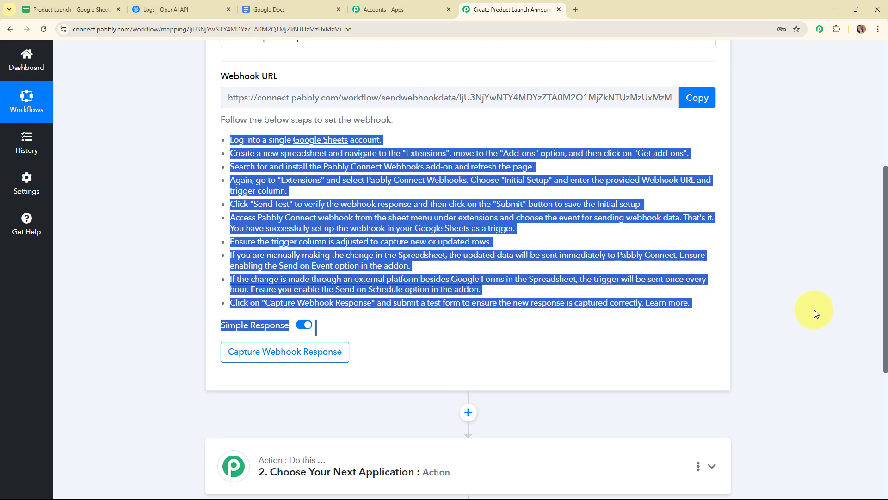
Copy the Google Sheets trigger's webhook URL and switch to the Product Launch spreadsheet
{"action": "scroll", "coordinate": [717, 240], "scroll_direction": "up", "scroll_amount": 3}
{"action": "left_click", "coordinate": [712, 242]}
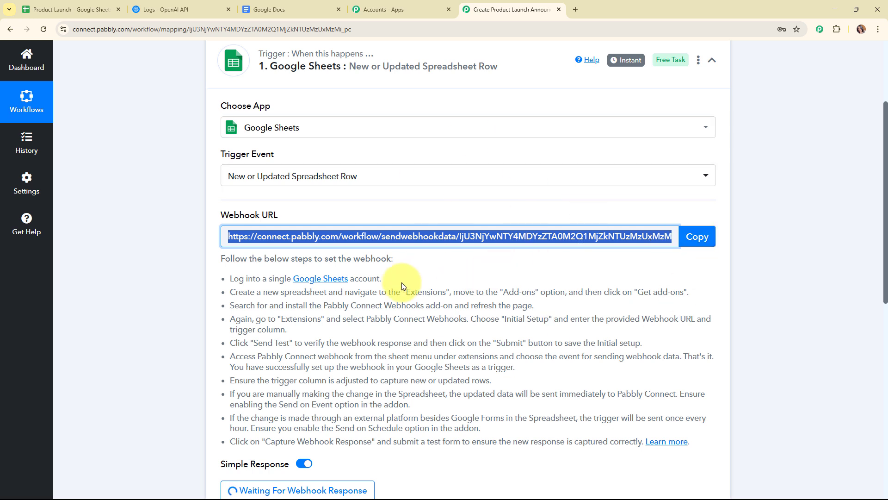
{"action": "left_click", "coordinate": [46, 9]}
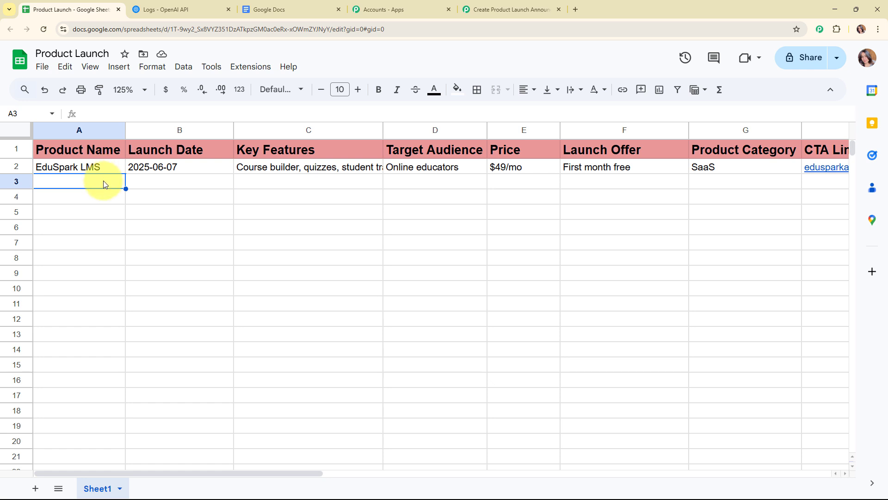
Search the Google Workspace Marketplace add-ons for Pabbly Connect Webhooks
{"action": "left_click", "coordinate": [250, 68]}
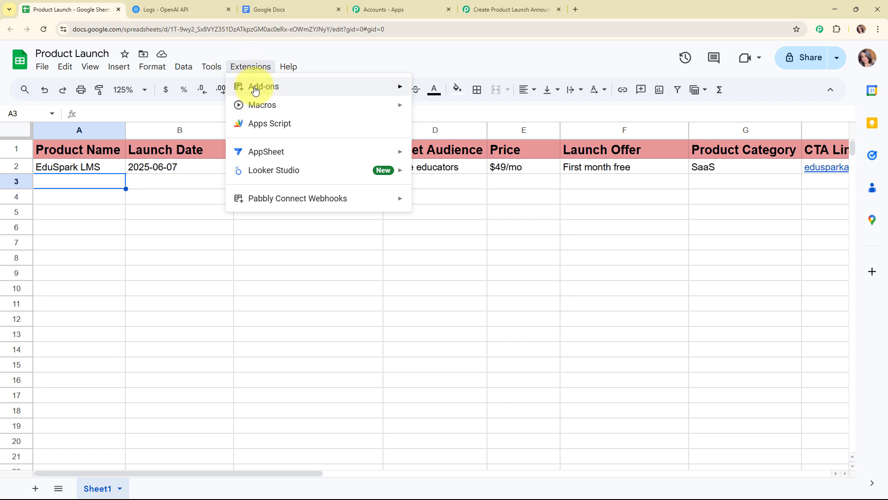
{"action": "mouse_move", "coordinate": [256, 90]}
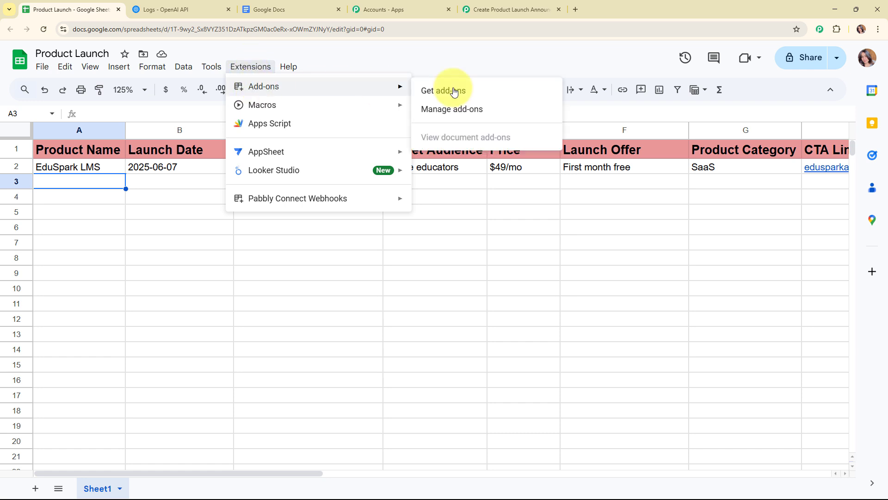
{"action": "left_click", "coordinate": [517, 90]}
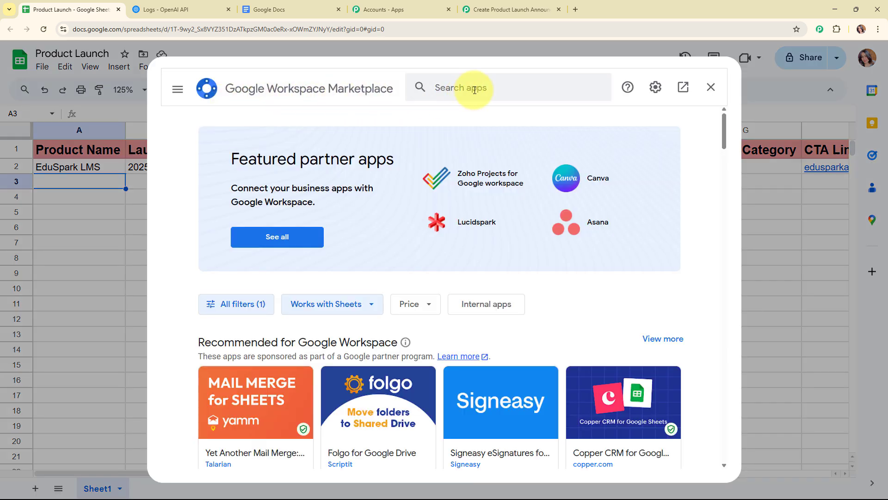
{"action": "left_click", "coordinate": [474, 90]}
{"action": "type", "text": "pa"}
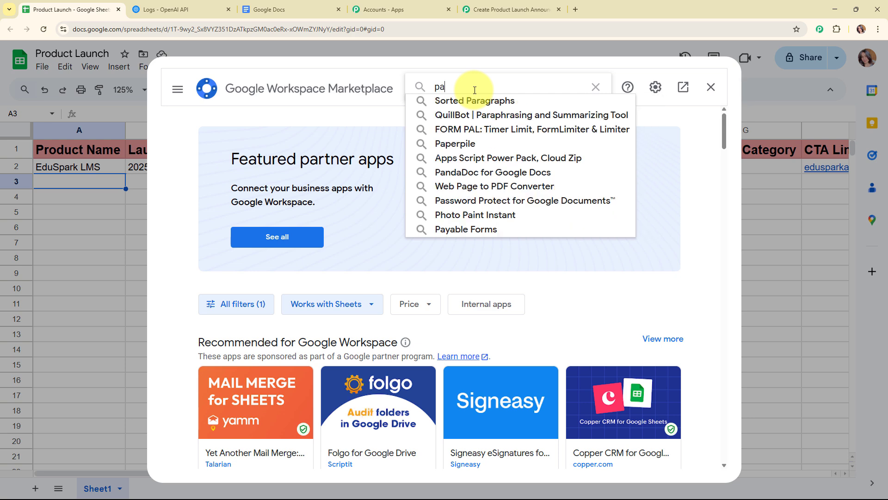
{"action": "type", "text": "bb"}
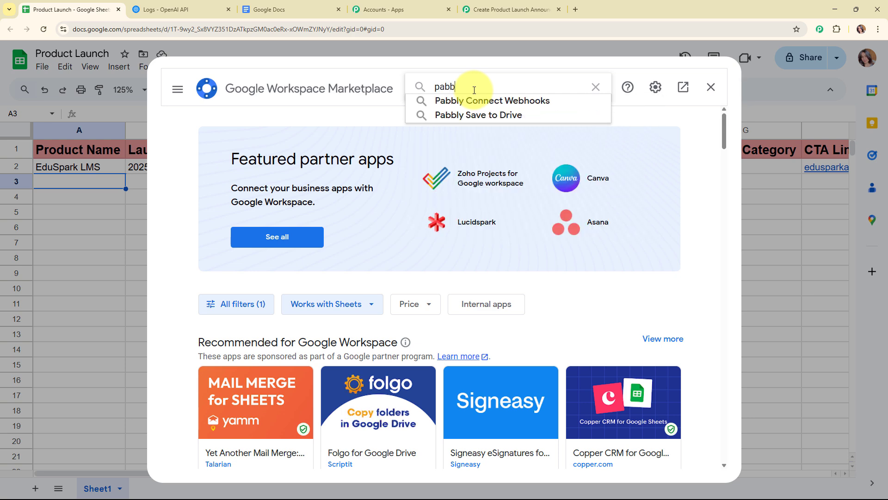
{"action": "left_click", "coordinate": [475, 100]}
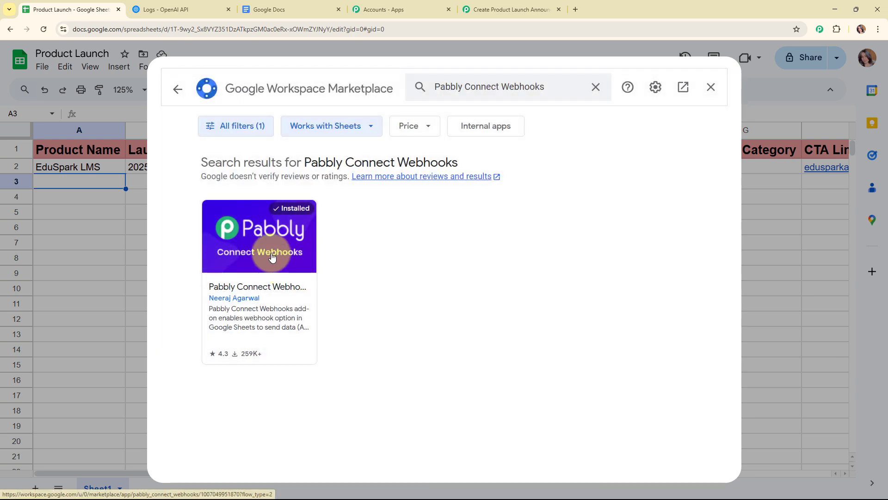
Check the installation state on the Pabbly Connect Webhooks add-on page and close the marketplace
{"action": "left_click", "coordinate": [272, 258]}
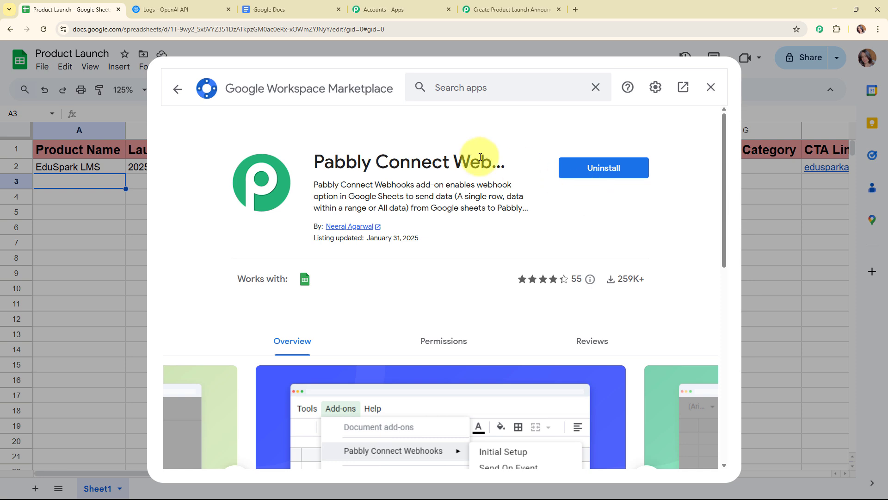
{"action": "left_click", "coordinate": [176, 93]}
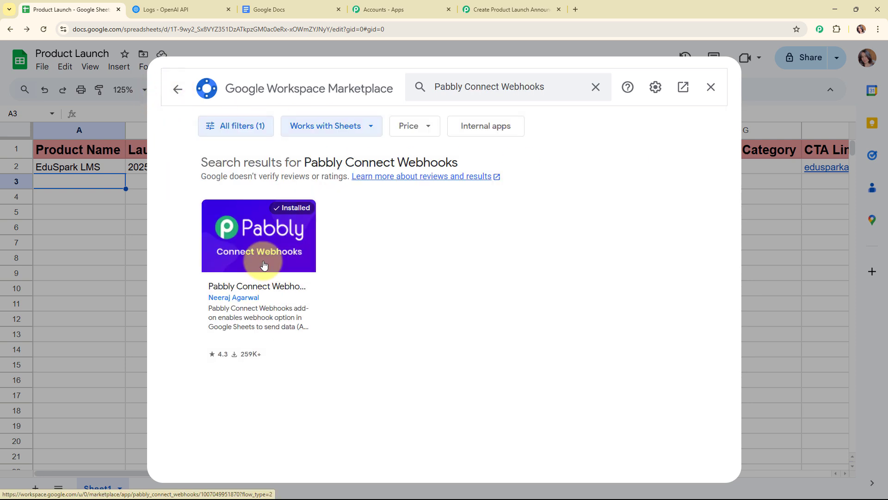
{"action": "left_click", "coordinate": [711, 96]}
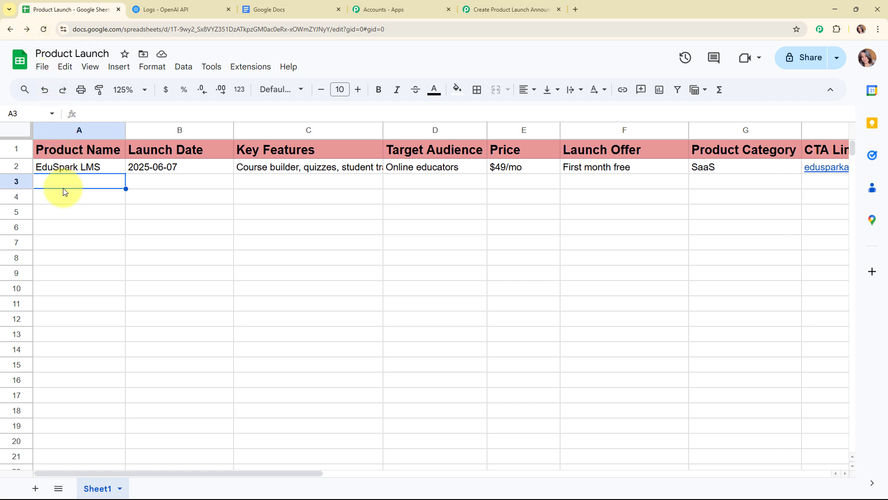
Open the Pabbly Connect Webhooks initial setup for Sheet1 and paste the copied webhook URL into it
{"action": "left_click", "coordinate": [246, 69]}
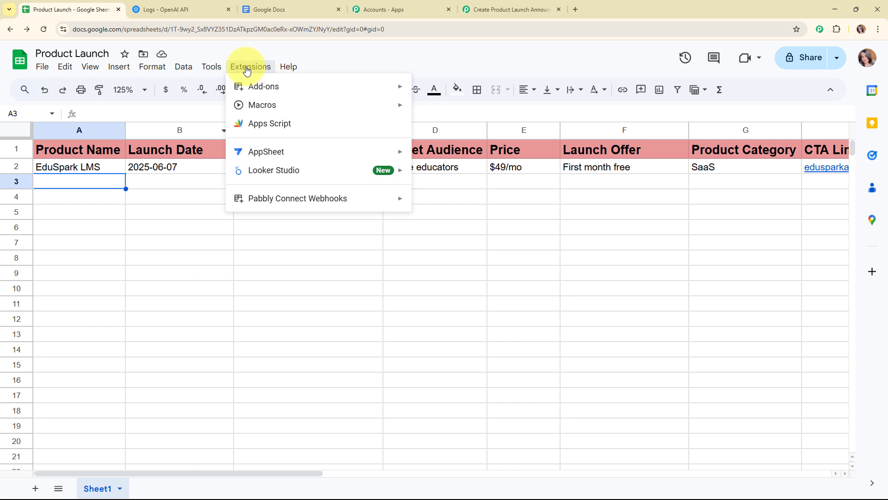
{"action": "mouse_move", "coordinate": [270, 202]}
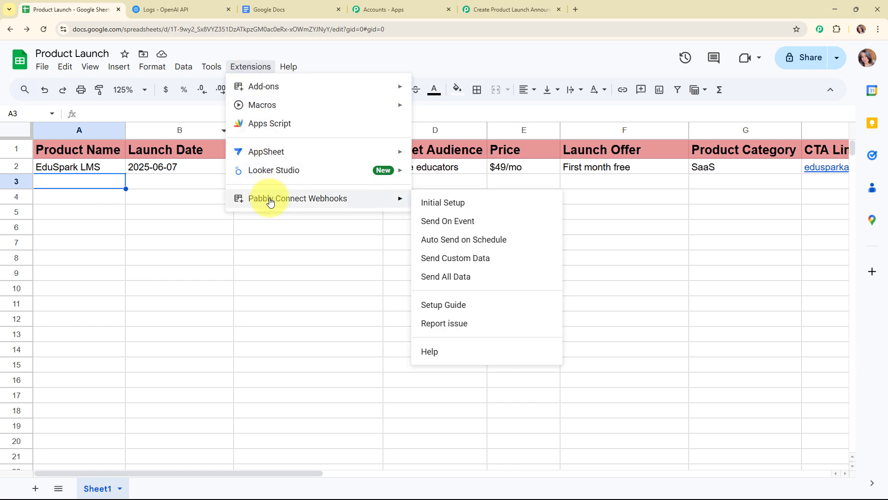
{"action": "left_click", "coordinate": [486, 206]}
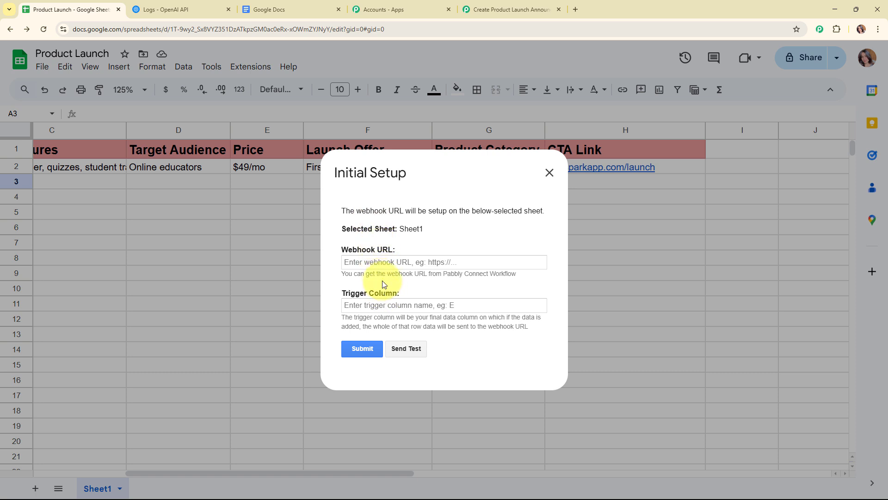
{"action": "left_click", "coordinate": [373, 261]}
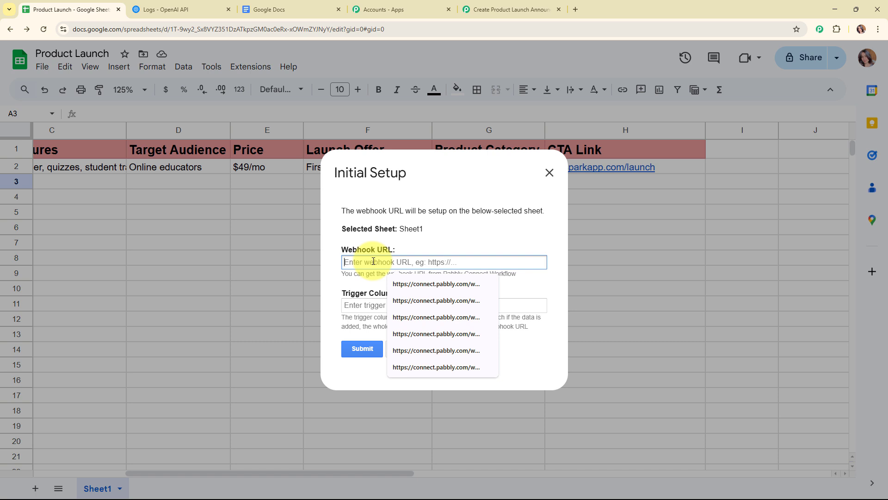
{"action": "key", "text": "ctrl+v"}
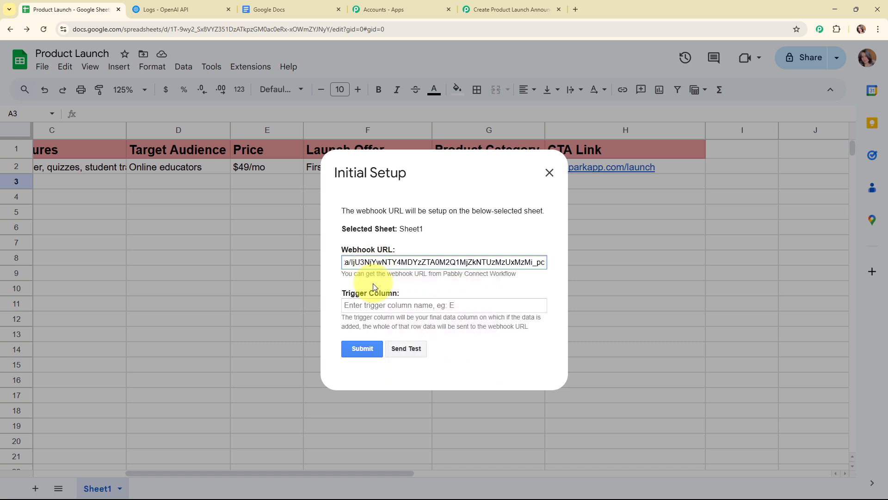
{"action": "left_click", "coordinate": [354, 287]}
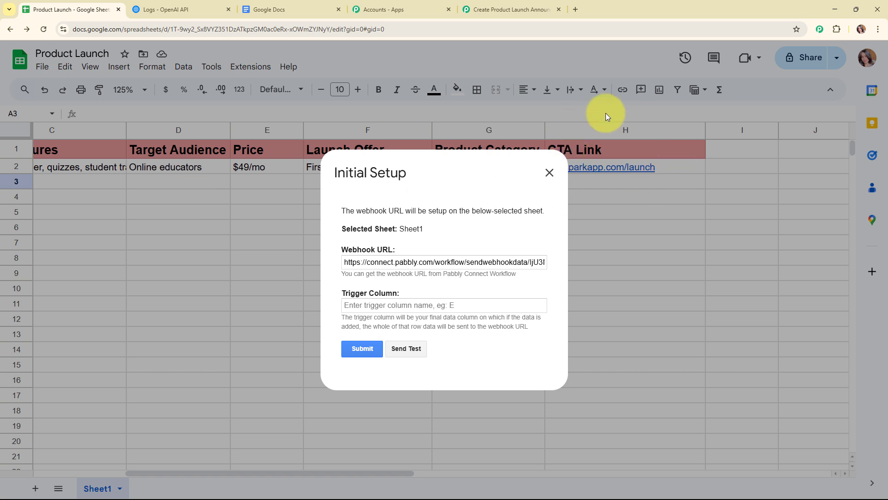
Set the trigger column to H and submit the initial webhook setup
{"action": "left_click", "coordinate": [381, 305]}
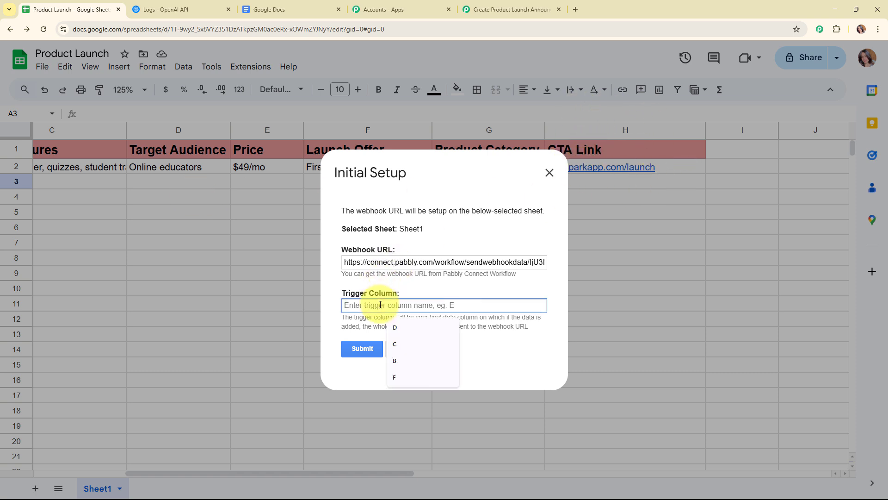
{"action": "type", "text": "H"}
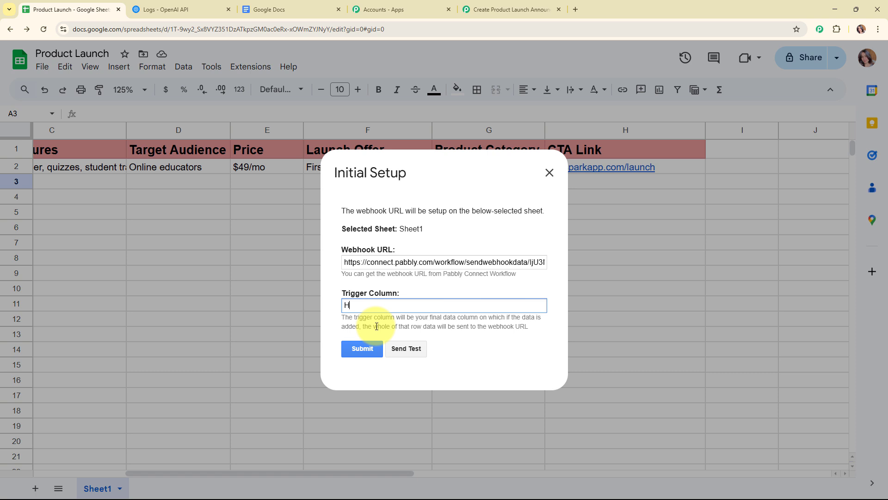
{"action": "left_click", "coordinate": [364, 350]}
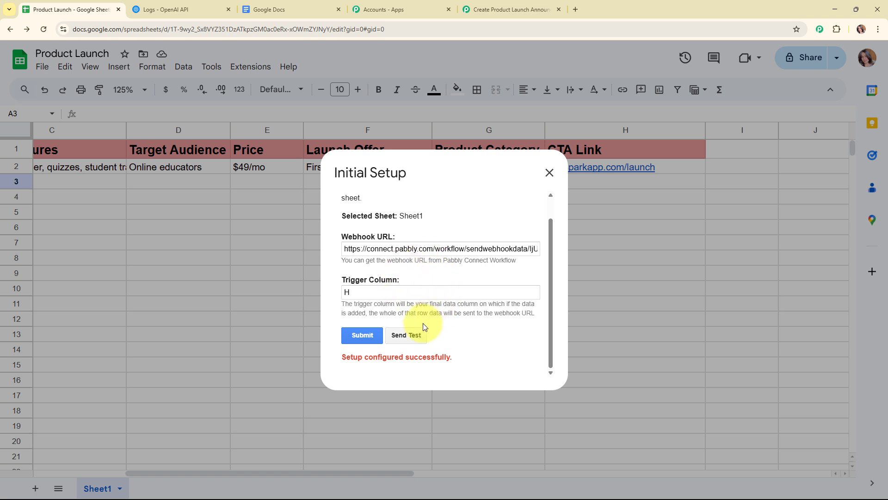
Send the sheet's test data to the webhook, check the sent row values and close the initial setup
{"action": "left_click", "coordinate": [409, 335]}
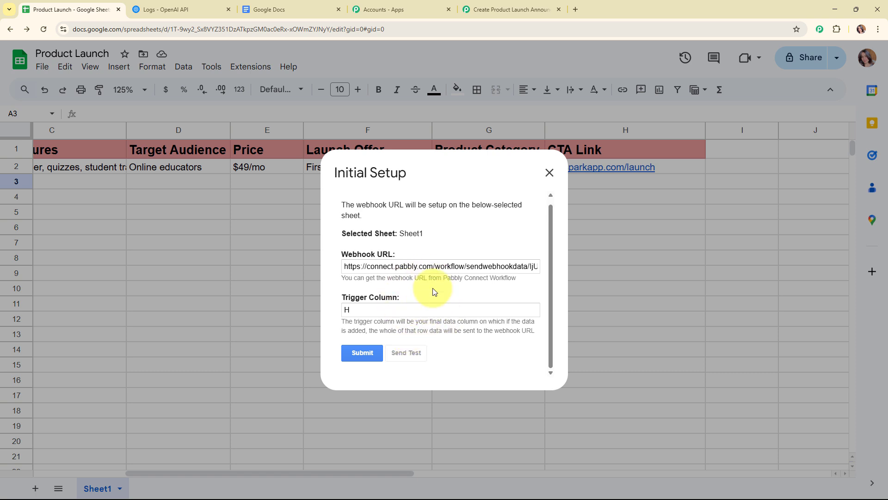
{"action": "scroll", "coordinate": [435, 292], "scroll_direction": "down", "scroll_amount": 1}
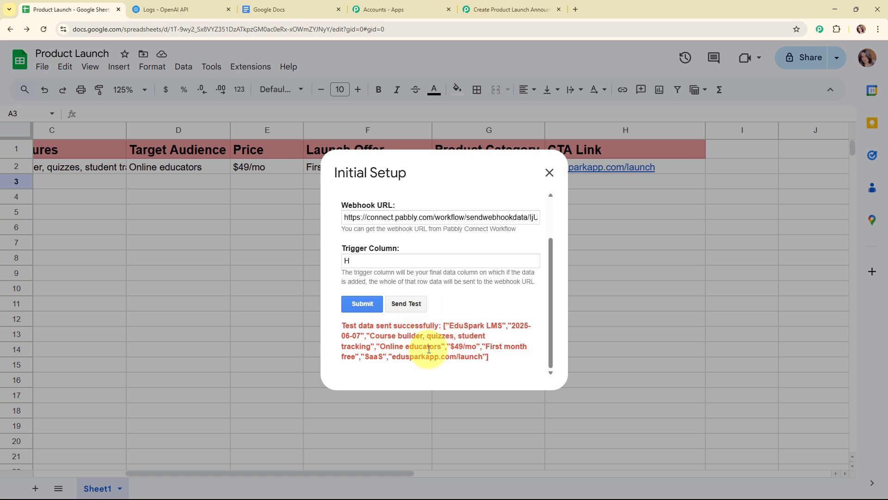
{"action": "scroll", "coordinate": [441, 249], "scroll_direction": "up", "scroll_amount": 1}
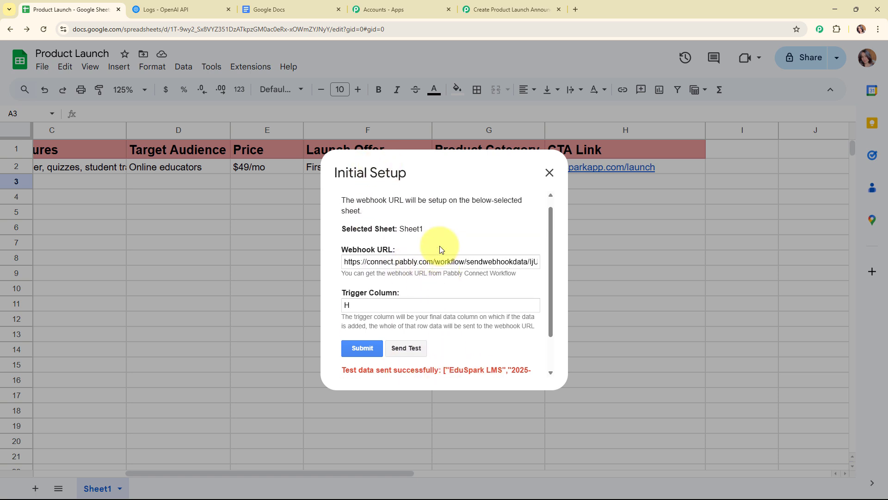
{"action": "scroll", "coordinate": [439, 246], "scroll_direction": "up", "scroll_amount": 1}
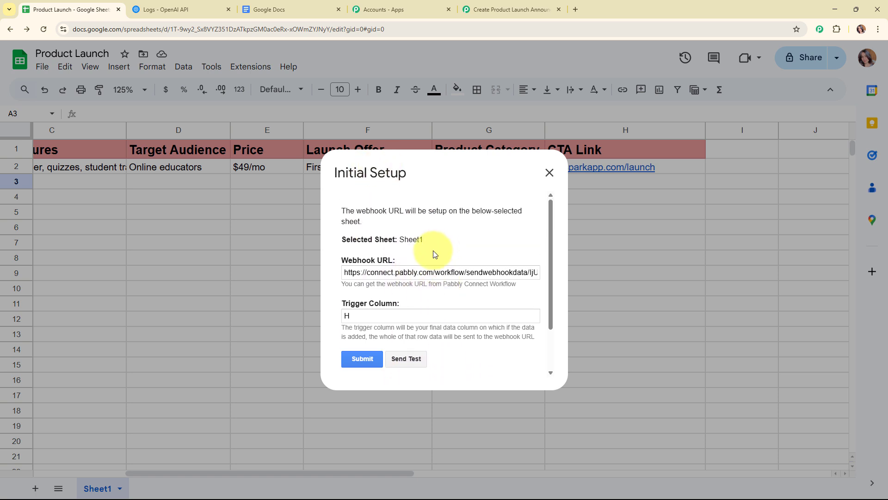
{"action": "left_click", "coordinate": [550, 173]}
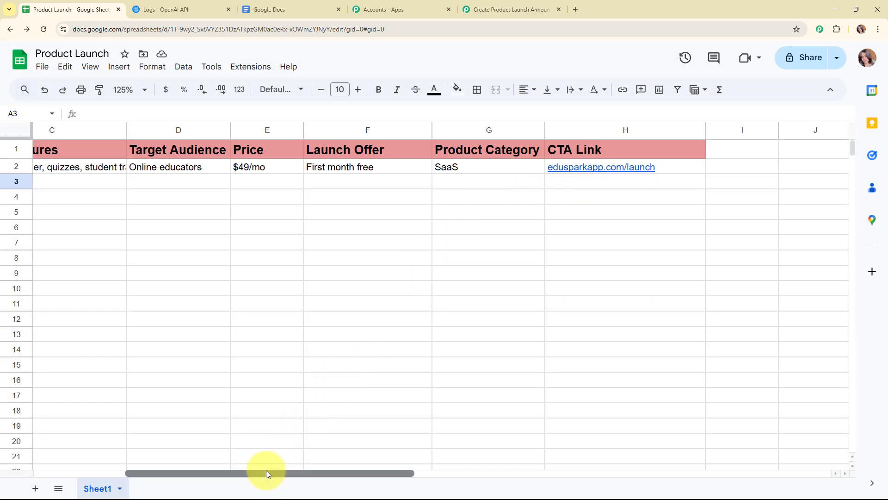
Enable Send On Event for the Pabbly Connect Webhooks add-on and check that the option is ticked
{"action": "left_click_drag", "start_coordinate": [266, 472], "coordinate": [167, 472]}
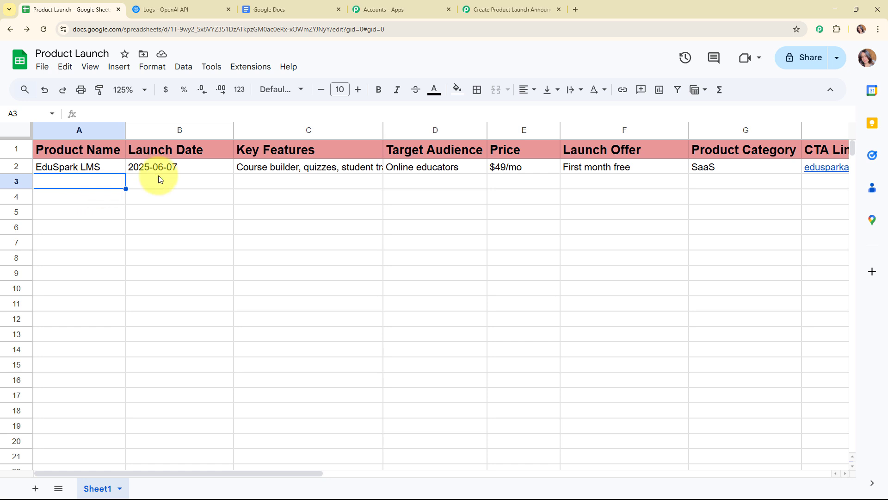
{"action": "left_click", "coordinate": [253, 67]}
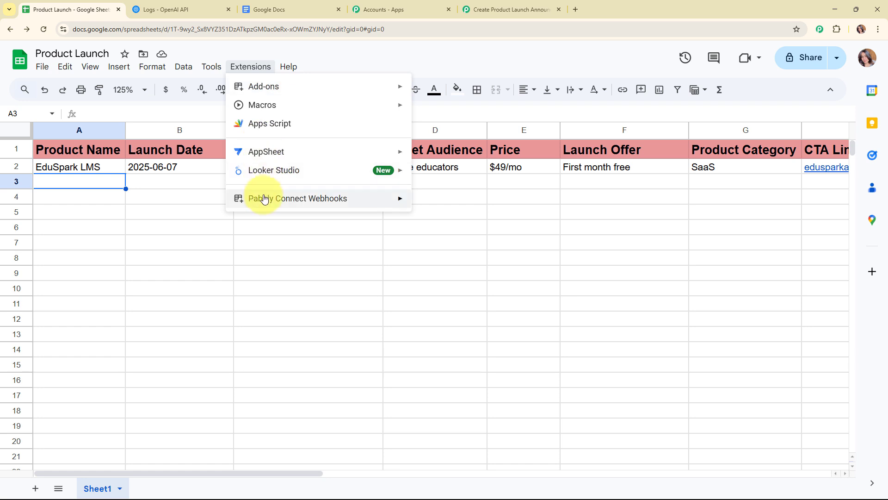
{"action": "mouse_move", "coordinate": [265, 198]}
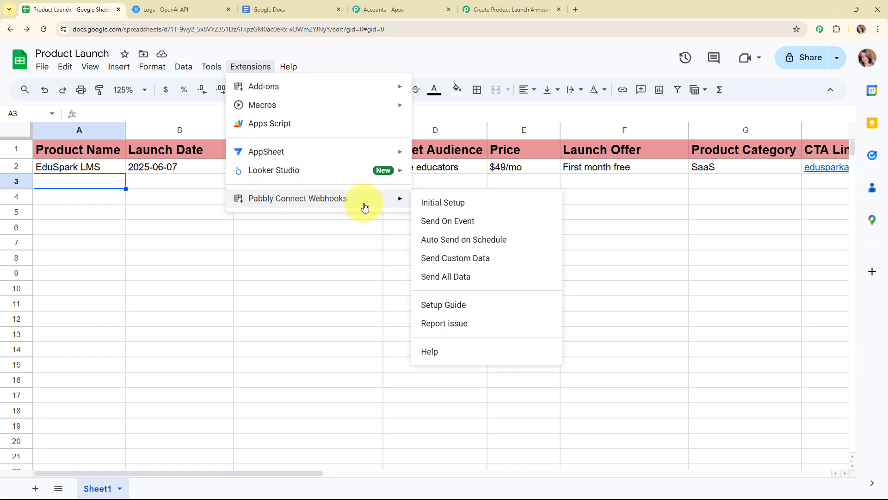
{"action": "left_click", "coordinate": [441, 222]}
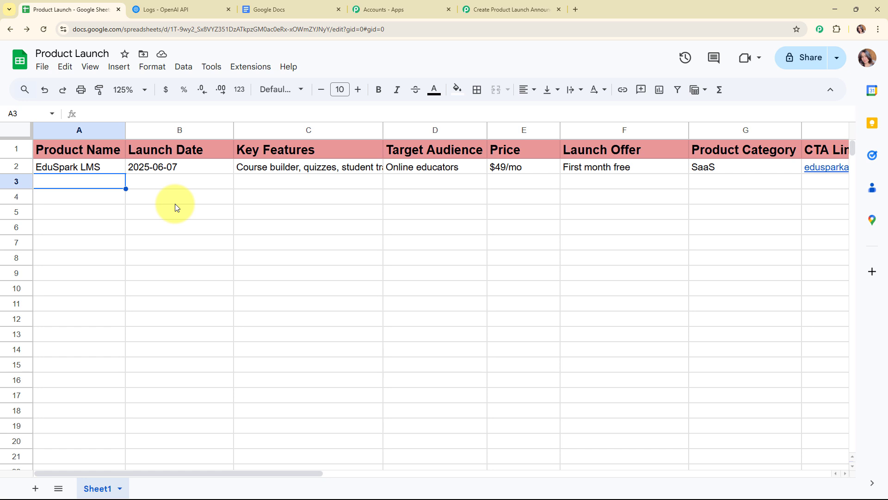
{"action": "left_click", "coordinate": [251, 67]}
{"action": "mouse_move", "coordinate": [290, 204]}
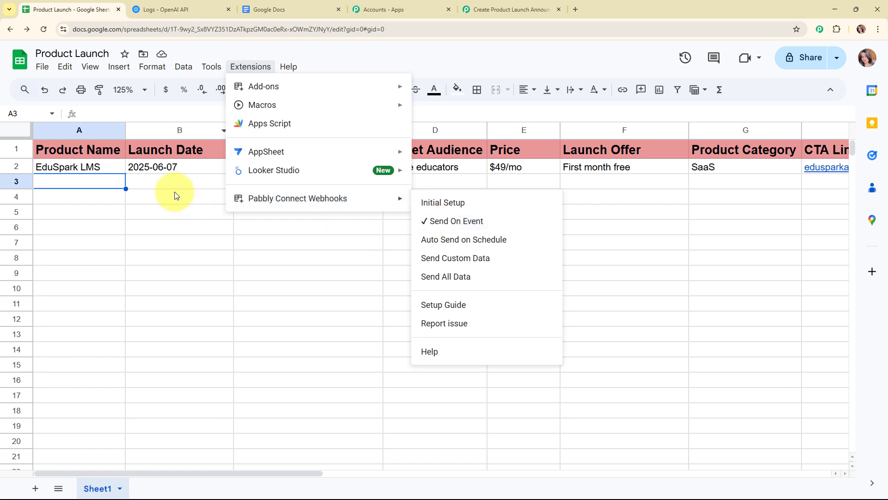
{"action": "left_click", "coordinate": [116, 188]}
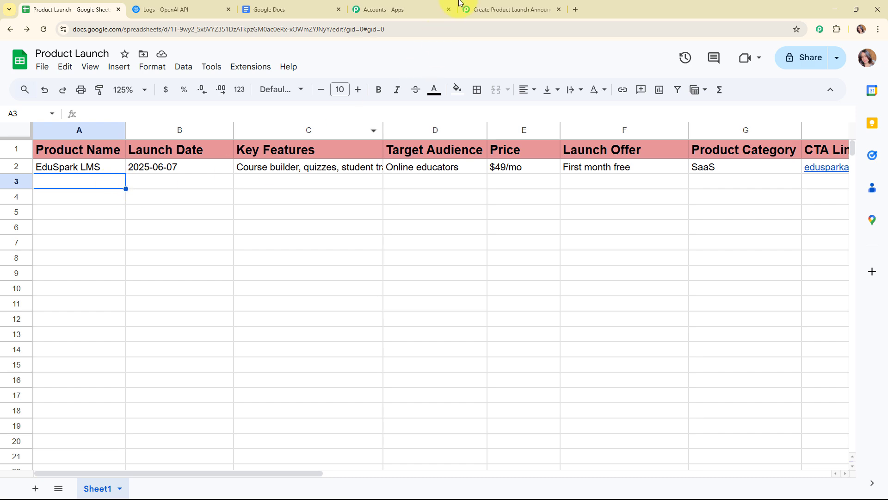
Switch to the Pabbly Connect workflow, review the Google Sheets trigger's captured response fields and collapse the trigger
{"action": "left_click", "coordinate": [477, 9]}
{"action": "left_click", "coordinate": [485, 205]}
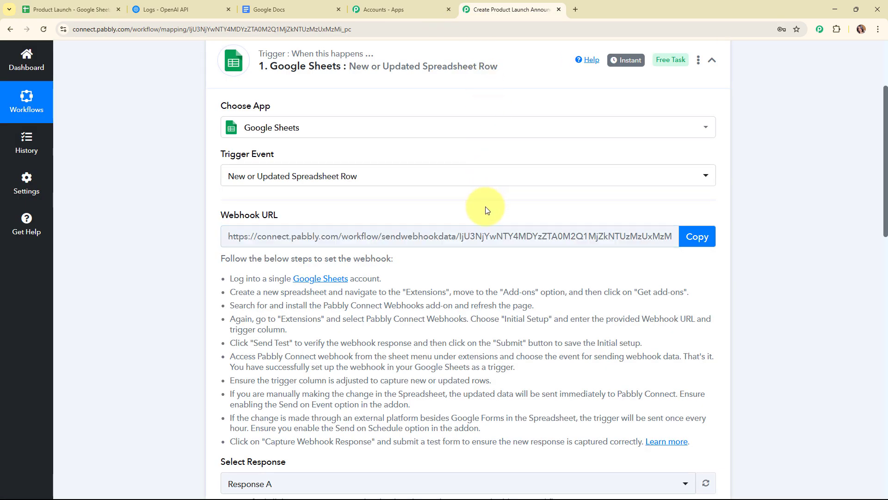
{"action": "scroll", "coordinate": [484, 205], "scroll_direction": "down", "scroll_amount": 9}
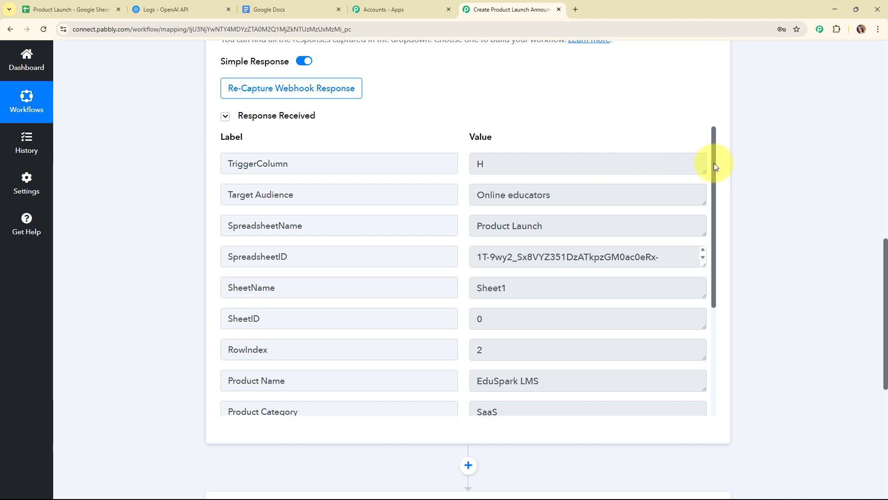
{"action": "left_click_drag", "start_coordinate": [715, 163], "coordinate": [723, 273]}
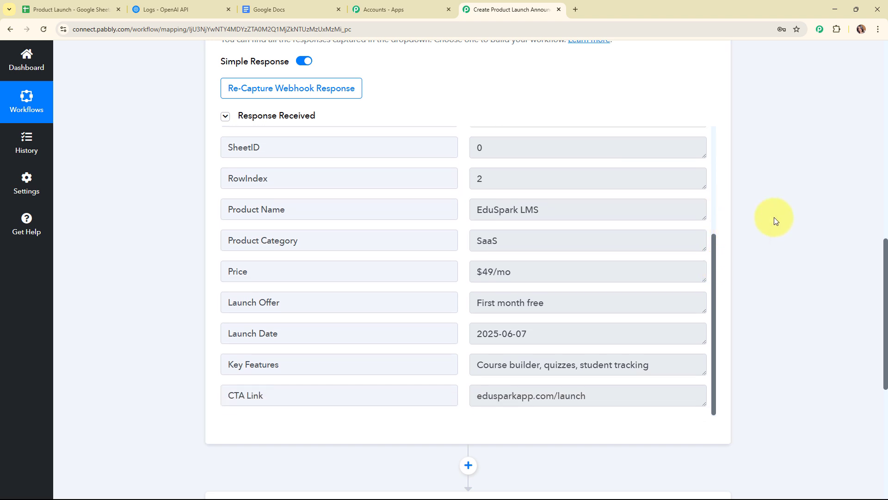
{"action": "scroll", "coordinate": [772, 204], "scroll_direction": "up", "scroll_amount": 2}
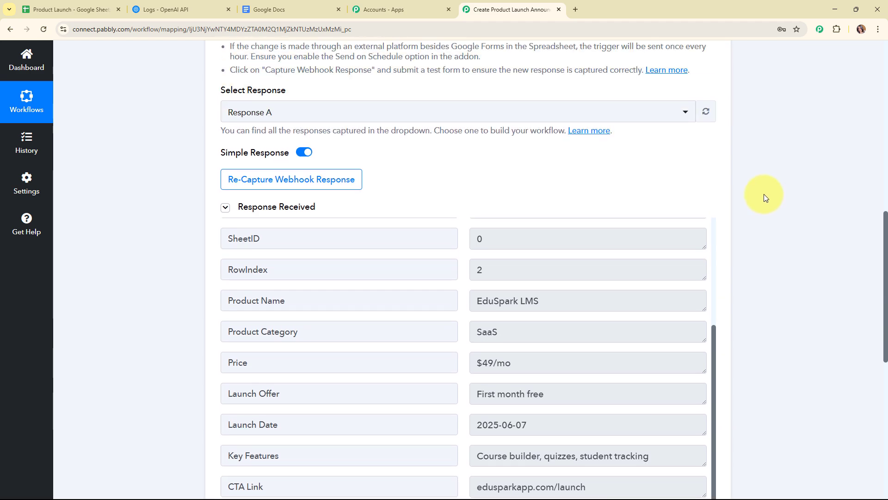
{"action": "scroll", "coordinate": [764, 193], "scroll_direction": "up", "scroll_amount": 8}
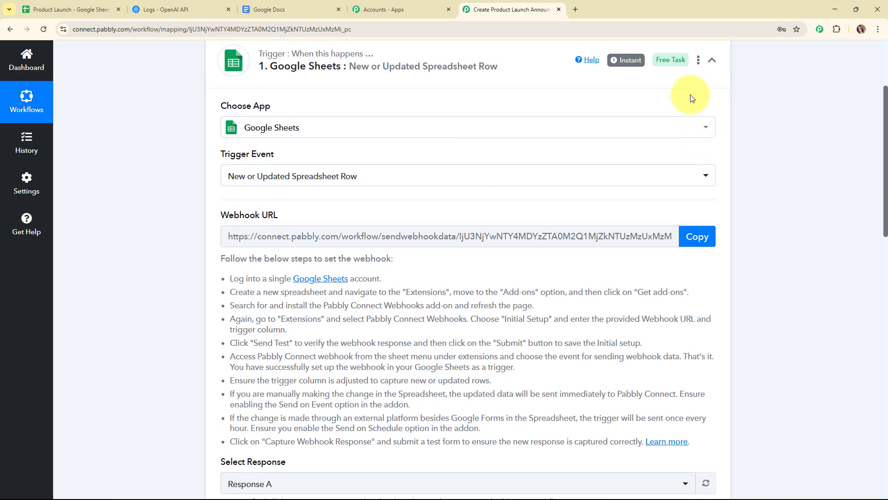
{"action": "left_click", "coordinate": [712, 60]}
{"action": "scroll", "coordinate": [528, 208], "scroll_direction": "up", "scroll_amount": 3}
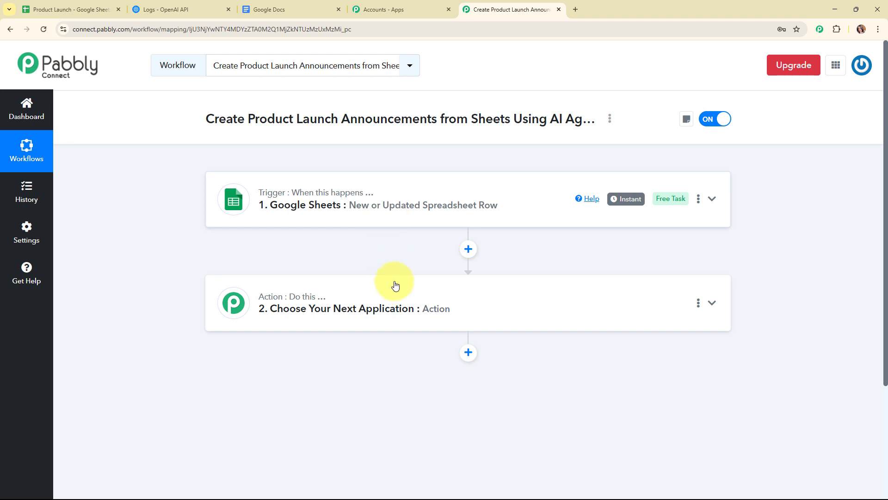
Set the second workflow step's app to OpenAI (ChatGPT, DALL-E, Whisper) with ChatGPT as the action event
{"action": "left_click", "coordinate": [403, 295]}
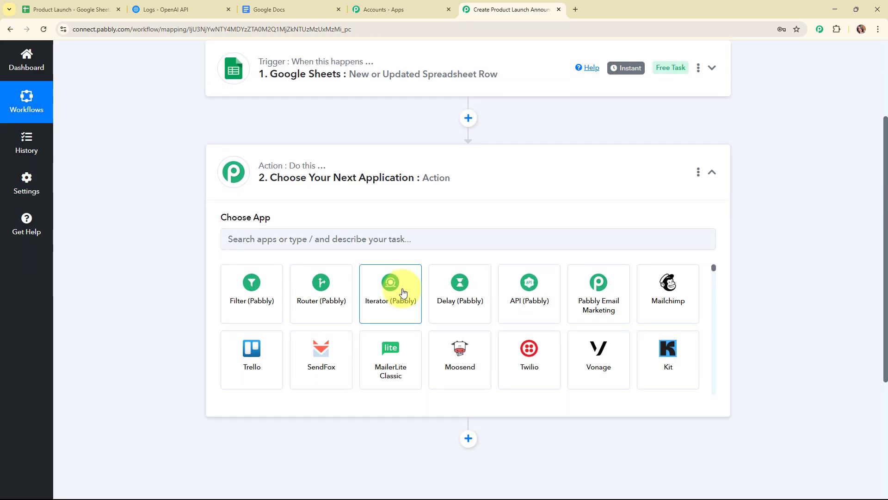
{"action": "left_click", "coordinate": [400, 233]}
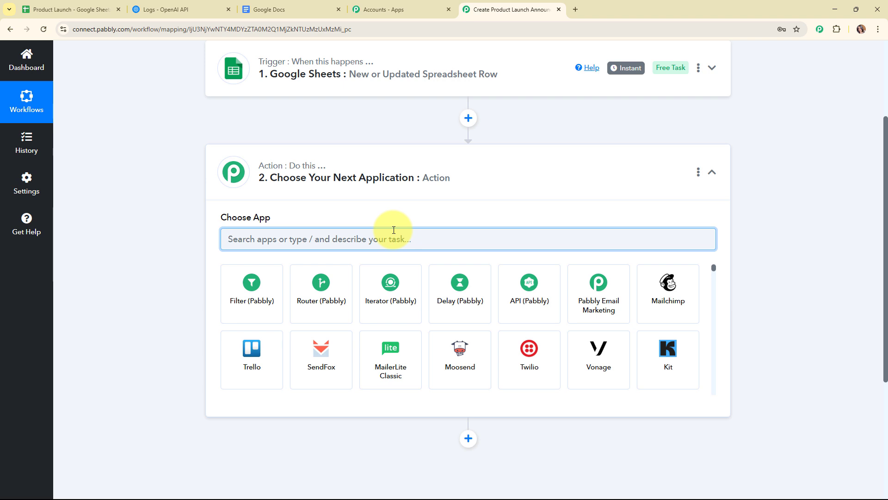
{"action": "type", "text": "ope"}
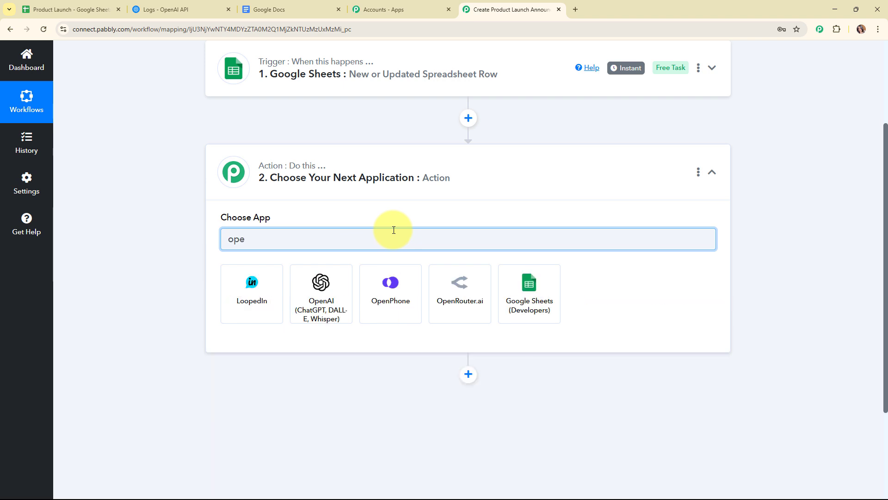
{"action": "left_click", "coordinate": [320, 287]}
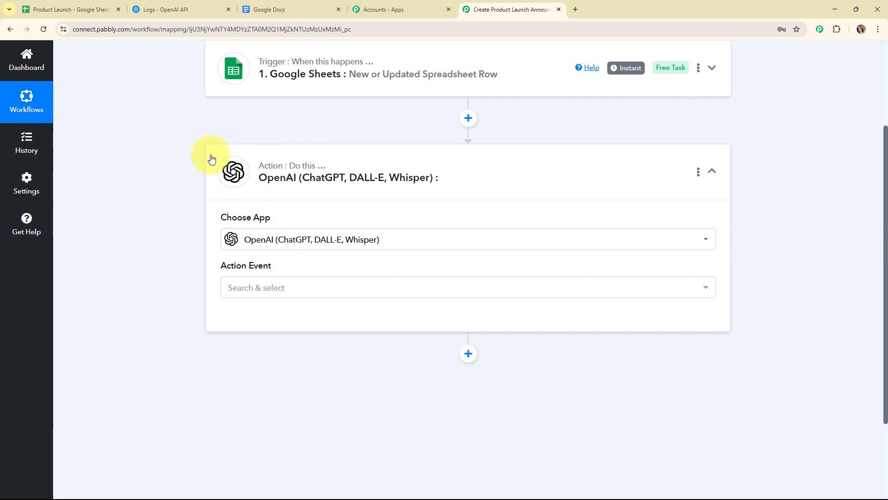
{"action": "left_click", "coordinate": [303, 292]}
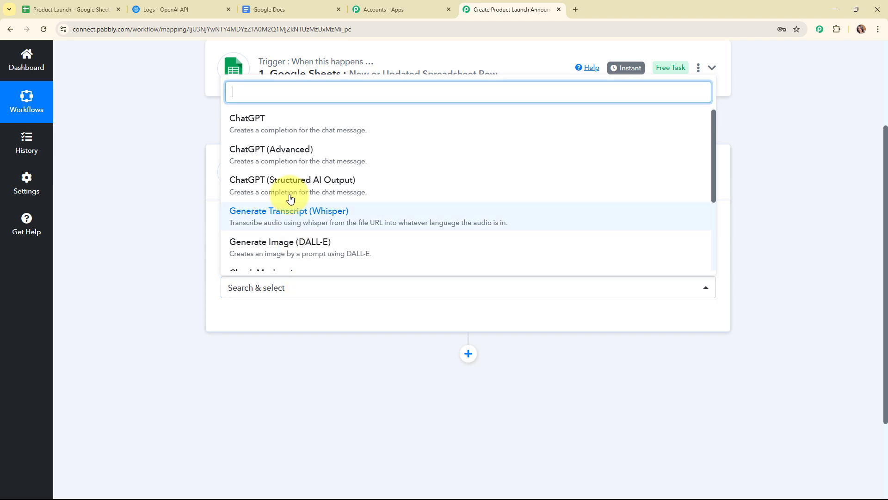
{"action": "left_click", "coordinate": [289, 132]}
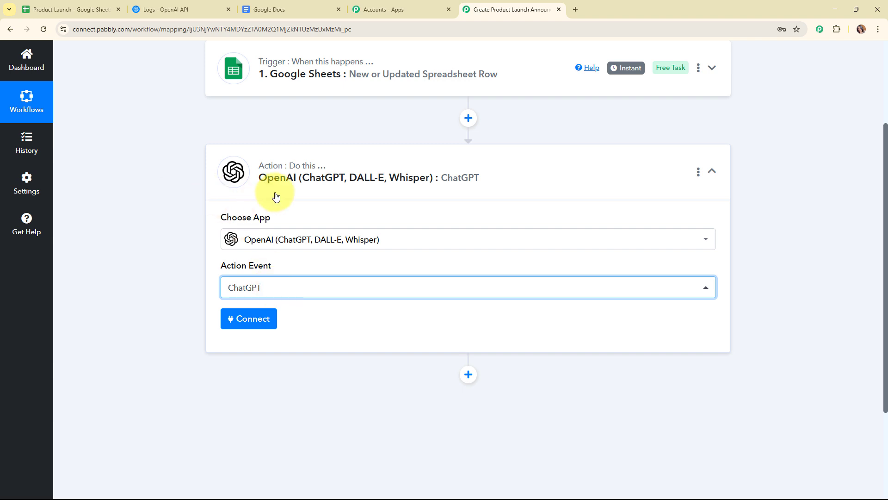
Choose to add a new connection for the OpenAI action and read the API key instructions for its token
{"action": "left_click", "coordinate": [242, 318]}
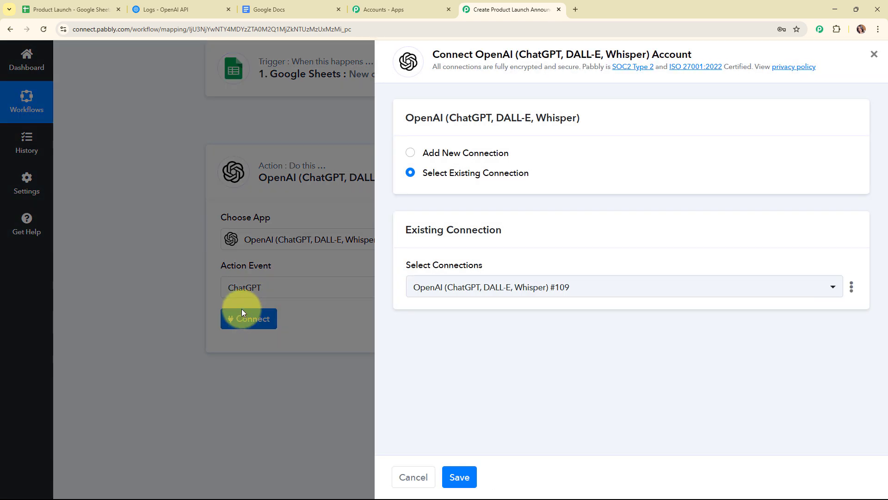
{"action": "left_click", "coordinate": [410, 153]}
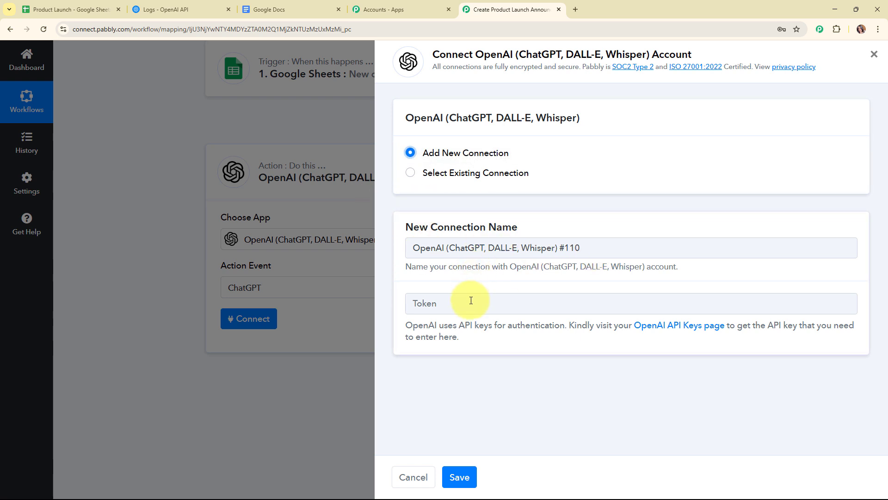
{"action": "left_click_drag", "start_coordinate": [406, 327], "coordinate": [509, 341]}
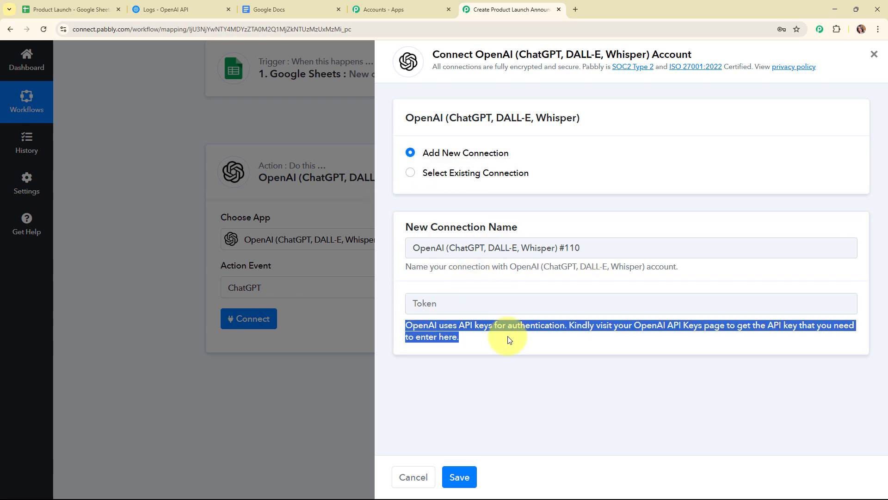
Switch to the OpenAI platform, create a new secret API key named Product Launch Announcement and copy it
{"action": "left_click", "coordinate": [167, 6]}
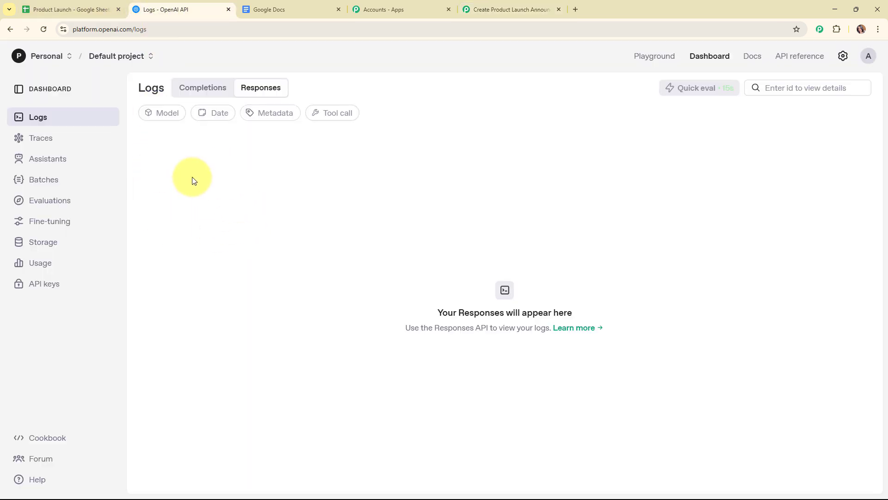
{"action": "left_click", "coordinate": [42, 286]}
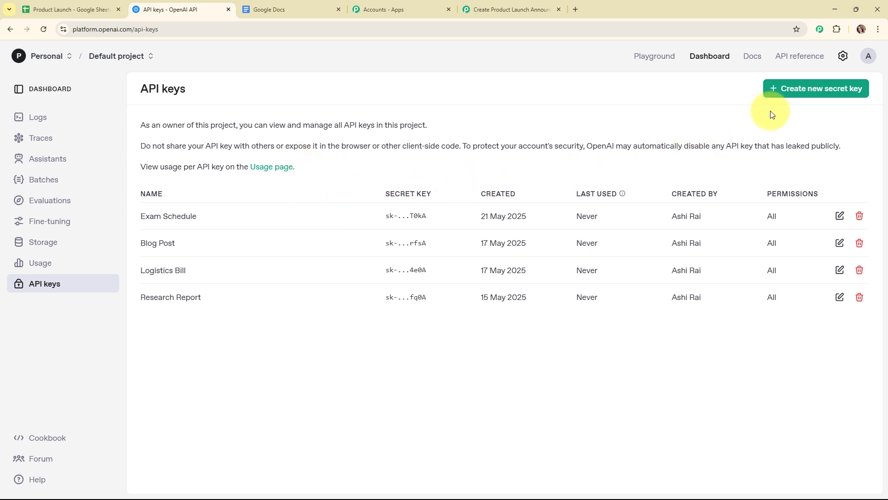
{"action": "left_click", "coordinate": [774, 88]}
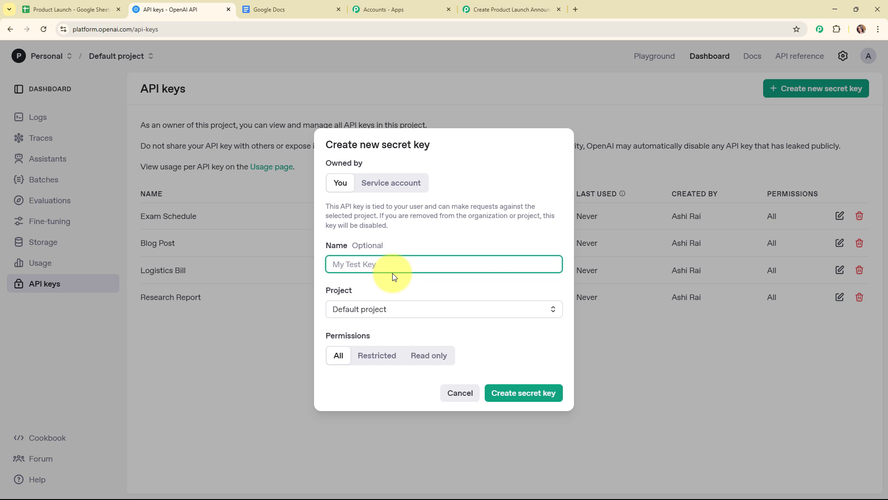
{"action": "type", "text": "Product Launch Announcement"}
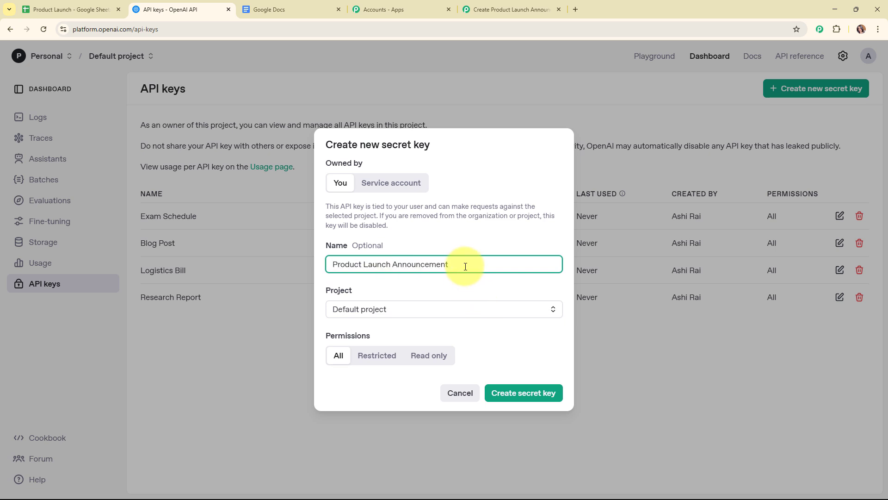
{"action": "left_click", "coordinate": [409, 314]}
{"action": "left_click", "coordinate": [406, 337]}
{"action": "left_click", "coordinate": [513, 392]}
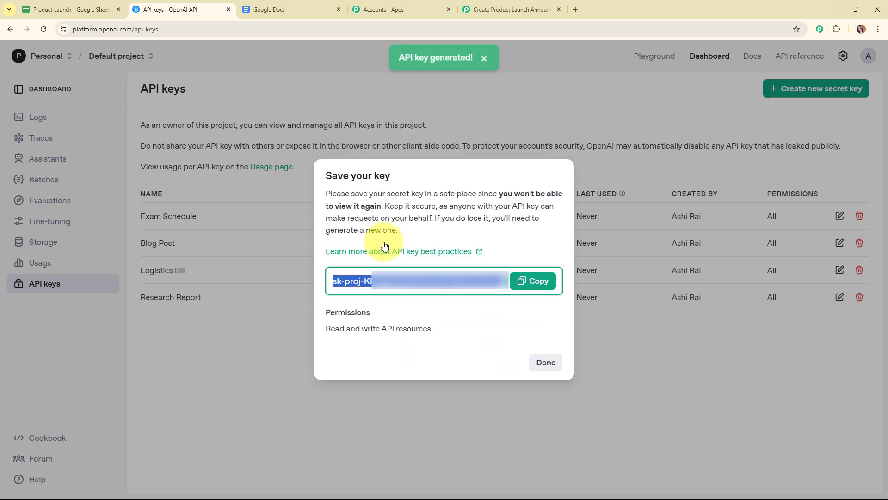
{"action": "left_click", "coordinate": [532, 281]}
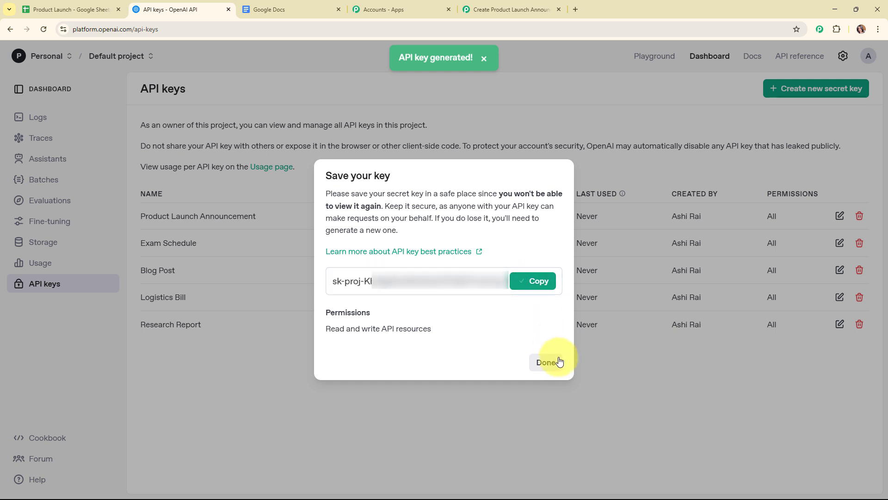
{"action": "left_click", "coordinate": [548, 361]}
Switch to the Pabbly Connect workflow, paste the OpenAI API key as the new connection's token and save the connection
{"action": "left_click", "coordinate": [496, 7]}
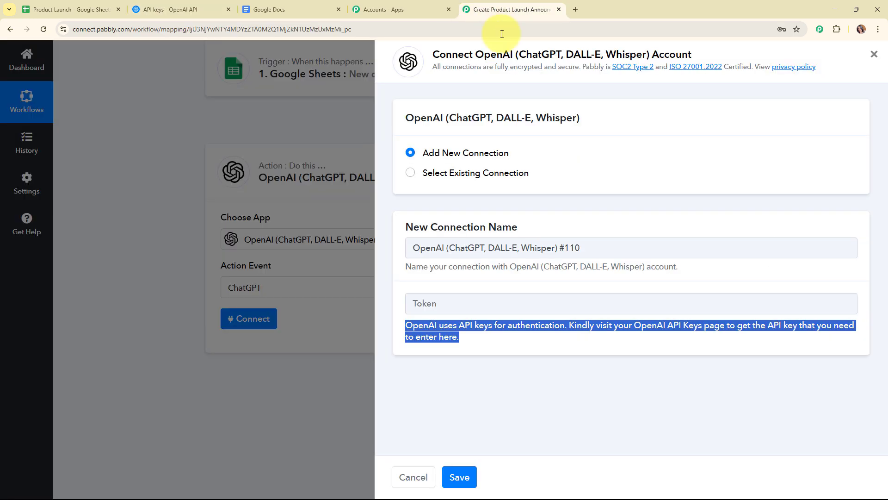
{"action": "right_click", "coordinate": [456, 298]}
{"action": "left_click", "coordinate": [471, 202]}
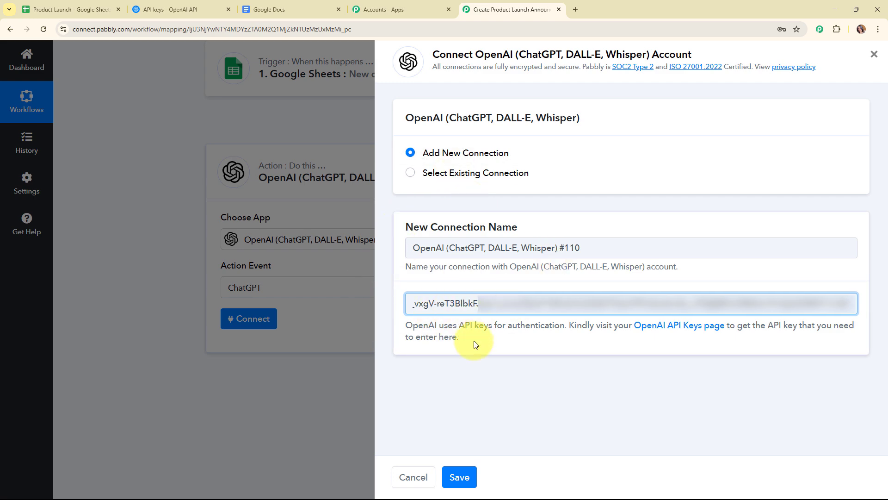
{"action": "left_click", "coordinate": [460, 476]}
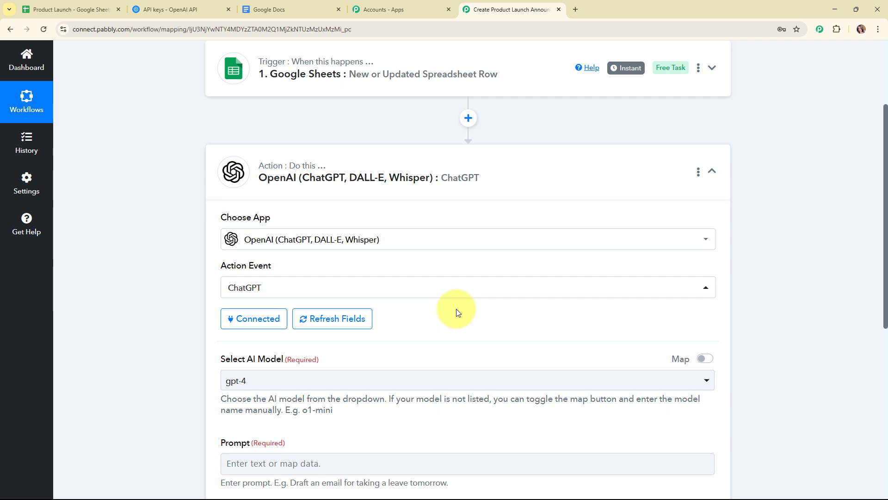
Set the AI model of the ChatGPT action to gpt-4o-mini
{"action": "scroll", "coordinate": [463, 271], "scroll_direction": "down", "scroll_amount": 3}
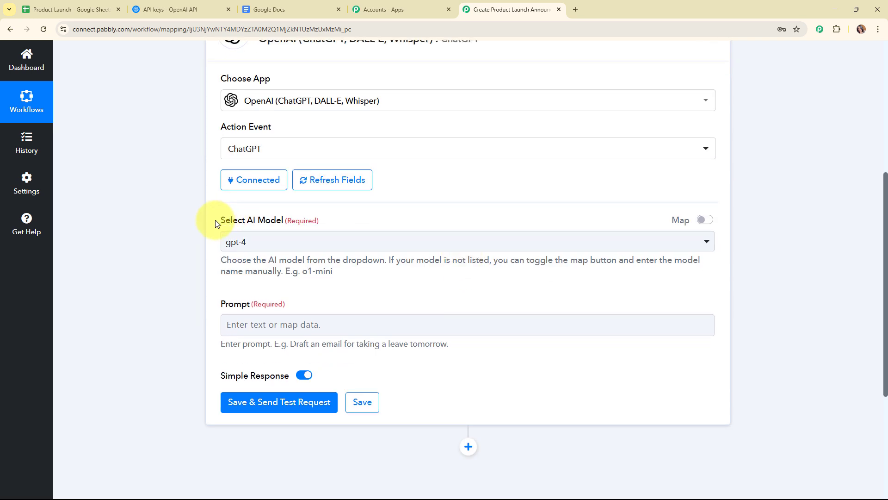
{"action": "left_click_drag", "start_coordinate": [216, 224], "coordinate": [376, 224]}
{"action": "left_click", "coordinate": [484, 298]}
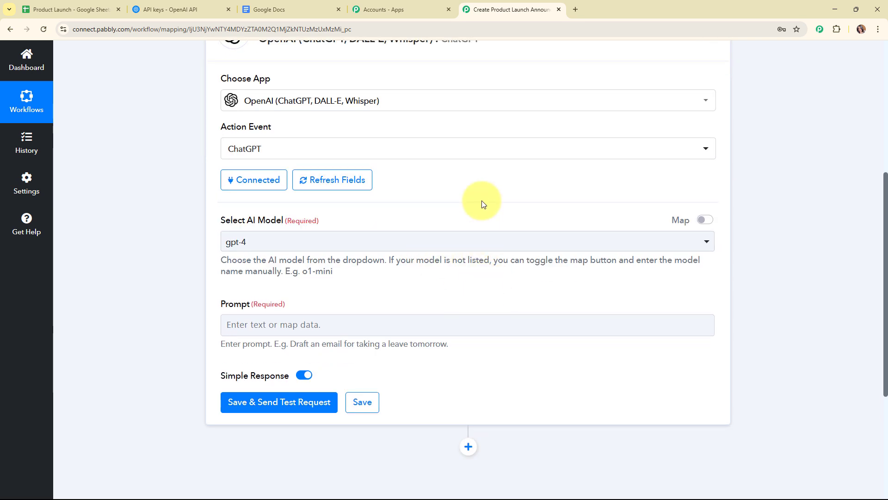
{"action": "scroll", "coordinate": [482, 201], "scroll_direction": "down", "scroll_amount": 1}
{"action": "left_click", "coordinate": [432, 196]}
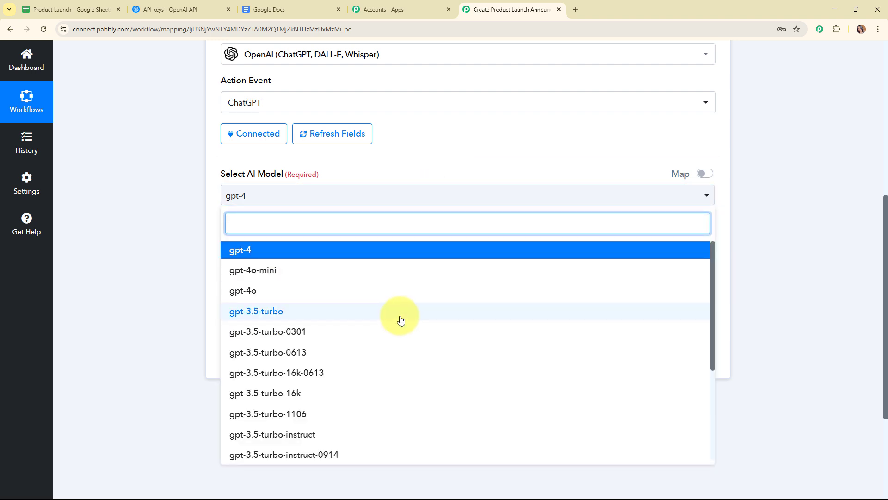
{"action": "scroll", "coordinate": [397, 313], "scroll_direction": "down", "scroll_amount": 3}
{"action": "scroll", "coordinate": [397, 310], "scroll_direction": "up", "scroll_amount": 4}
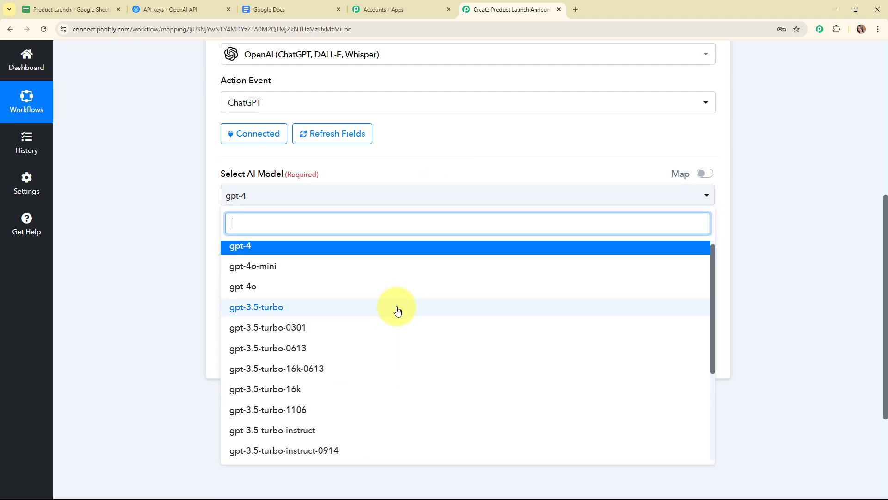
{"action": "left_click", "coordinate": [238, 271]}
{"action": "scroll", "coordinate": [409, 212], "scroll_direction": "down", "scroll_amount": 2}
{"action": "scroll", "coordinate": [347, 173], "scroll_direction": "up", "scroll_amount": 2}
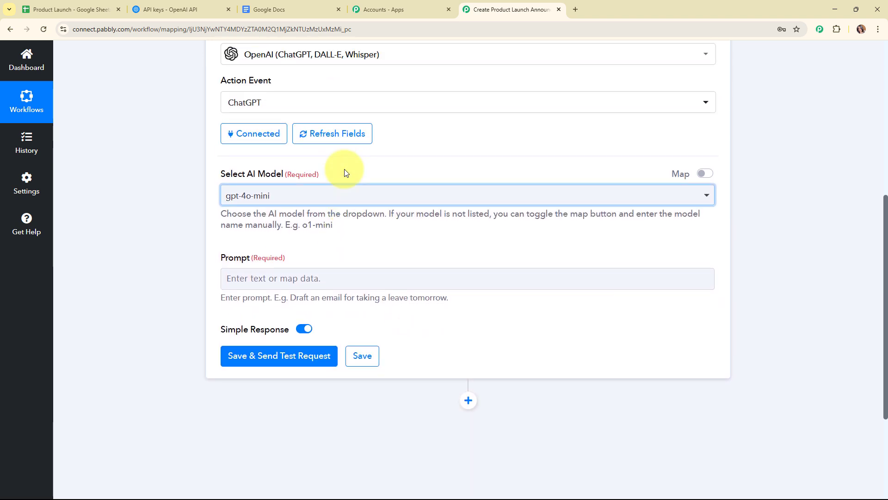
Paste the marketing copywriter prompt requesting email, social media and website launch announcements into the ChatGPT action and review its product detail labels
{"action": "scroll", "coordinate": [351, 208], "scroll_direction": "down", "scroll_amount": 1}
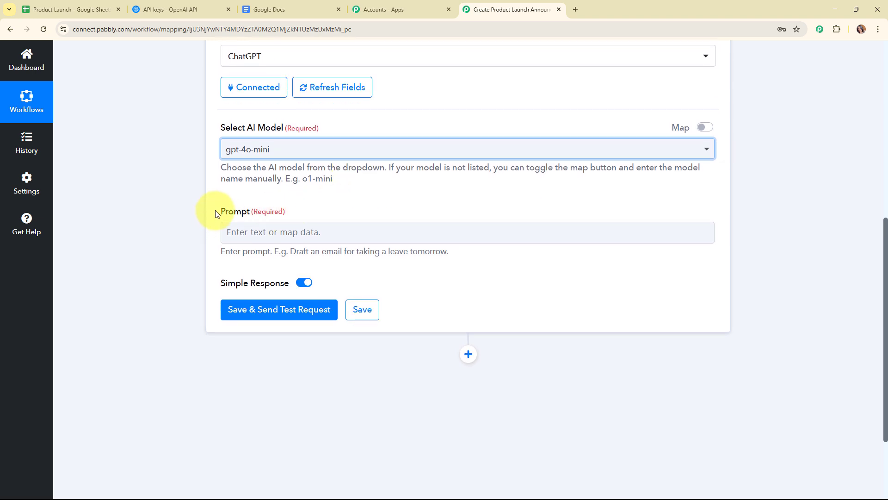
{"action": "left_click_drag", "start_coordinate": [215, 213], "coordinate": [359, 215]}
{"action": "left_click", "coordinate": [360, 215]}
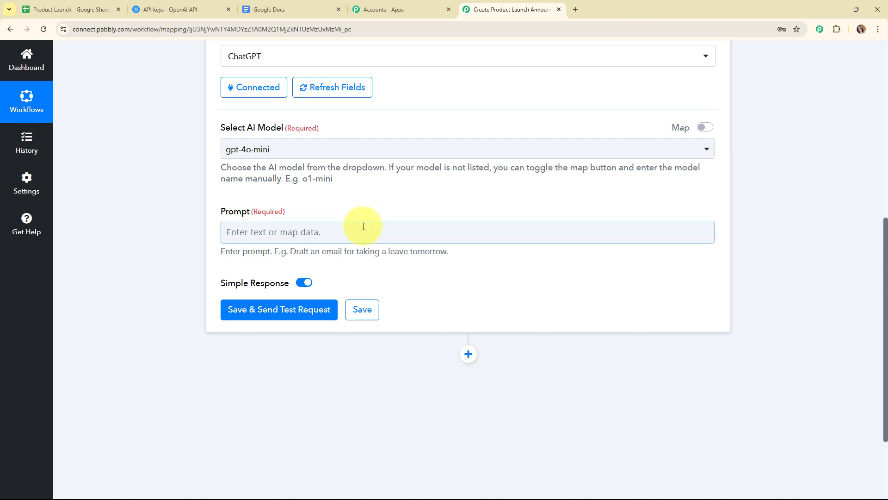
{"action": "left_click", "coordinate": [364, 226]}
{"action": "key", "text": "ctrl+v"}
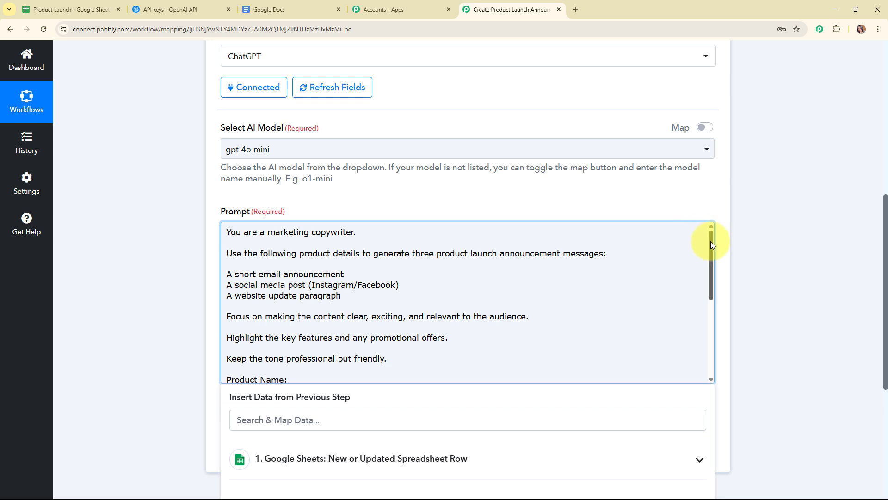
{"action": "left_click_drag", "start_coordinate": [712, 245], "coordinate": [710, 321]}
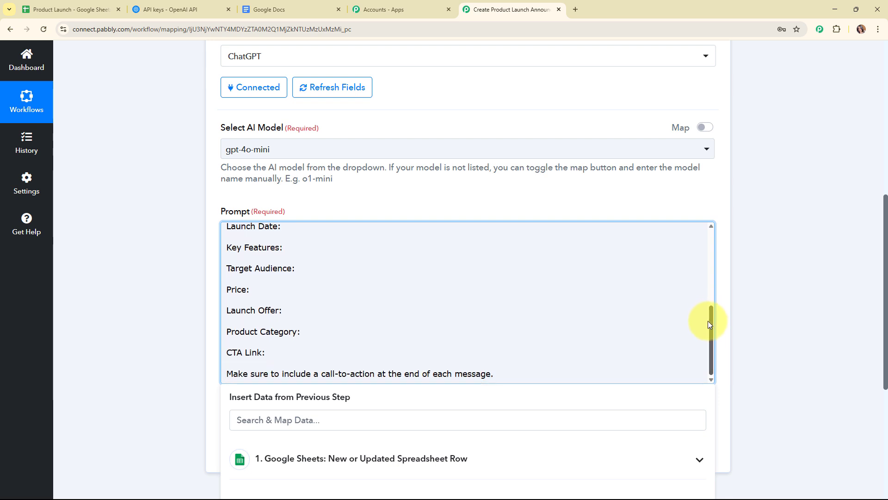
{"action": "left_click_drag", "start_coordinate": [708, 320], "coordinate": [708, 285]}
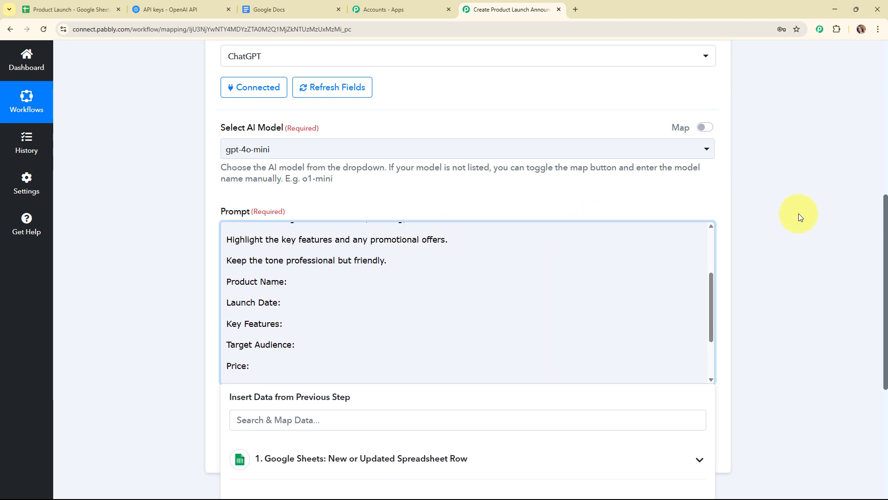
Map the Google Sheets Product Name and Launch Date values after their matching labels in the prompt
{"action": "scroll", "coordinate": [800, 217], "scroll_direction": "down", "scroll_amount": 3}
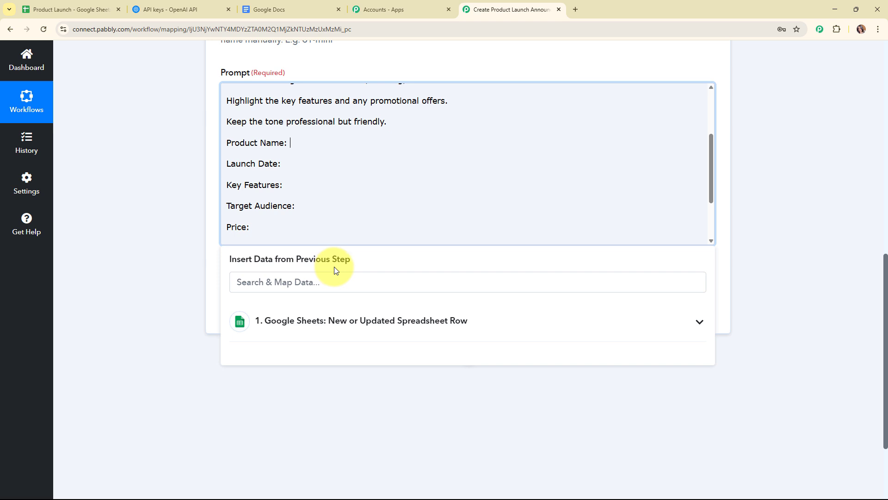
{"action": "left_click", "coordinate": [468, 323]}
{"action": "scroll", "coordinate": [452, 321], "scroll_direction": "down", "scroll_amount": 3}
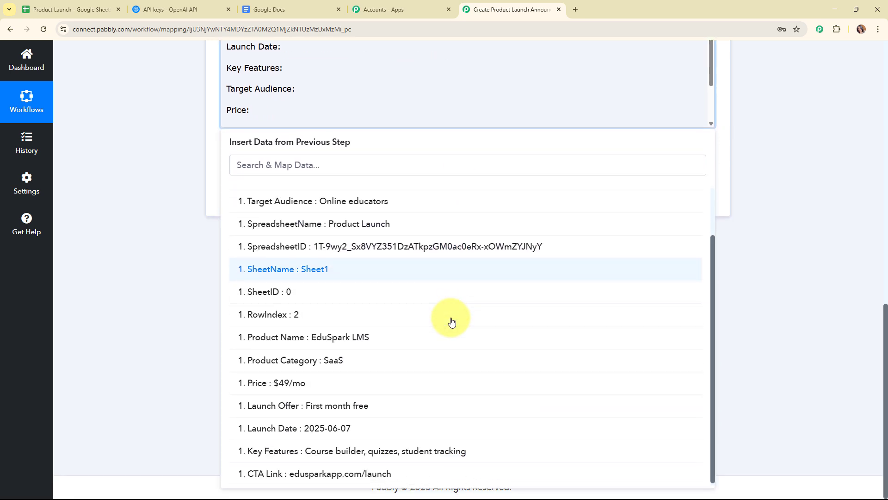
{"action": "left_click", "coordinate": [366, 336]}
{"action": "left_click", "coordinate": [294, 66]}
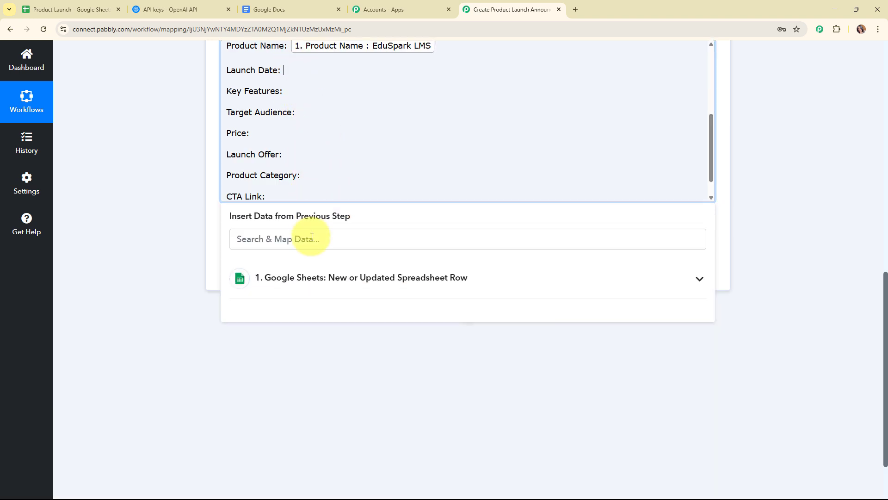
{"action": "left_click", "coordinate": [324, 280]}
{"action": "scroll", "coordinate": [341, 278], "scroll_direction": "down", "scroll_amount": 3}
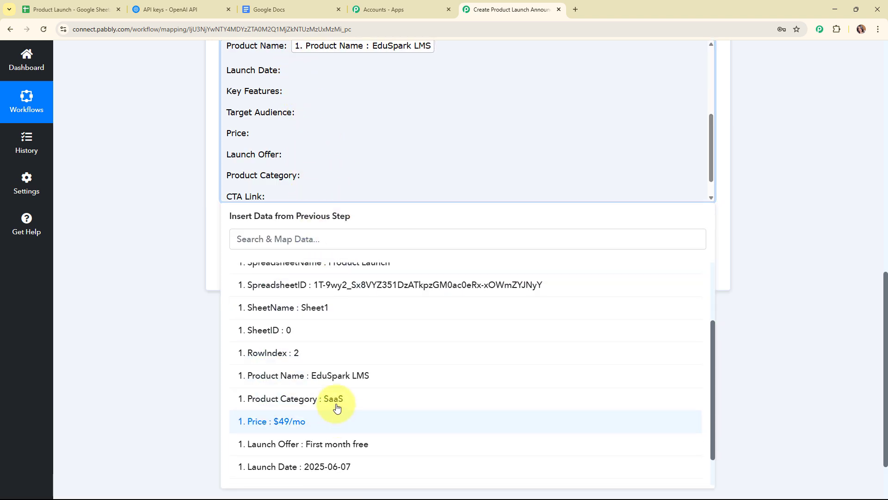
{"action": "left_click", "coordinate": [319, 467]}
Map the Google Sheets Key Features and Target Audience values after their matching labels in the prompt
{"action": "left_click", "coordinate": [303, 98]}
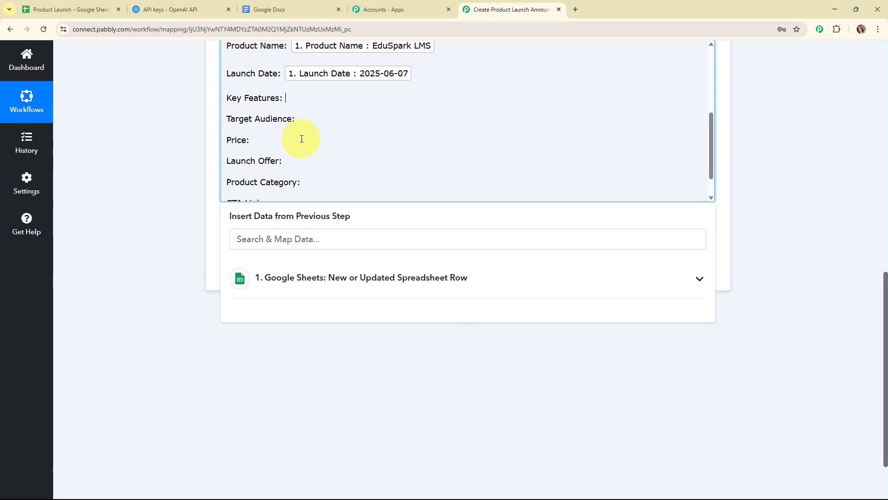
{"action": "left_click", "coordinate": [311, 278]}
{"action": "scroll", "coordinate": [370, 198], "scroll_direction": "down", "scroll_amount": 1}
{"action": "scroll", "coordinate": [369, 302], "scroll_direction": "down", "scroll_amount": 3}
{"action": "left_click", "coordinate": [361, 450]}
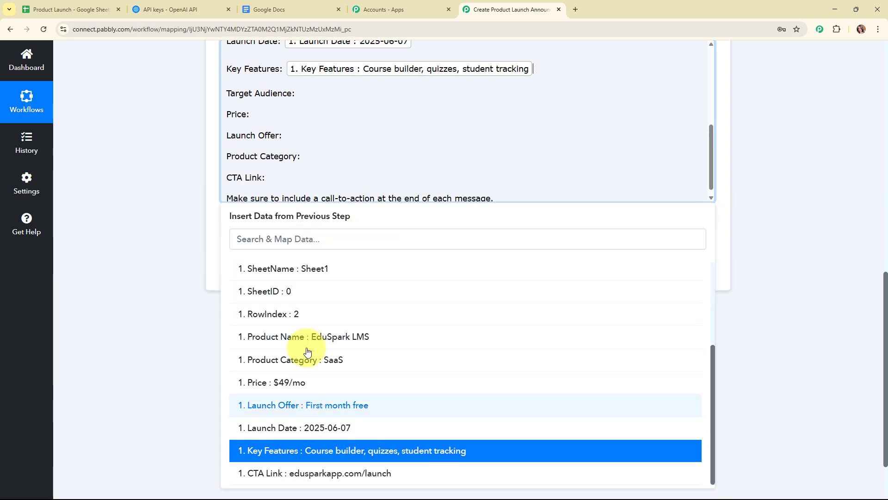
{"action": "left_click", "coordinate": [347, 93]}
{"action": "left_click", "coordinate": [346, 296]}
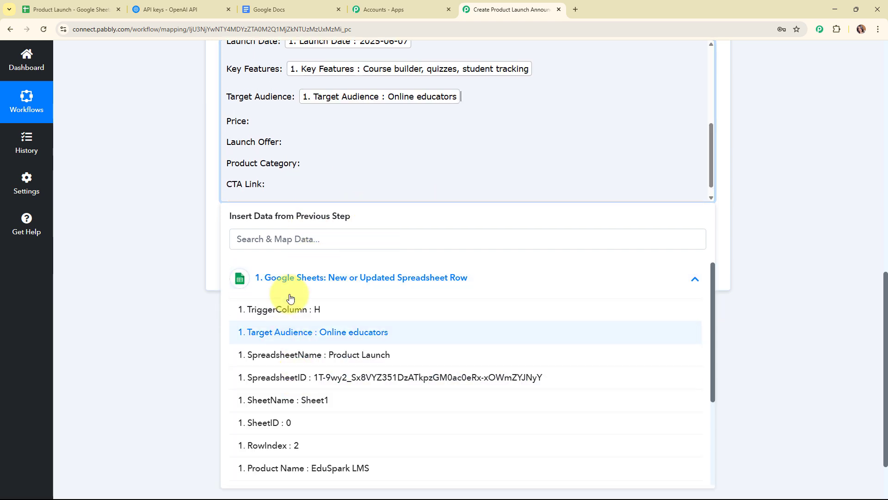
{"action": "left_click", "coordinate": [301, 332]}
Map the Google Sheets Price and Launch Offer values after their matching labels in the prompt
{"action": "left_click", "coordinate": [284, 120]}
{"action": "left_click", "coordinate": [344, 287]}
{"action": "scroll", "coordinate": [333, 417], "scroll_direction": "down", "scroll_amount": 2}
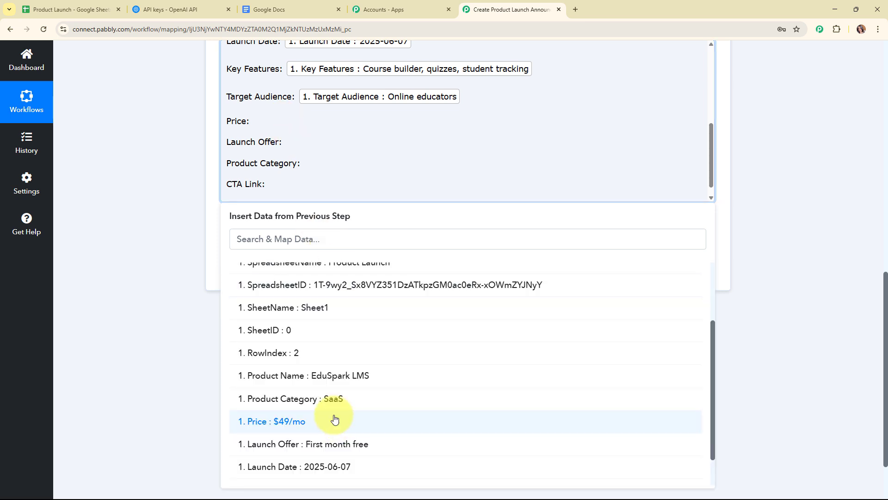
{"action": "left_click", "coordinate": [333, 472]}
{"action": "left_click", "coordinate": [313, 146]}
{"action": "left_click", "coordinate": [312, 293]}
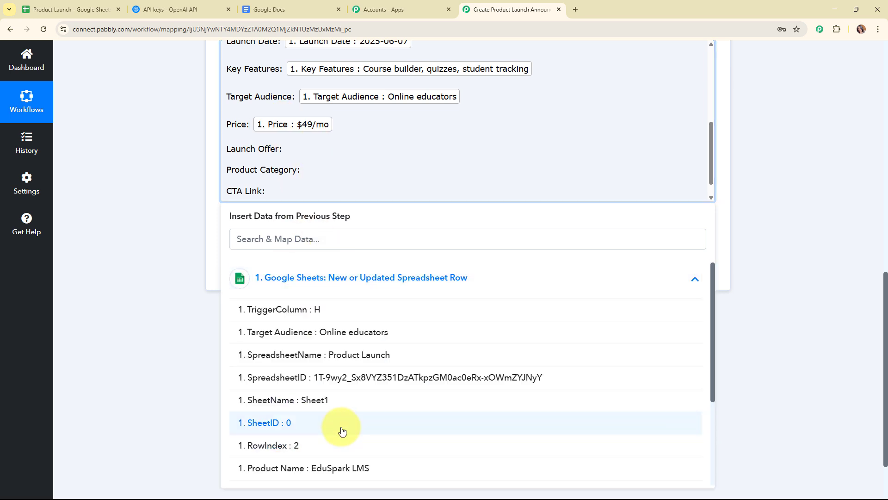
{"action": "scroll", "coordinate": [341, 430], "scroll_direction": "down", "scroll_amount": 2}
{"action": "left_click", "coordinate": [341, 444]}
Map the Google Sheets Product Category and CTA Link values after their matching labels in the prompt and close the data list
{"action": "left_click", "coordinate": [310, 178]}
{"action": "left_click", "coordinate": [320, 290]}
{"action": "scroll", "coordinate": [320, 372], "scroll_direction": "down", "scroll_amount": 3}
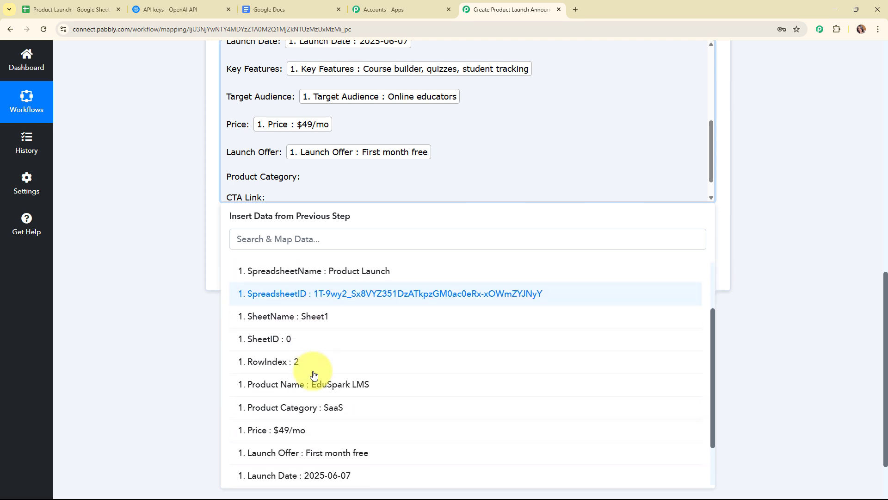
{"action": "left_click", "coordinate": [308, 360]}
{"action": "scroll", "coordinate": [340, 168], "scroll_direction": "down", "scroll_amount": 1}
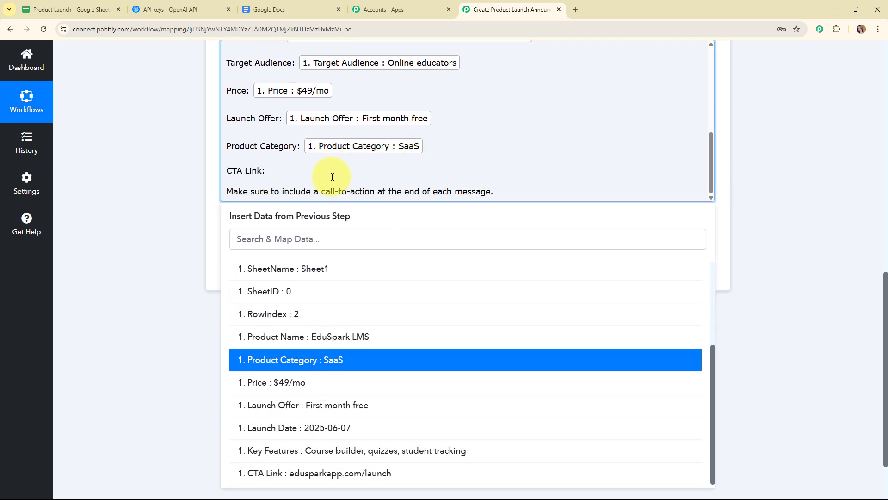
{"action": "left_click", "coordinate": [333, 174]}
{"action": "left_click", "coordinate": [308, 291]}
{"action": "scroll", "coordinate": [303, 394], "scroll_direction": "down", "scroll_amount": 3}
{"action": "left_click", "coordinate": [300, 472]}
{"action": "left_click", "coordinate": [158, 267]}
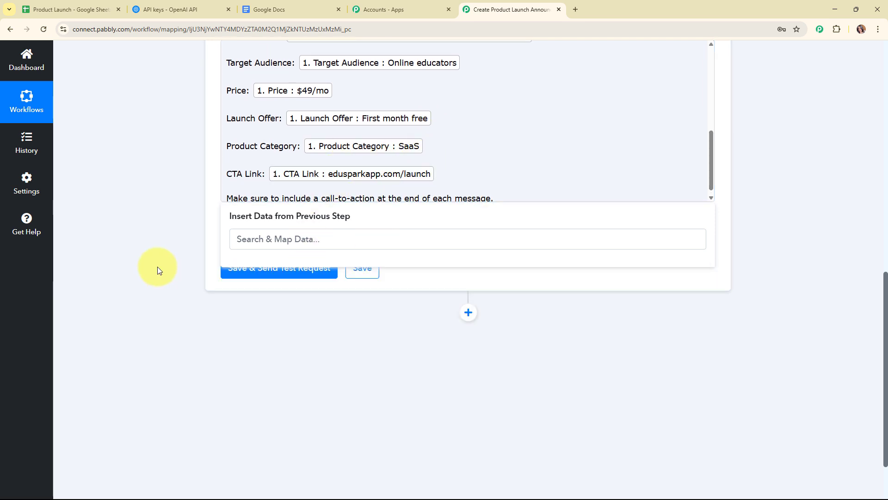
{"action": "scroll", "coordinate": [584, 180], "scroll_direction": "up", "scroll_amount": 2}
{"action": "scroll", "coordinate": [581, 184], "scroll_direction": "up", "scroll_amount": 3}
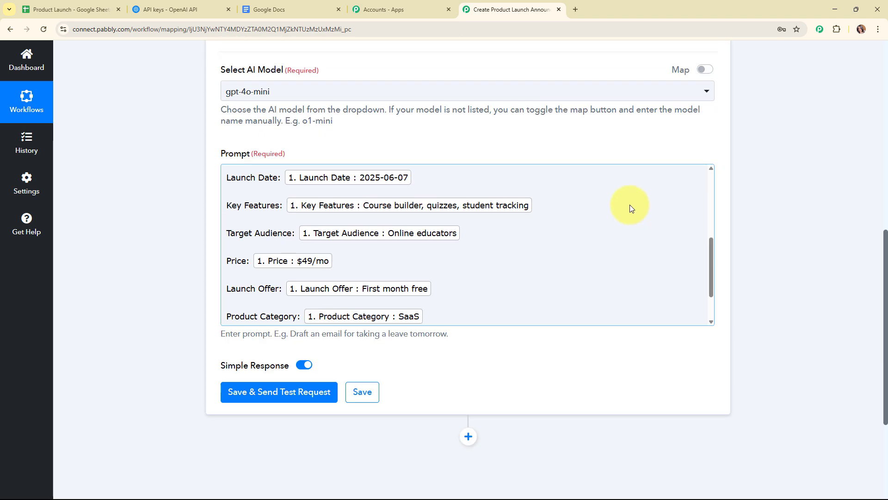
Save and test the ChatGPT action, then read through the full generated message content in its response
{"action": "scroll", "coordinate": [631, 202], "scroll_direction": "down", "scroll_amount": 4}
{"action": "left_click", "coordinate": [263, 223]}
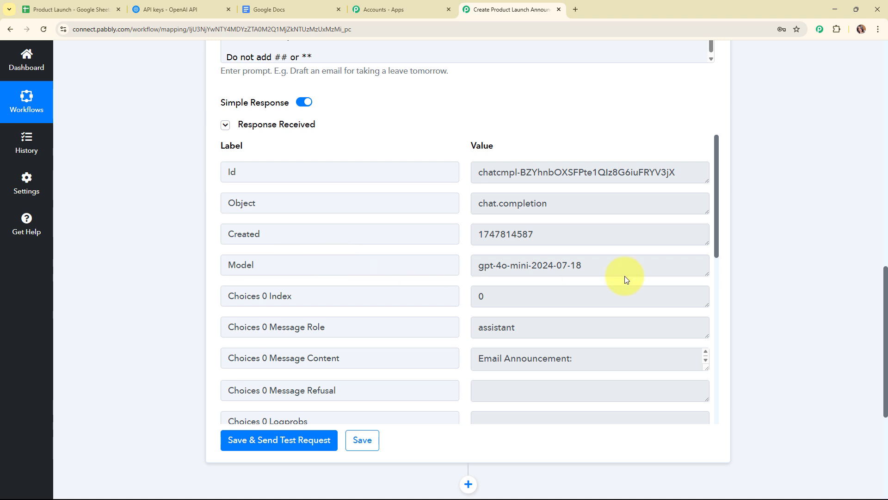
{"action": "scroll", "coordinate": [718, 188], "scroll_direction": "down", "scroll_amount": 3}
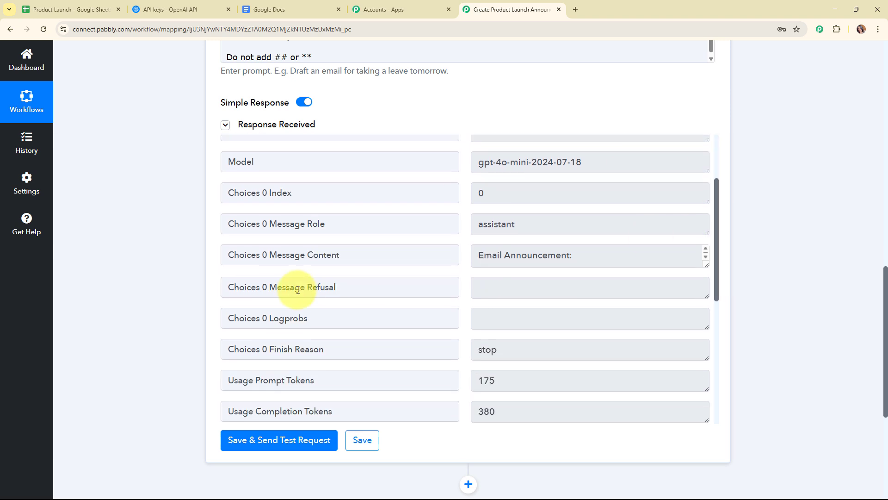
{"action": "left_click_drag", "start_coordinate": [708, 263], "coordinate": [708, 452]}
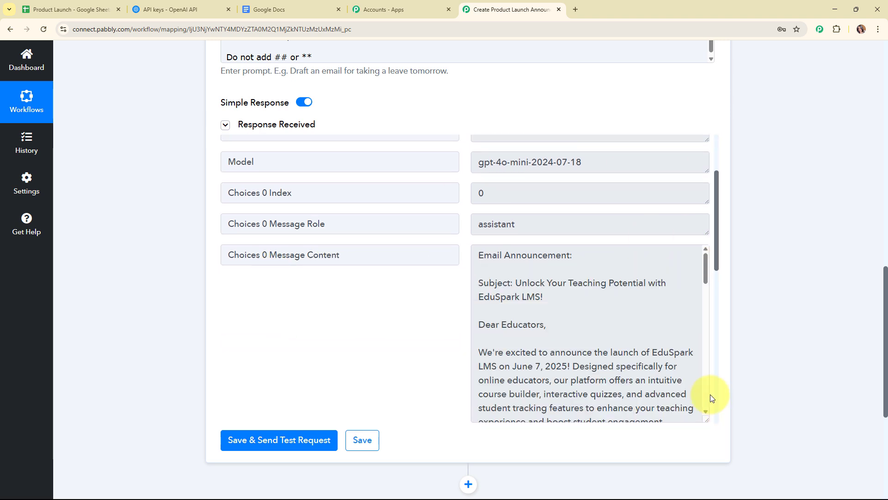
{"action": "scroll", "coordinate": [551, 292], "scroll_direction": "down", "scroll_amount": 10}
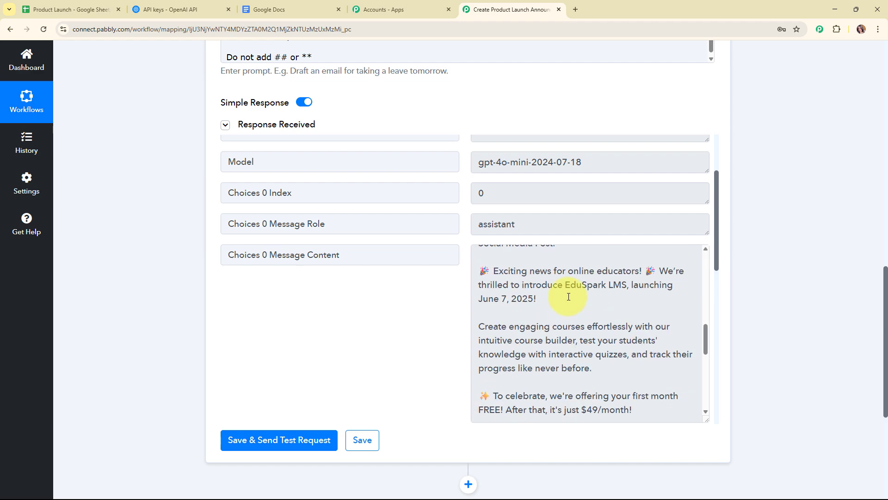
{"action": "scroll", "coordinate": [569, 296], "scroll_direction": "down", "scroll_amount": 5}
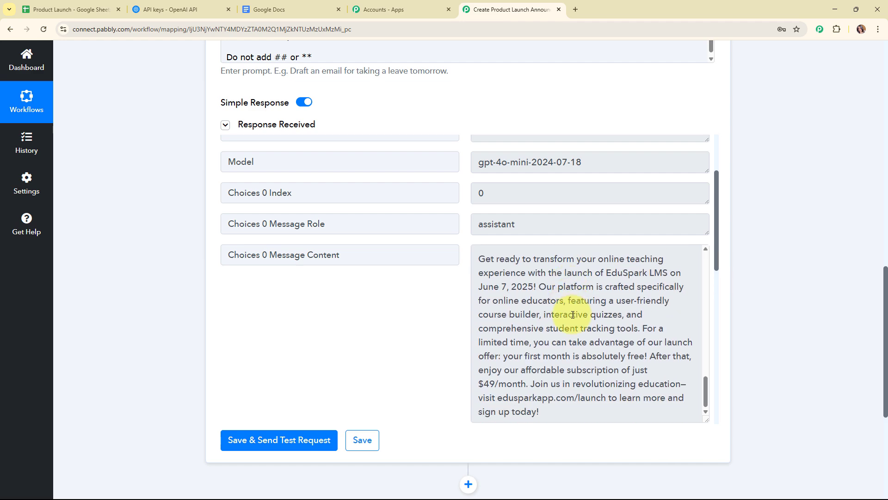
{"action": "scroll", "coordinate": [787, 335], "scroll_direction": "up", "scroll_amount": 12}
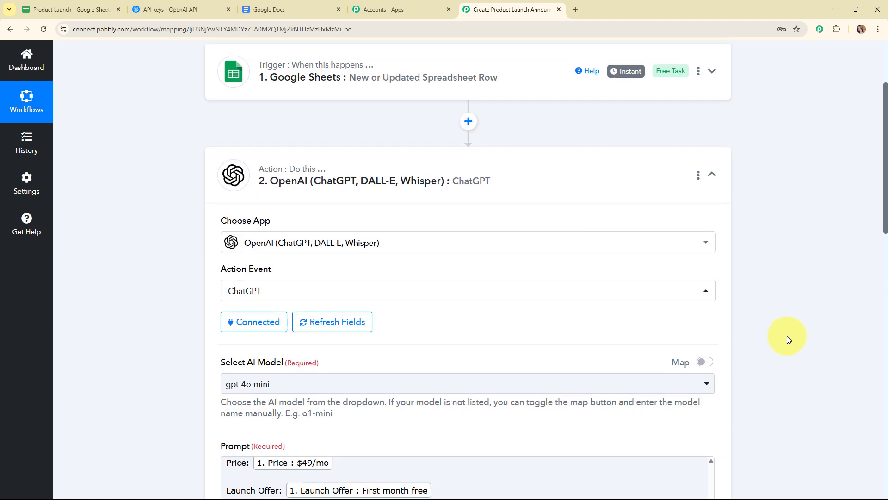
{"action": "left_click", "coordinate": [711, 175]}
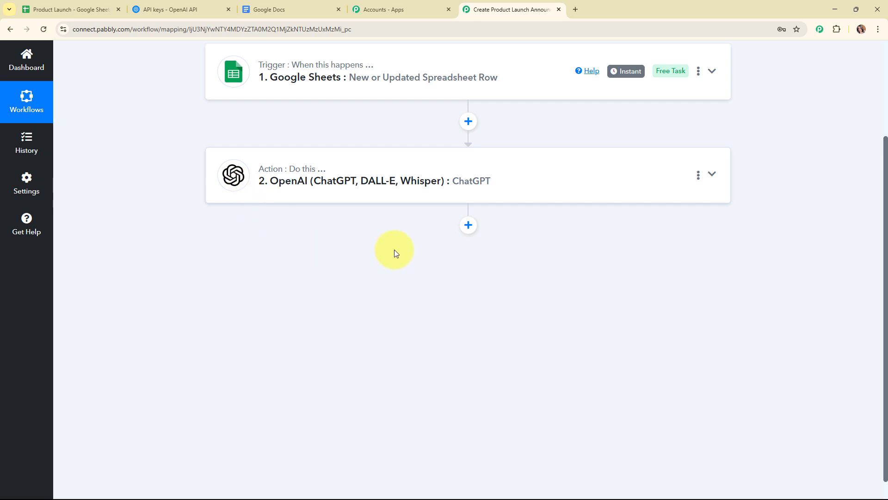
Add a Google Docs action after the ChatGPT step with the event Create a Blank Document
{"action": "left_click", "coordinate": [469, 227]}
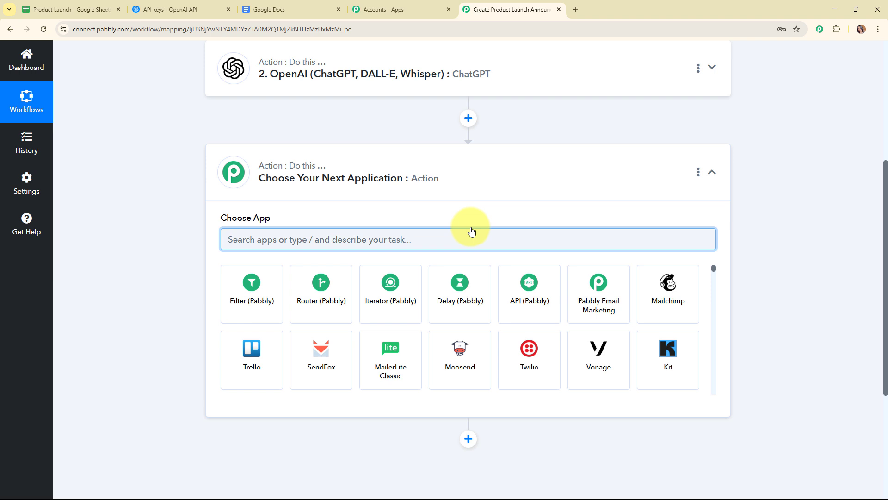
{"action": "type", "text": "do"}
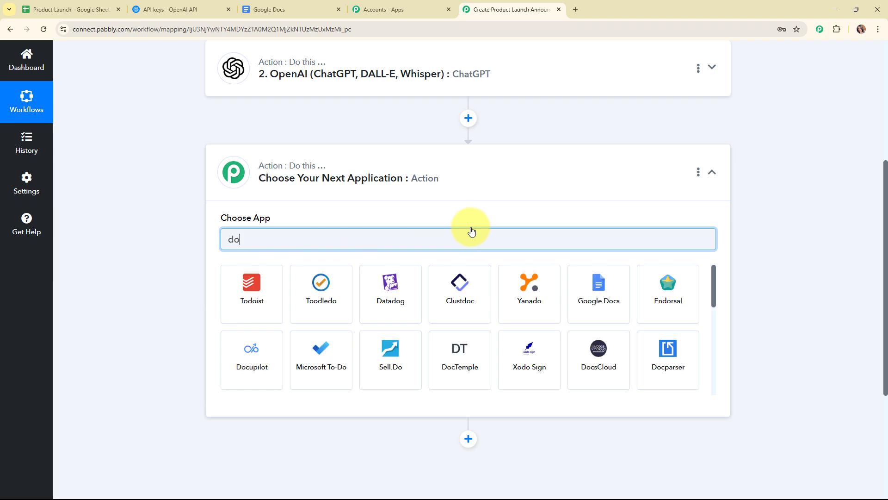
{"action": "left_click", "coordinate": [597, 283]}
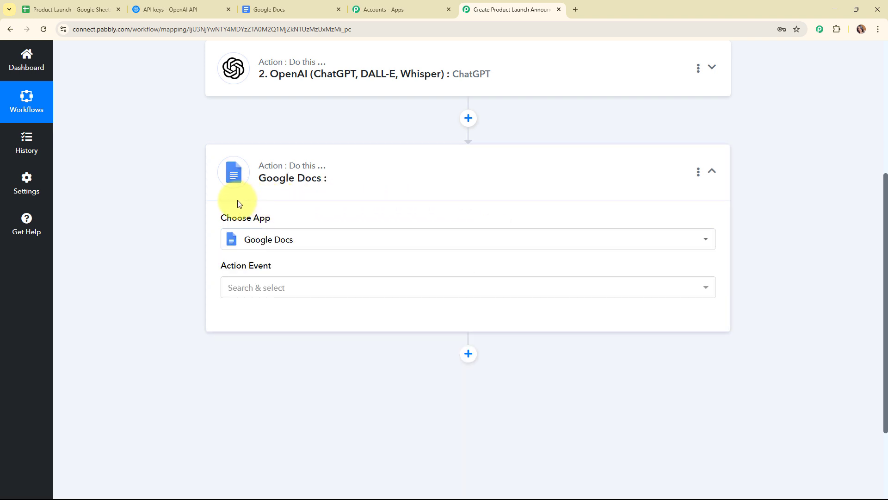
{"action": "scroll", "coordinate": [324, 204], "scroll_direction": "down", "scroll_amount": 2}
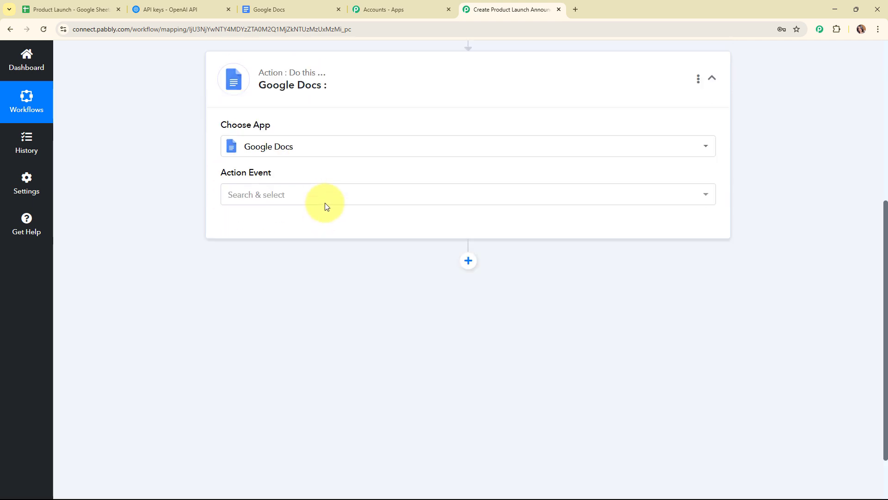
{"action": "left_click", "coordinate": [327, 204]}
{"action": "left_click", "coordinate": [284, 257]}
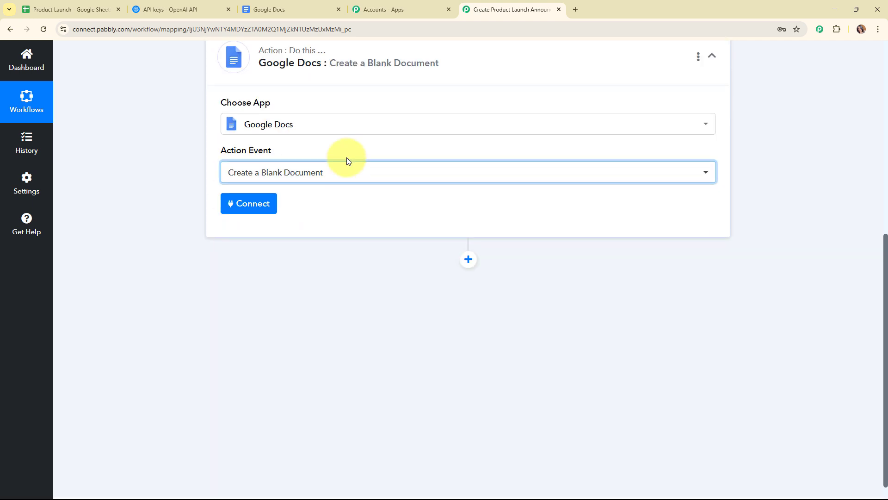
Connect the Google Docs action through a new connection, signing in with the Pabbly Google account and granting Drive access
{"action": "scroll", "coordinate": [348, 160], "scroll_direction": "up", "scroll_amount": 3}
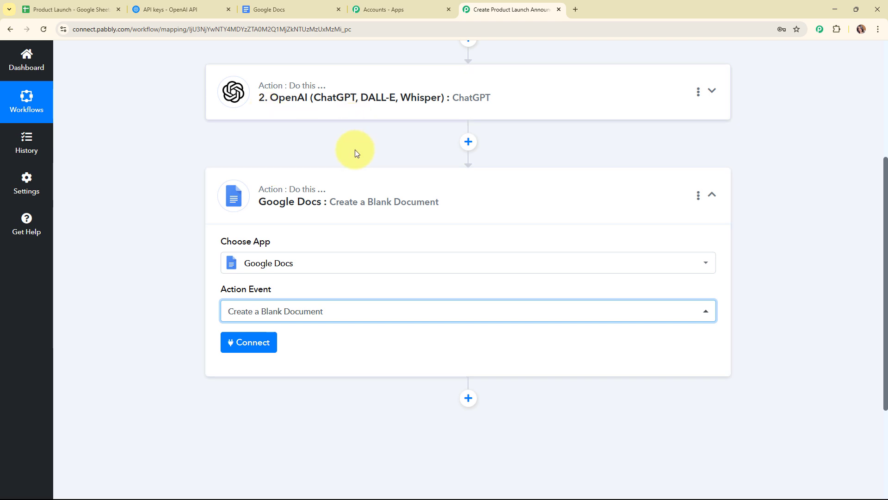
{"action": "scroll", "coordinate": [359, 186], "scroll_direction": "down", "scroll_amount": 2}
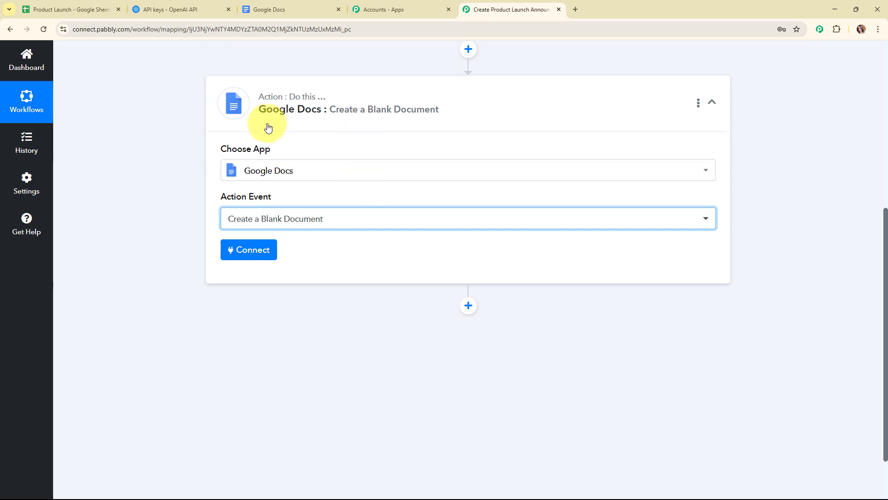
{"action": "scroll", "coordinate": [321, 127], "scroll_direction": "down", "scroll_amount": 1}
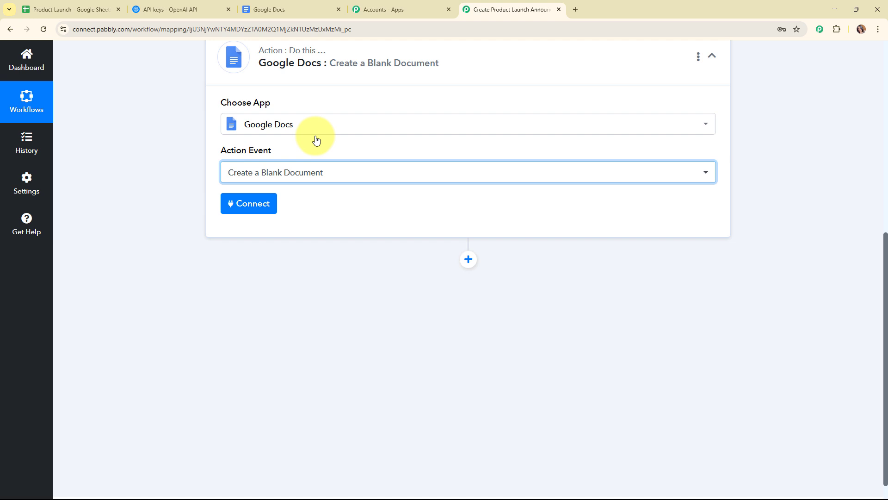
{"action": "left_click", "coordinate": [260, 199]}
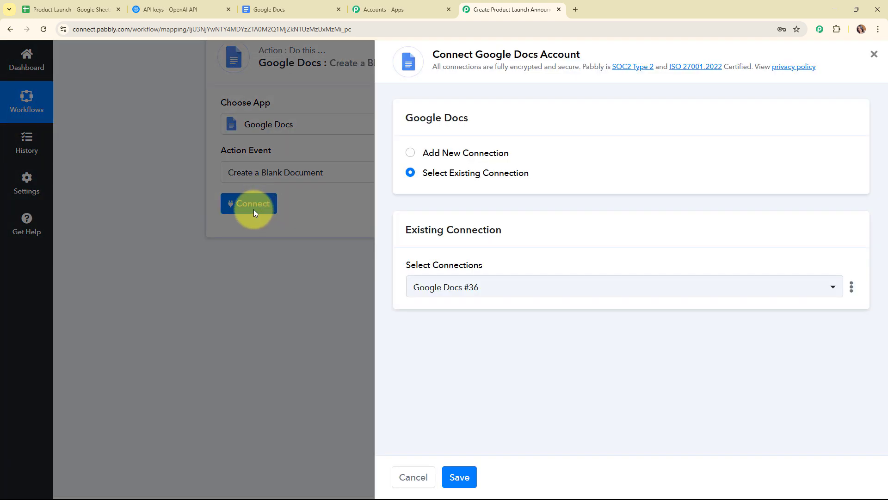
{"action": "left_click", "coordinate": [411, 154]}
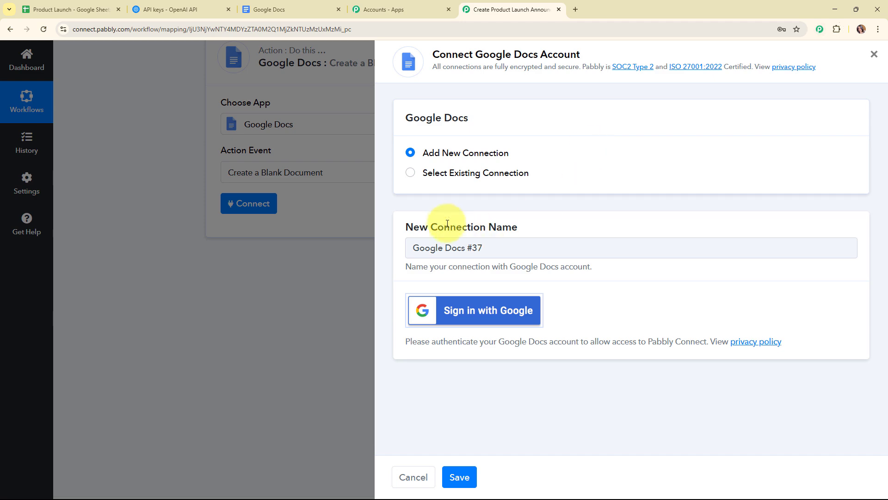
{"action": "left_click", "coordinate": [465, 310]}
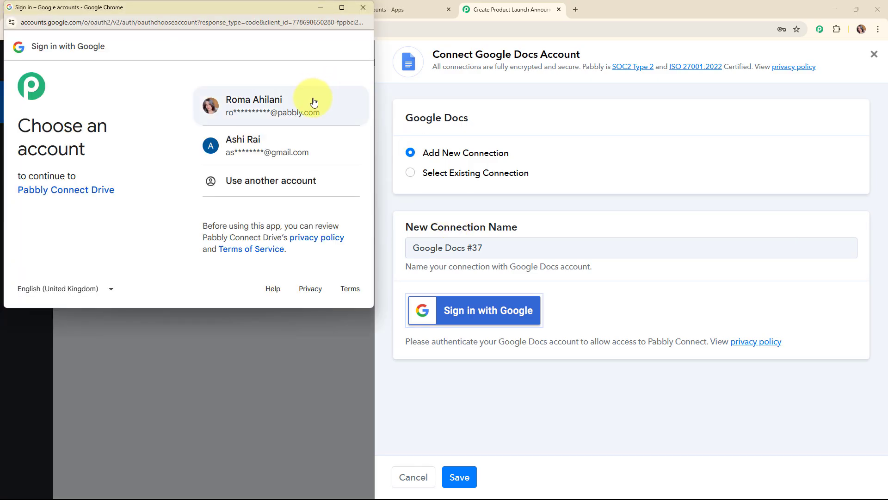
{"action": "left_click", "coordinate": [313, 103]}
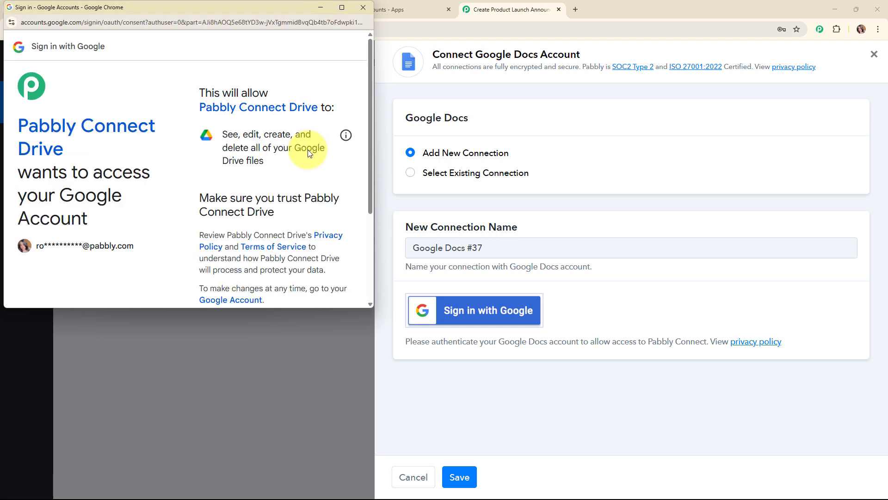
{"action": "scroll", "coordinate": [309, 153], "scroll_direction": "down", "scroll_amount": 3}
{"action": "left_click", "coordinate": [322, 246]}
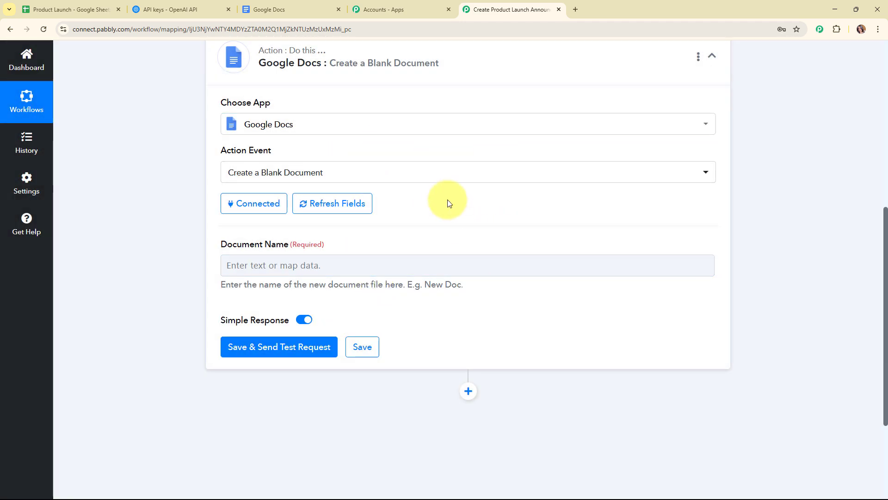
Map the Google Sheets Product Name value as the new document's name
{"action": "scroll", "coordinate": [448, 199], "scroll_direction": "down", "scroll_amount": 3}
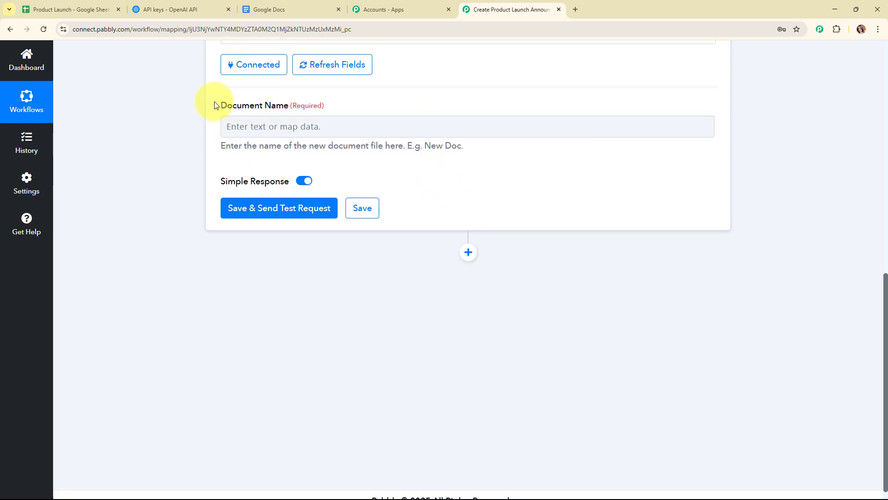
{"action": "left_click_drag", "start_coordinate": [215, 105], "coordinate": [444, 103]}
{"action": "scroll", "coordinate": [532, 169], "scroll_direction": "up", "scroll_amount": 2}
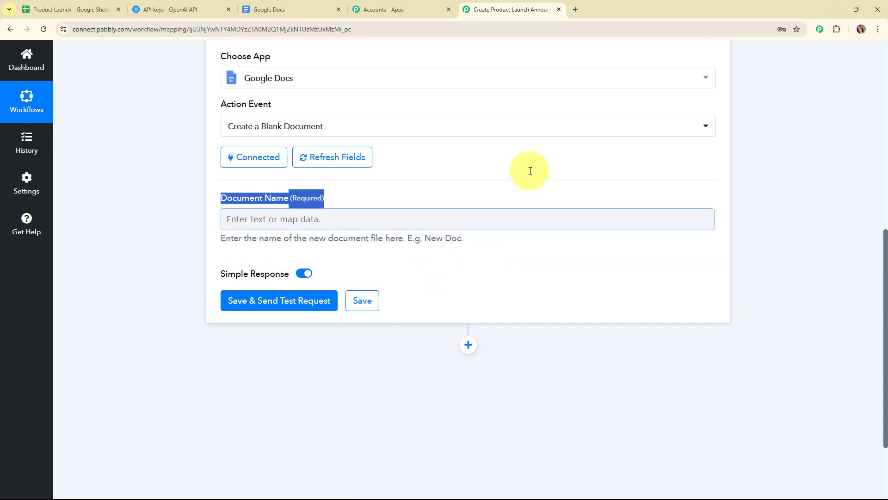
{"action": "left_click", "coordinate": [235, 219]}
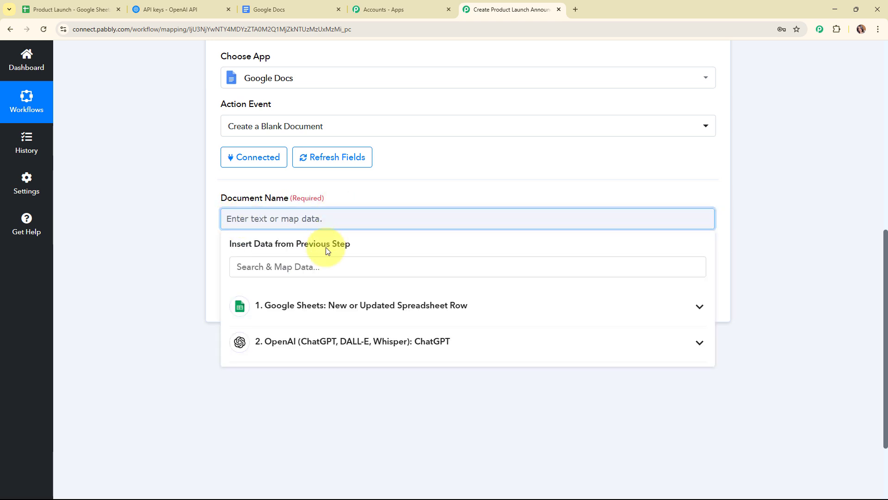
{"action": "left_click", "coordinate": [306, 305]}
{"action": "scroll", "coordinate": [722, 232], "scroll_direction": "down", "scroll_amount": 2}
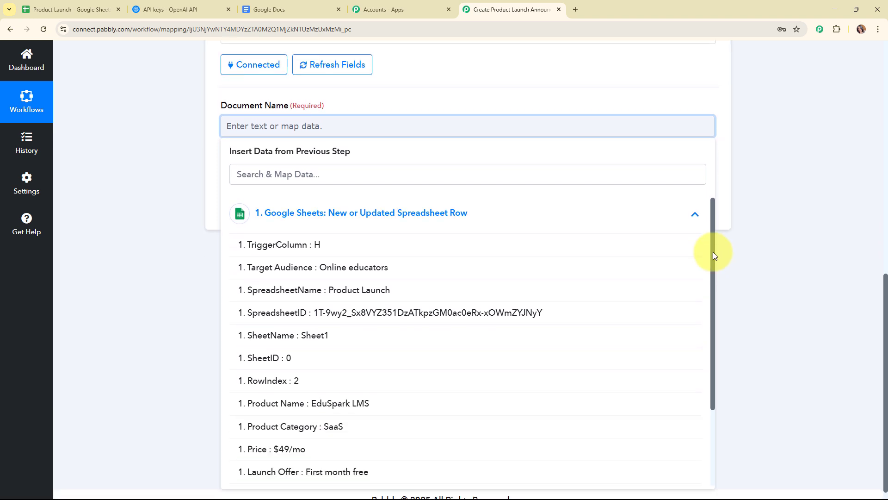
{"action": "scroll", "coordinate": [301, 323], "scroll_direction": "down", "scroll_amount": 1}
{"action": "scroll", "coordinate": [277, 326], "scroll_direction": "down", "scroll_amount": 2}
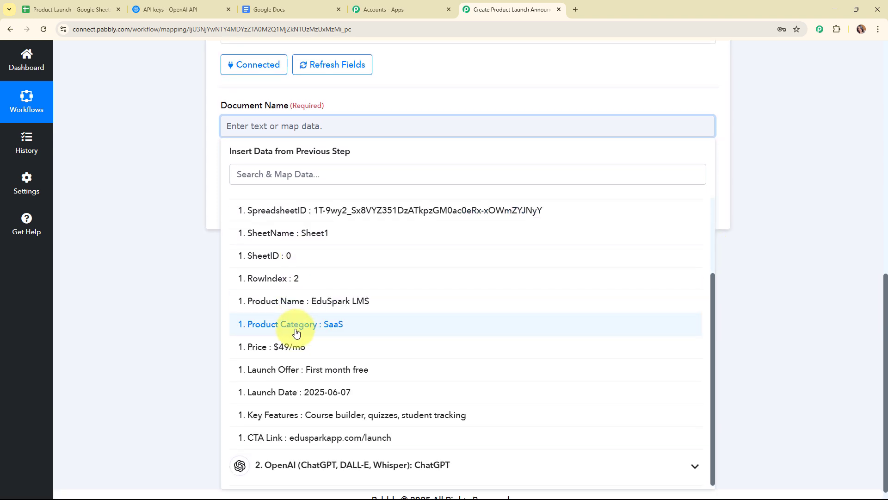
{"action": "left_click", "coordinate": [298, 301]}
Save and test the Create a Blank Document action, then collapse its step
{"action": "left_click", "coordinate": [267, 216]}
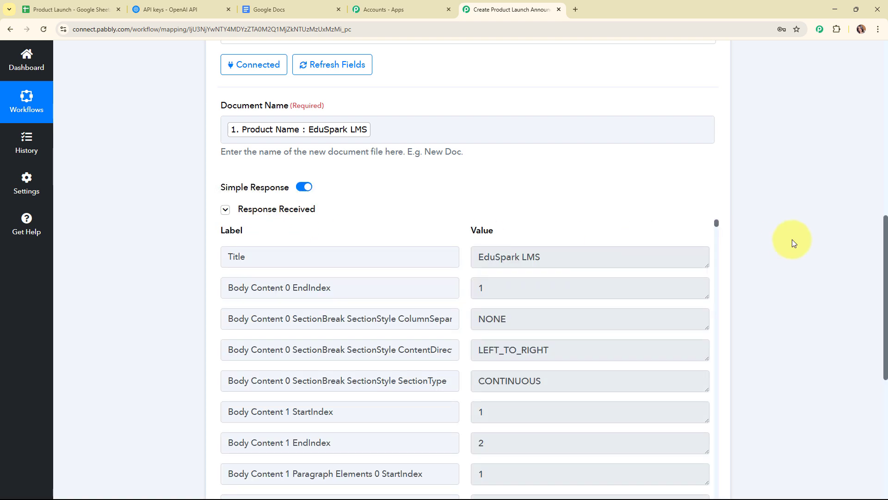
{"action": "scroll", "coordinate": [792, 240], "scroll_direction": "down", "scroll_amount": 5}
{"action": "scroll", "coordinate": [792, 240], "scroll_direction": "up", "scroll_amount": 4}
{"action": "scroll", "coordinate": [793, 240], "scroll_direction": "up", "scroll_amount": 7}
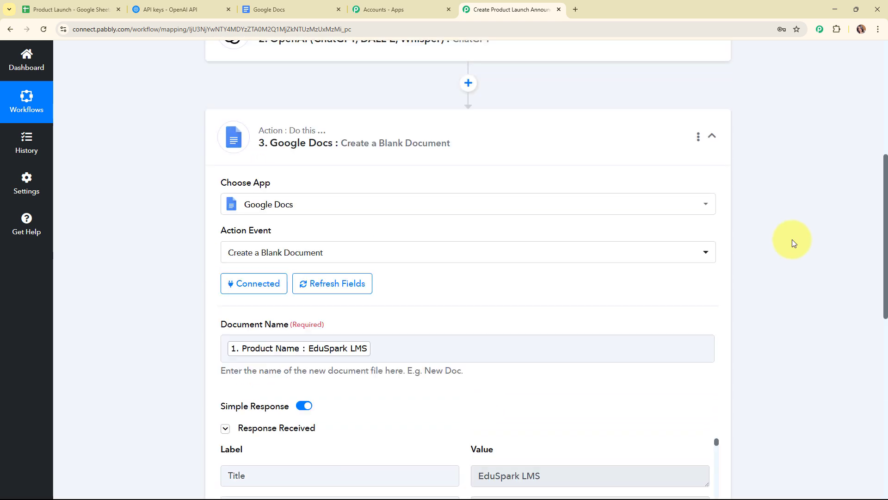
{"action": "left_click", "coordinate": [428, 218]}
{"action": "scroll", "coordinate": [406, 215], "scroll_direction": "up", "scroll_amount": 5}
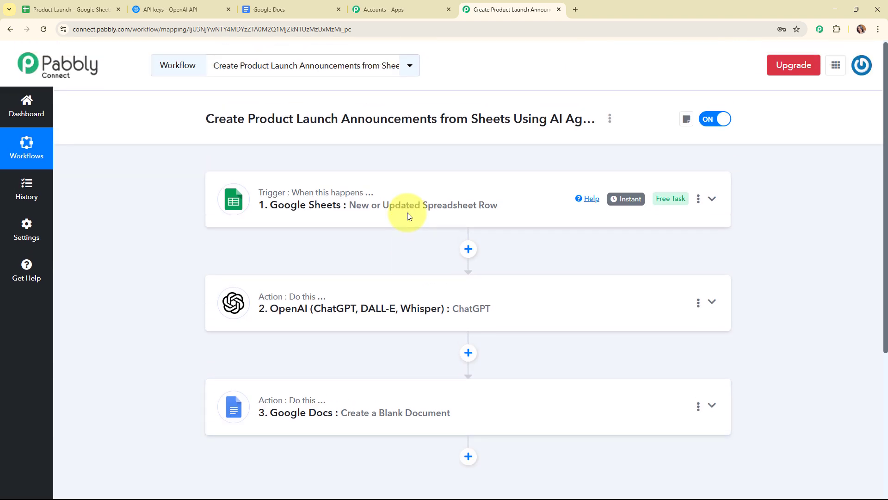
Switch to Google Docs and open the newly created EduSpark LMS document to check its contents
{"action": "left_click", "coordinate": [284, 6]}
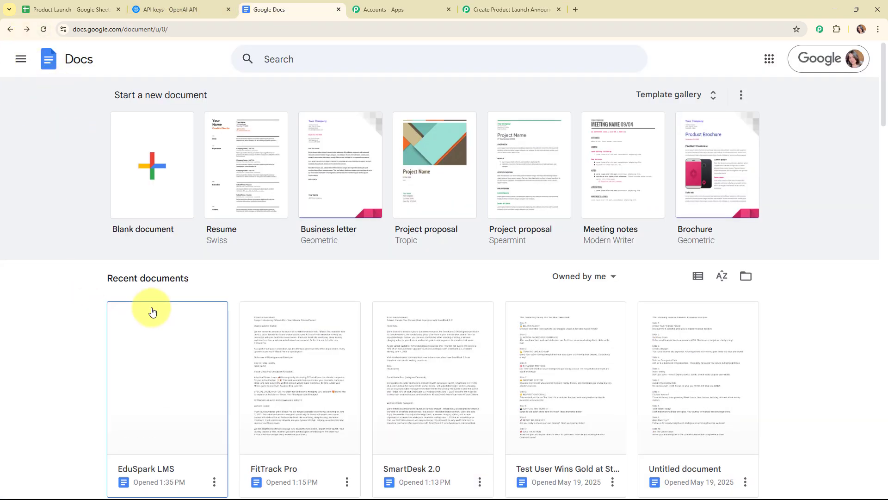
{"action": "scroll", "coordinate": [174, 256], "scroll_direction": "down", "scroll_amount": 3}
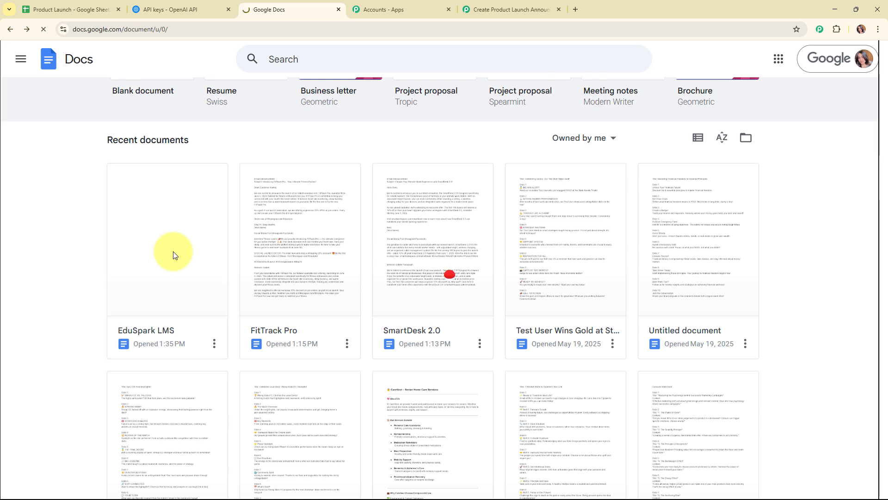
{"action": "left_click", "coordinate": [173, 251]}
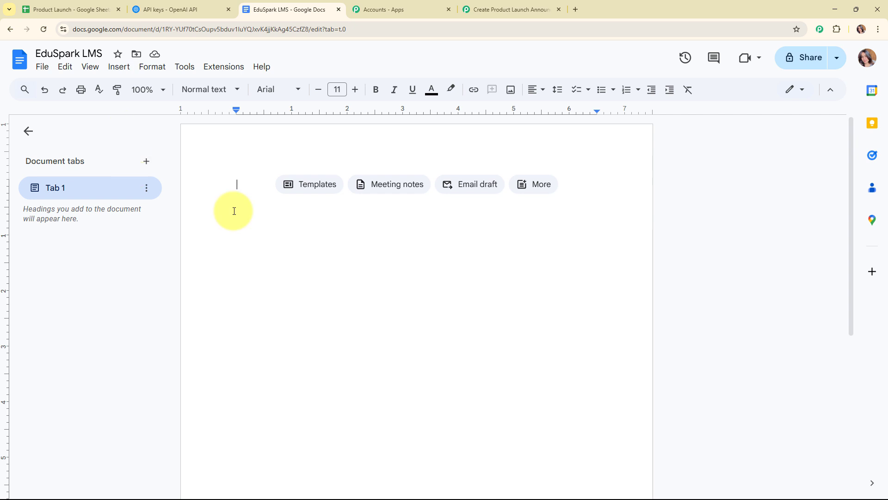
Return to Pabbly Connect and add a Google Docs action, Append a Paragraph to a Document, using the existing Google Docs #37 connection
{"action": "left_click", "coordinate": [476, 9]}
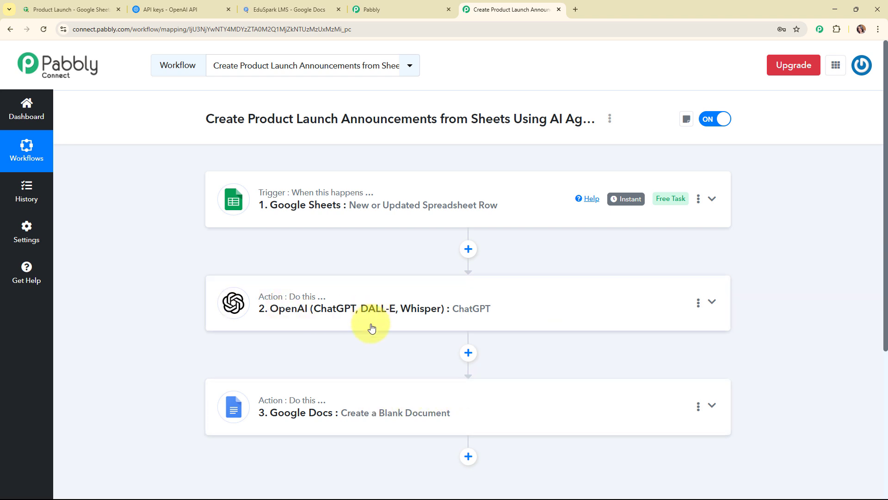
{"action": "scroll", "coordinate": [371, 328], "scroll_direction": "down", "scroll_amount": 1}
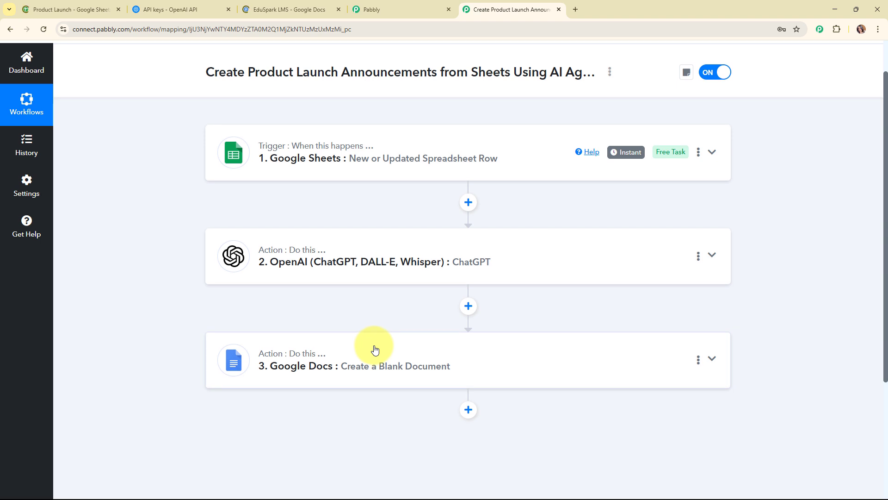
{"action": "scroll", "coordinate": [461, 333], "scroll_direction": "down", "scroll_amount": 2}
{"action": "left_click", "coordinate": [468, 317]}
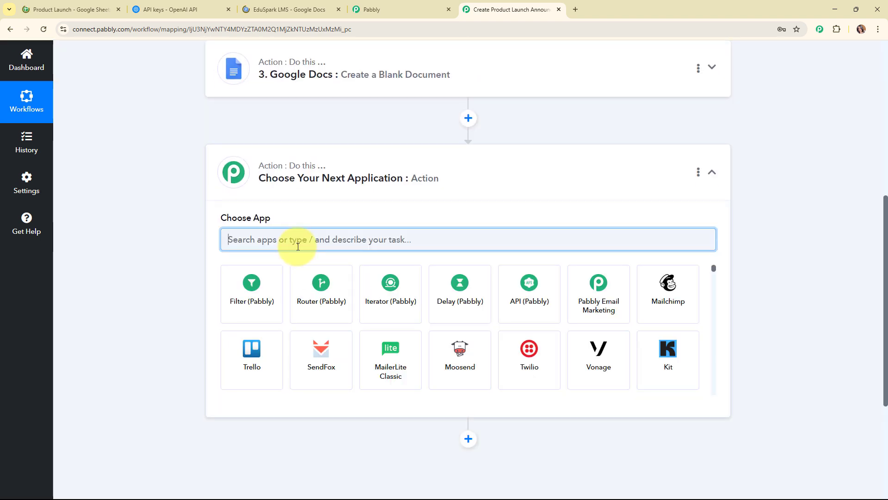
{"action": "type", "text": "doc"}
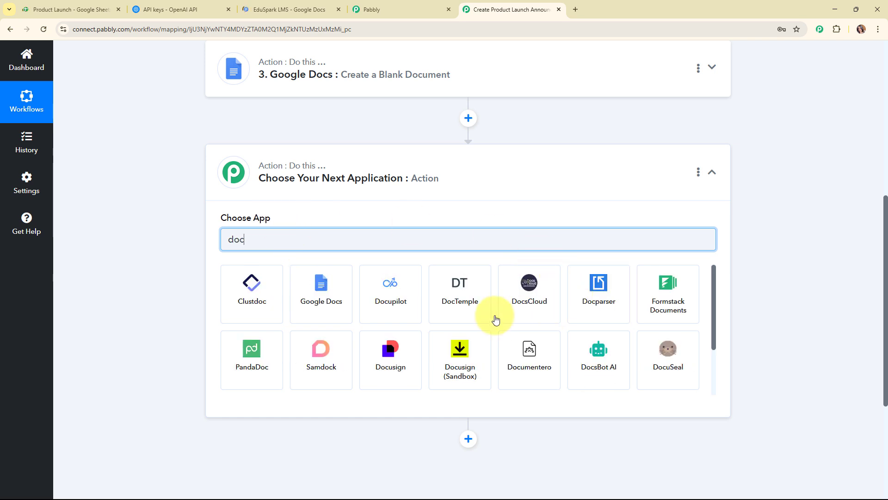
{"action": "left_click", "coordinate": [320, 299]}
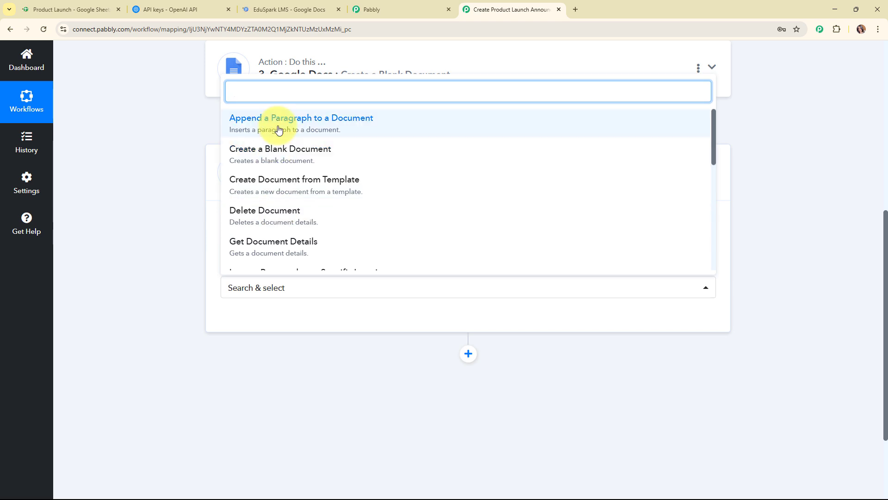
{"action": "left_click", "coordinate": [279, 129]}
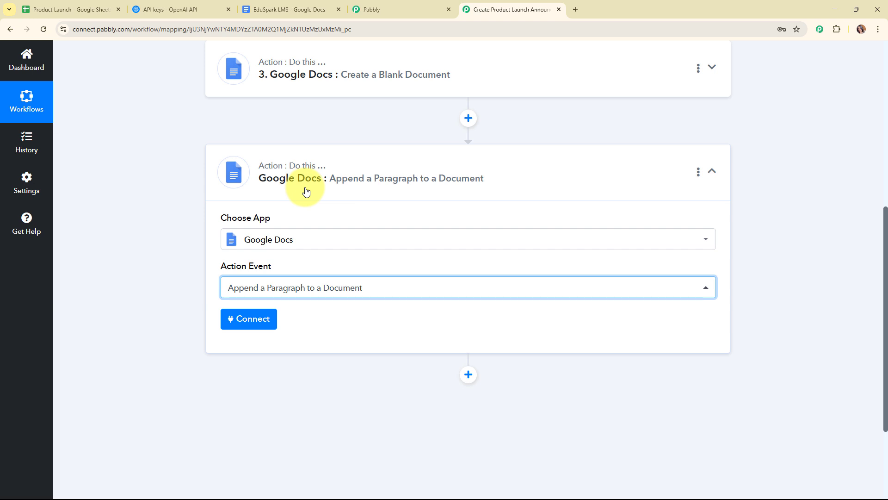
{"action": "left_click", "coordinate": [248, 321]}
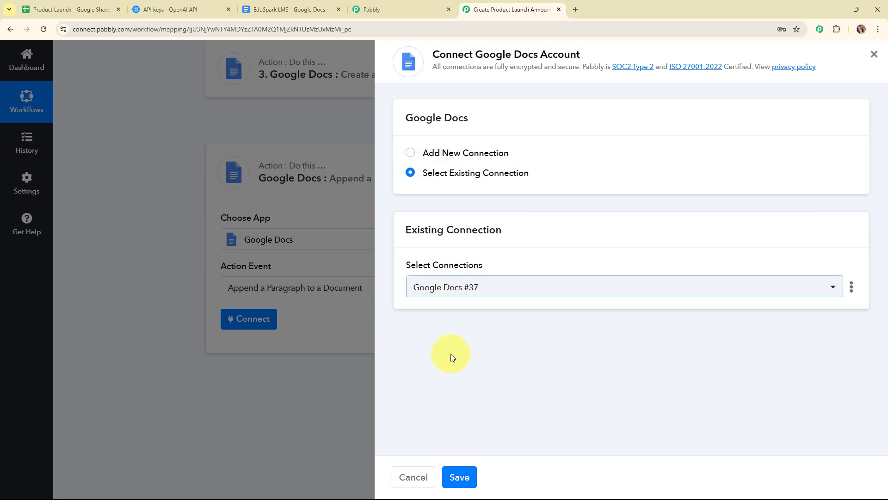
{"action": "left_click", "coordinate": [460, 477]}
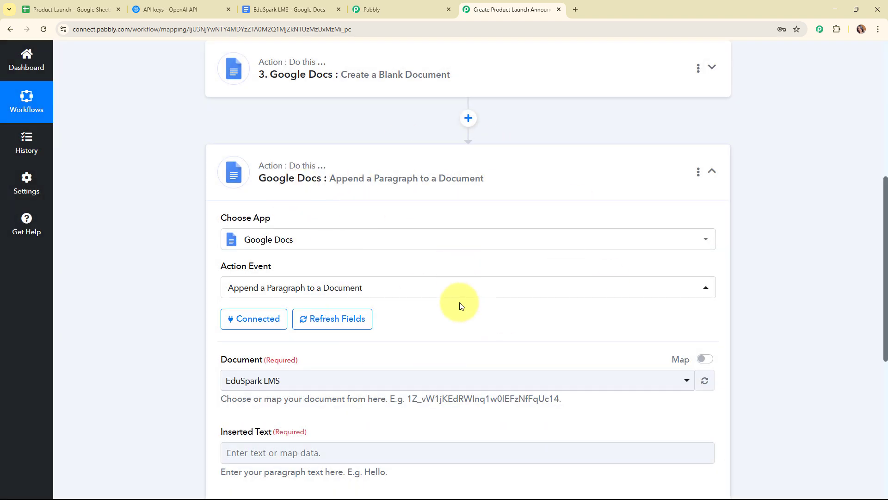
Enable mapping for the append action's Document field and clear its preset document ID
{"action": "scroll", "coordinate": [460, 302], "scroll_direction": "down", "scroll_amount": 5}
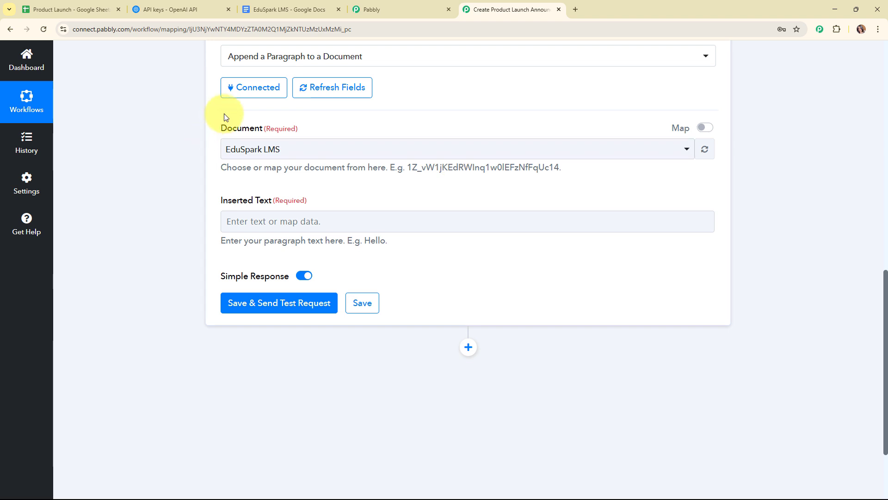
{"action": "left_click_drag", "start_coordinate": [217, 123], "coordinate": [361, 124]}
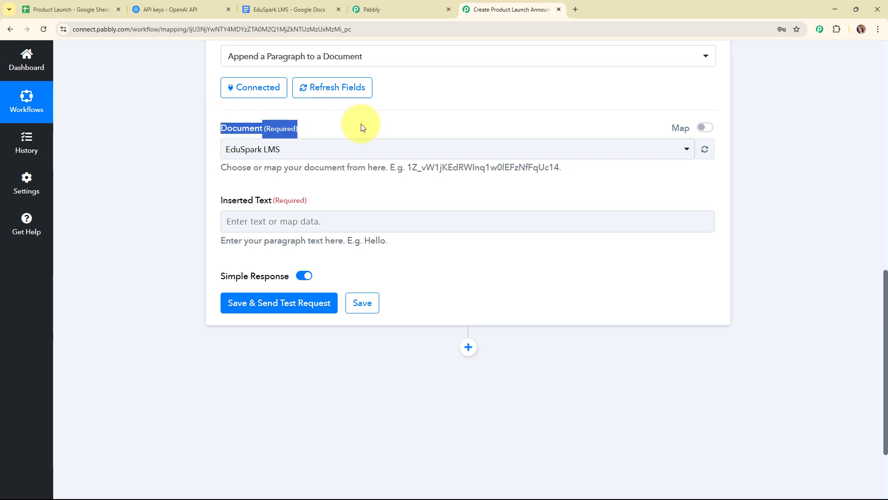
{"action": "left_click", "coordinate": [369, 186]}
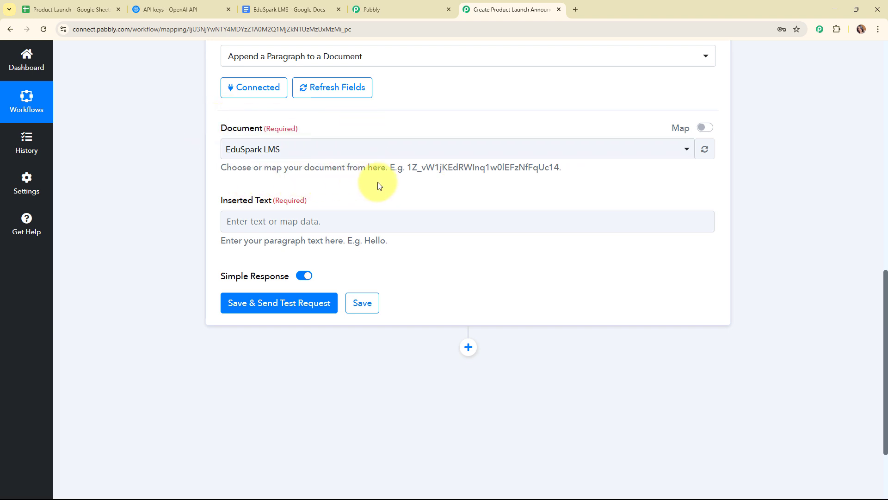
{"action": "left_click", "coordinate": [549, 153]}
{"action": "left_click", "coordinate": [549, 154]}
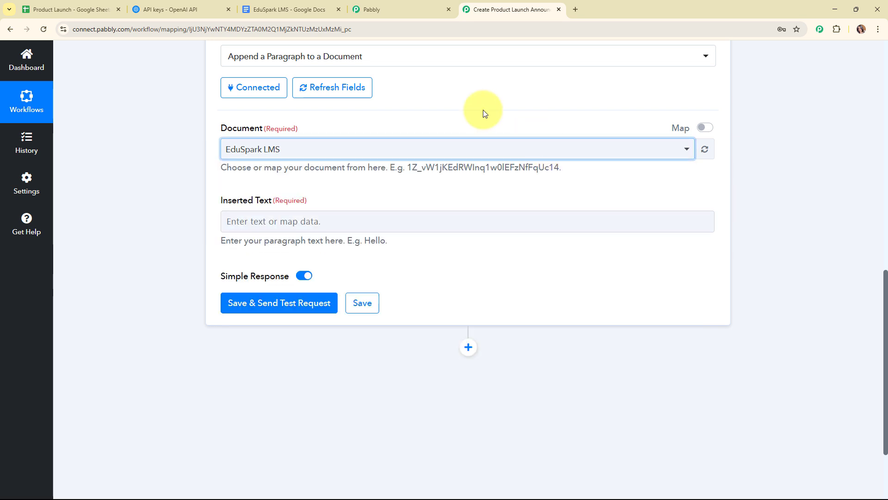
{"action": "left_click", "coordinate": [712, 129]}
{"action": "left_click_drag", "start_coordinate": [471, 154], "coordinate": [154, 151]}
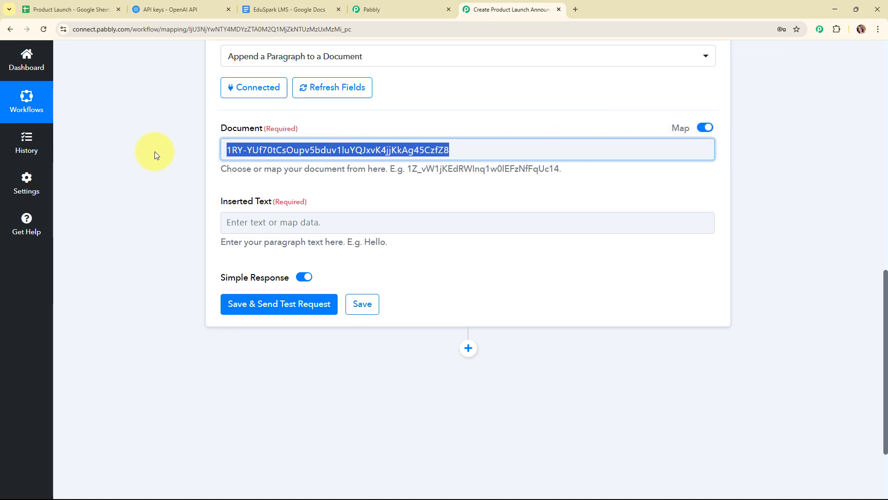
{"action": "key", "text": "BackSpace"}
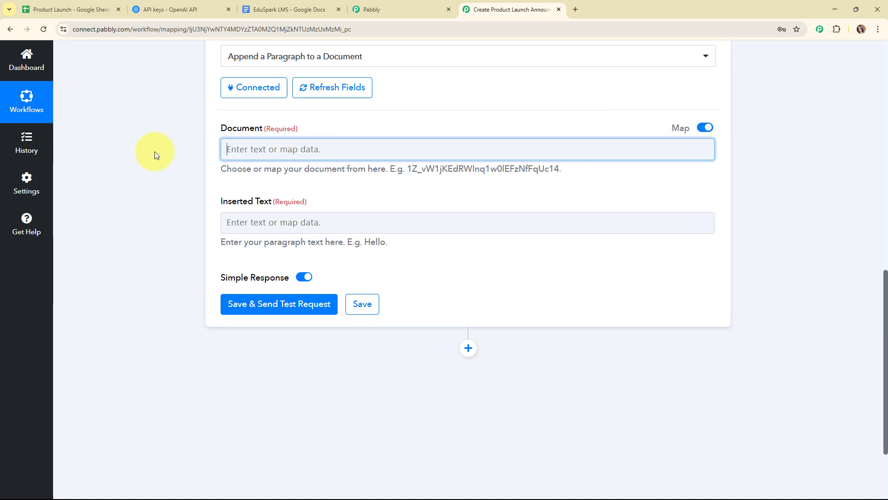
Map the DocumentId from the Create a Blank Document step into the Document field
{"action": "left_click", "coordinate": [307, 93]}
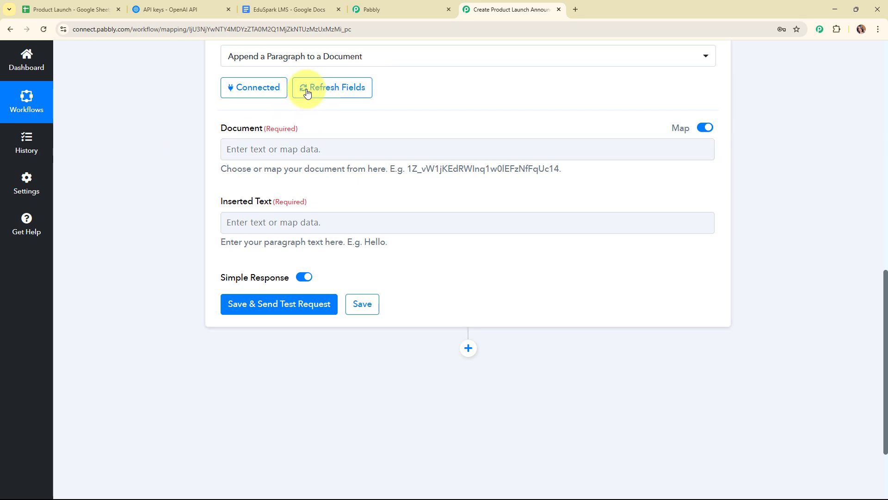
{"action": "left_click", "coordinate": [274, 148]}
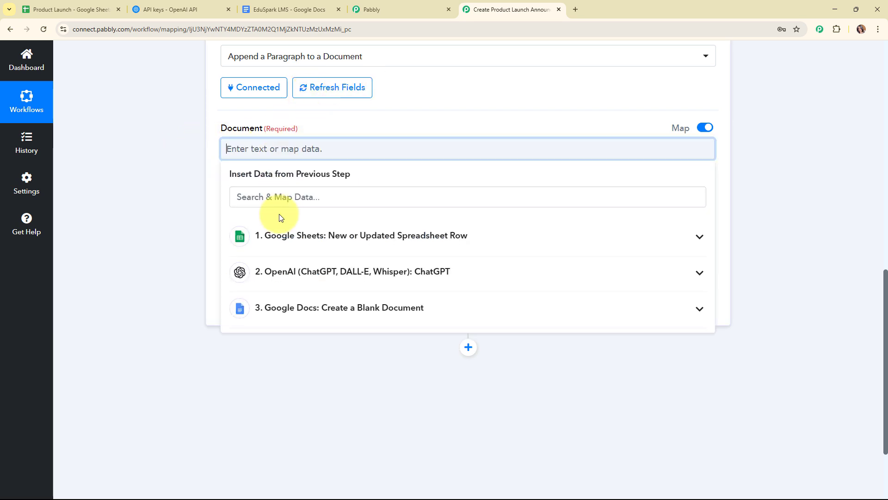
{"action": "left_click", "coordinate": [278, 201]}
{"action": "type", "text": "d"}
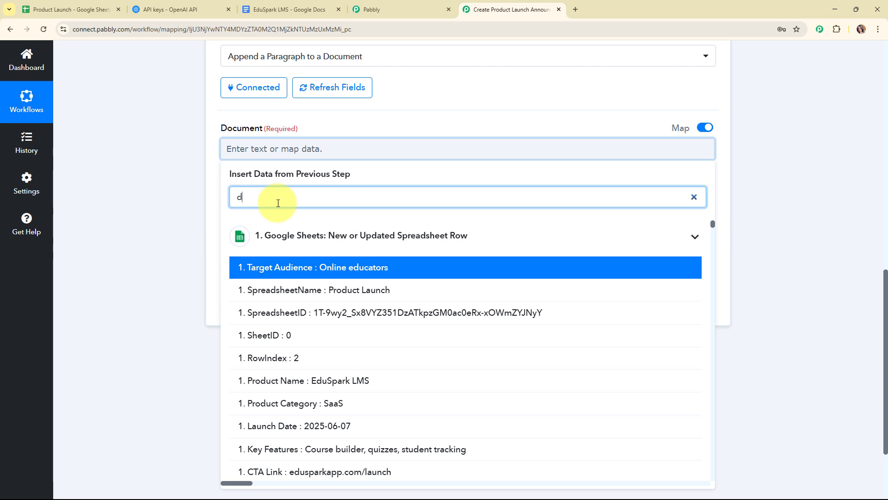
{"action": "type", "text": "ocum"}
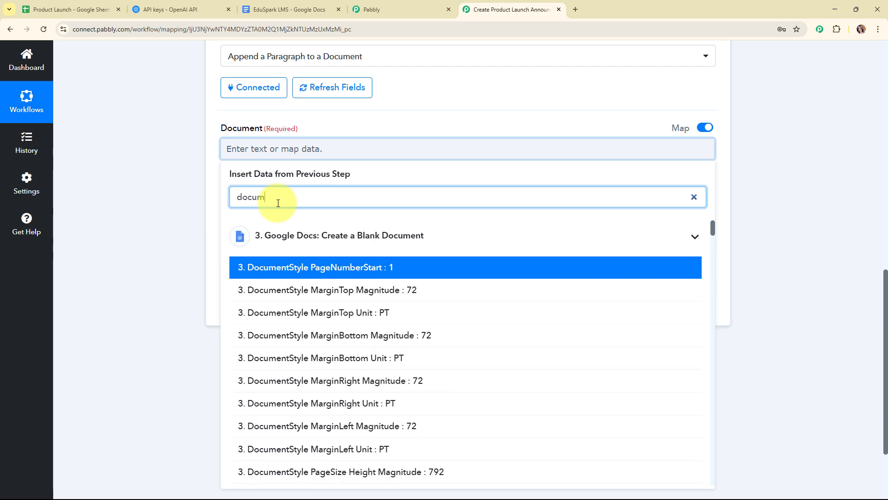
{"action": "type", "text": "entid"}
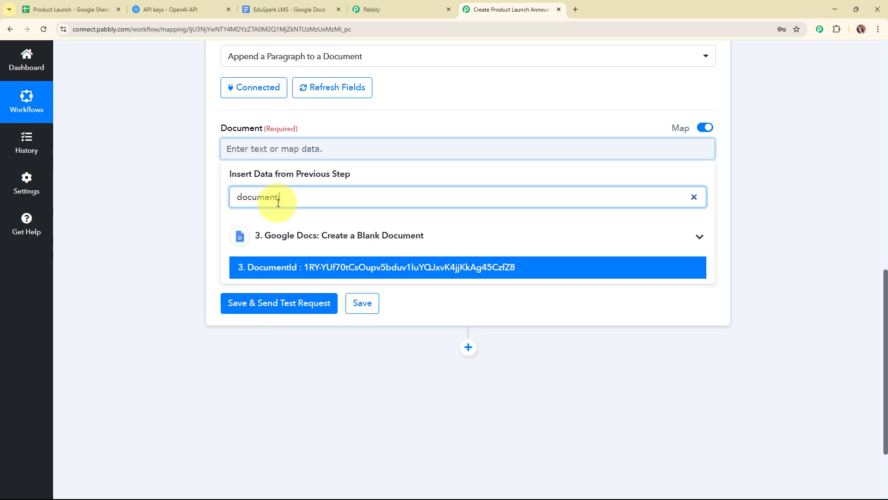
{"action": "left_click", "coordinate": [317, 266]}
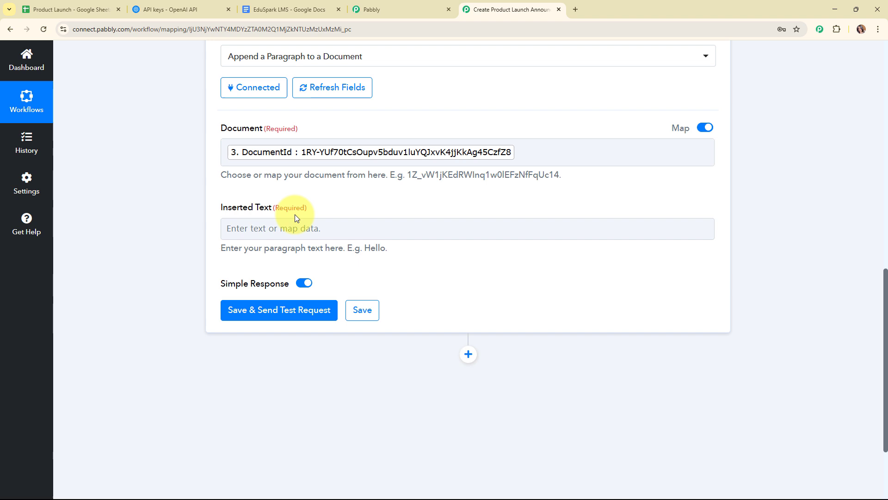
Map ChatGPT's Choices 0 Message Content value as the Inserted Text of the appended paragraph
{"action": "left_click", "coordinate": [307, 230]}
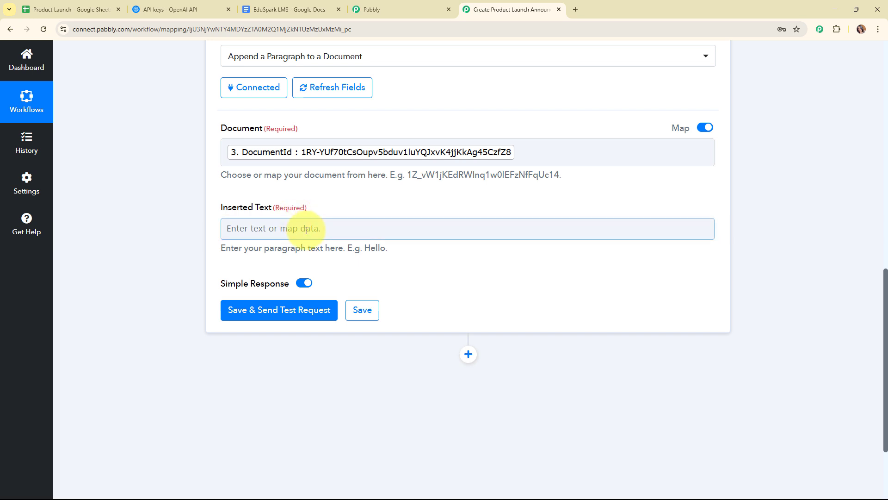
{"action": "left_click", "coordinate": [306, 230]}
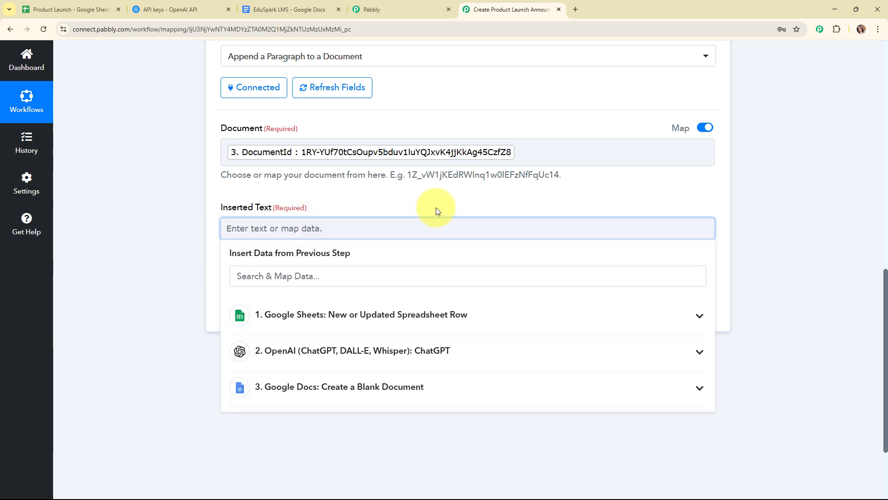
{"action": "scroll", "coordinate": [434, 208], "scroll_direction": "down", "scroll_amount": 2}
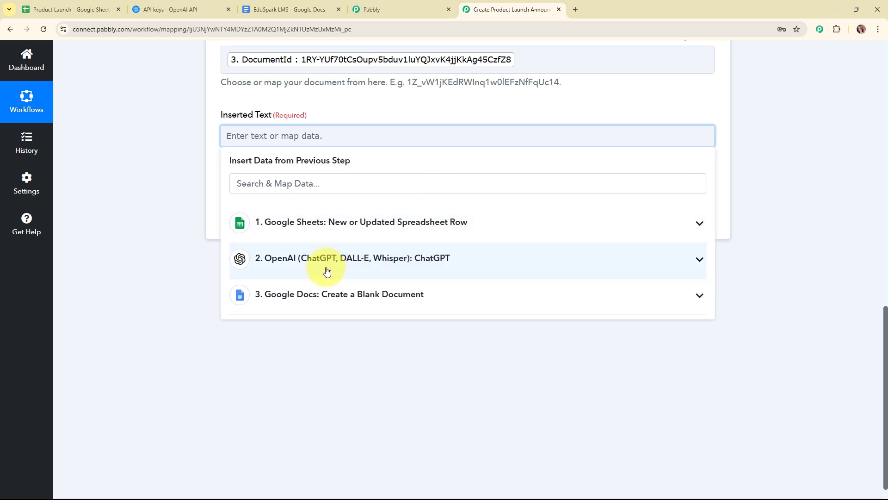
{"action": "left_click", "coordinate": [327, 271]}
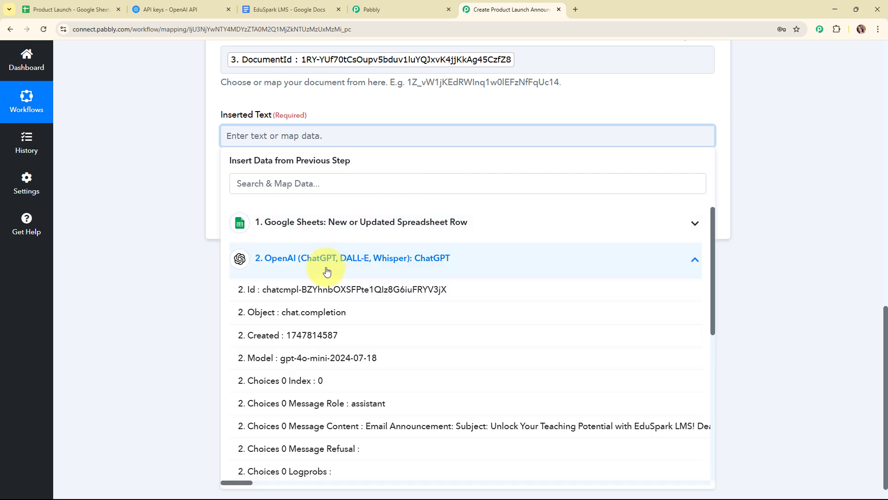
{"action": "left_click", "coordinate": [429, 426]}
{"action": "left_click", "coordinate": [171, 232]}
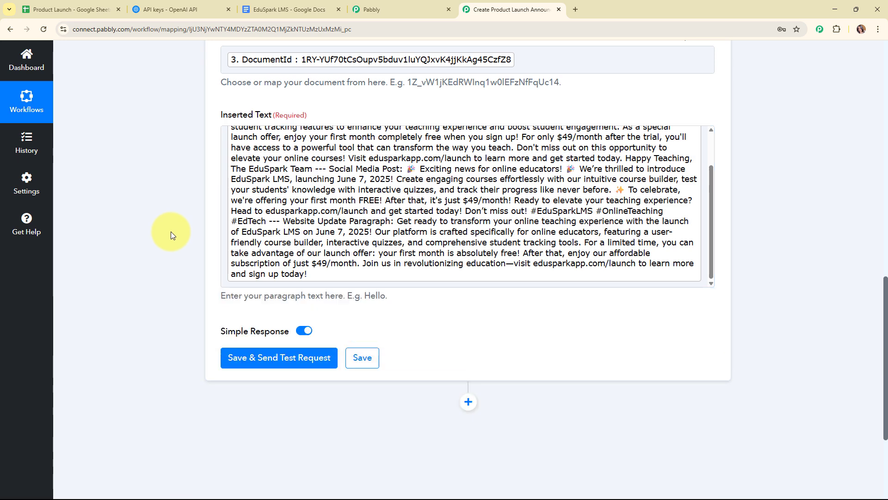
Save and test the Append a Paragraph to a Document action, then collapse its step
{"action": "scroll", "coordinate": [494, 305], "scroll_direction": "down", "scroll_amount": 2}
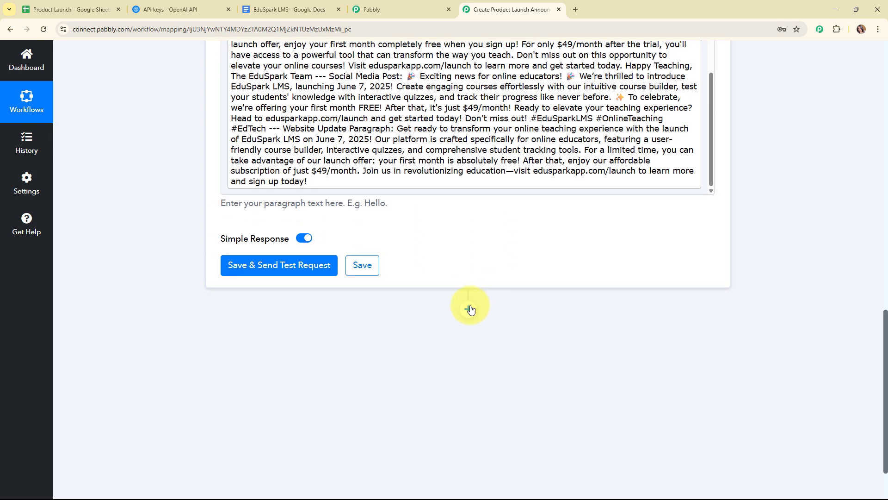
{"action": "left_click", "coordinate": [288, 276]}
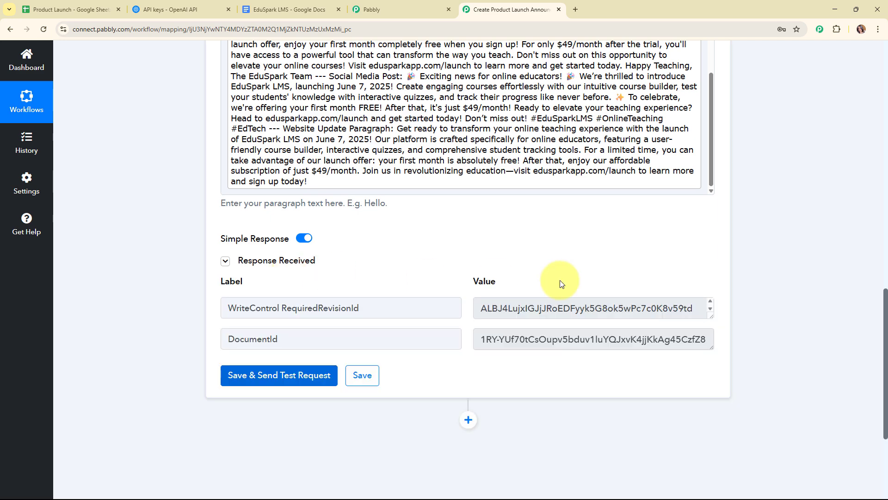
{"action": "scroll", "coordinate": [709, 281], "scroll_direction": "down", "scroll_amount": 2}
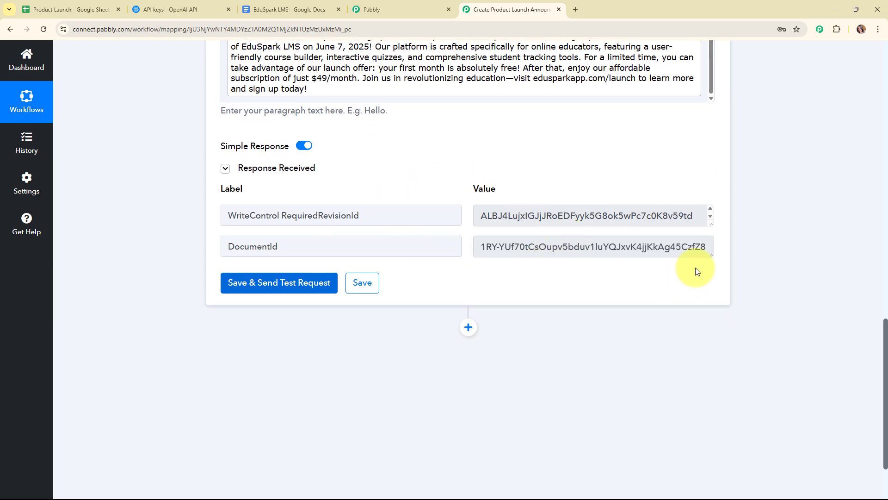
{"action": "scroll", "coordinate": [756, 288], "scroll_direction": "up", "scroll_amount": 9}
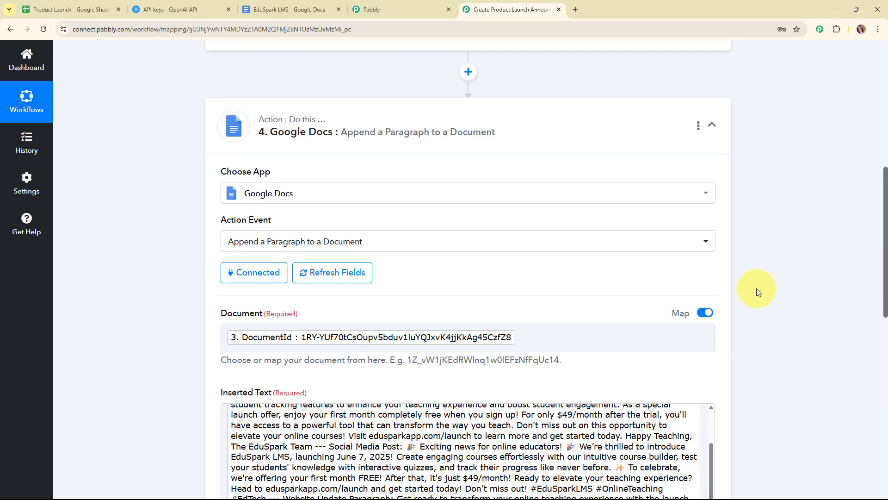
{"action": "scroll", "coordinate": [756, 288], "scroll_direction": "up", "scroll_amount": 3}
{"action": "left_click", "coordinate": [712, 263]}
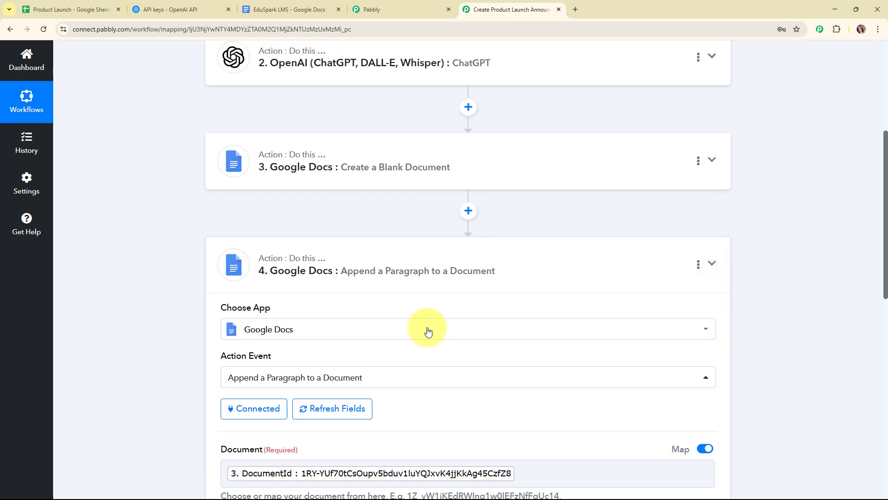
{"action": "scroll", "coordinate": [387, 333], "scroll_direction": "up", "scroll_amount": 3}
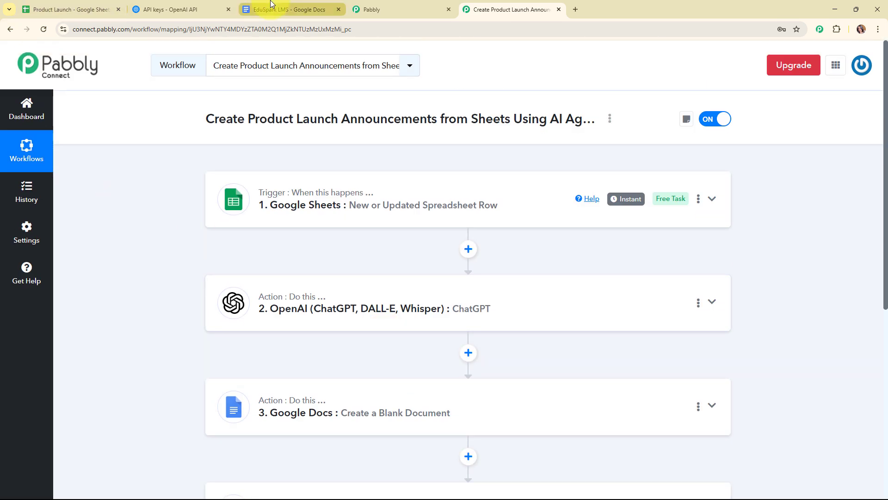
Switch to the EduSpark LMS document in Google Docs and review the email, social media and website announcement text
{"action": "left_click", "coordinate": [287, 9]}
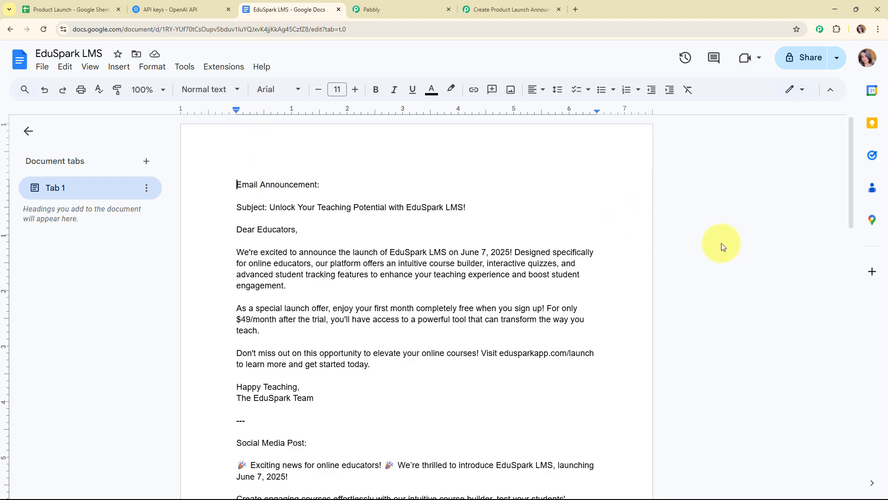
{"action": "scroll", "coordinate": [723, 246], "scroll_direction": "down", "scroll_amount": 6}
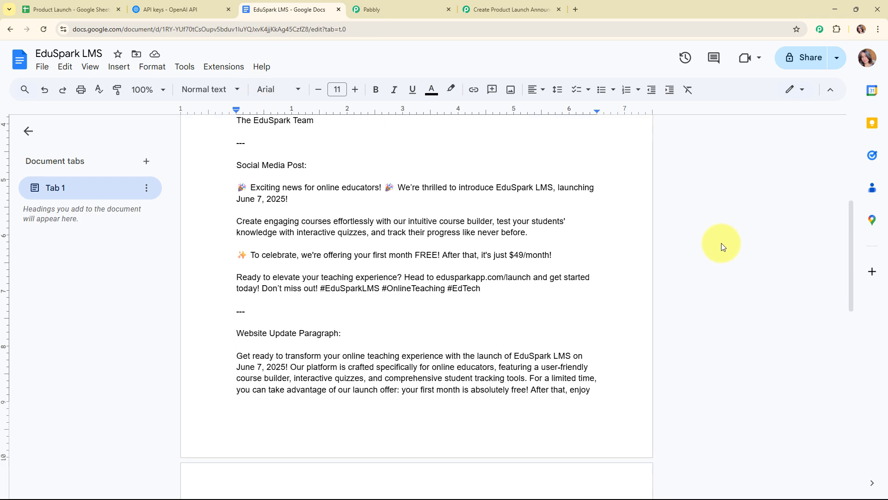
{"action": "scroll", "coordinate": [721, 243], "scroll_direction": "down", "scroll_amount": 3}
{"action": "scroll", "coordinate": [721, 243], "scroll_direction": "up", "scroll_amount": 6}
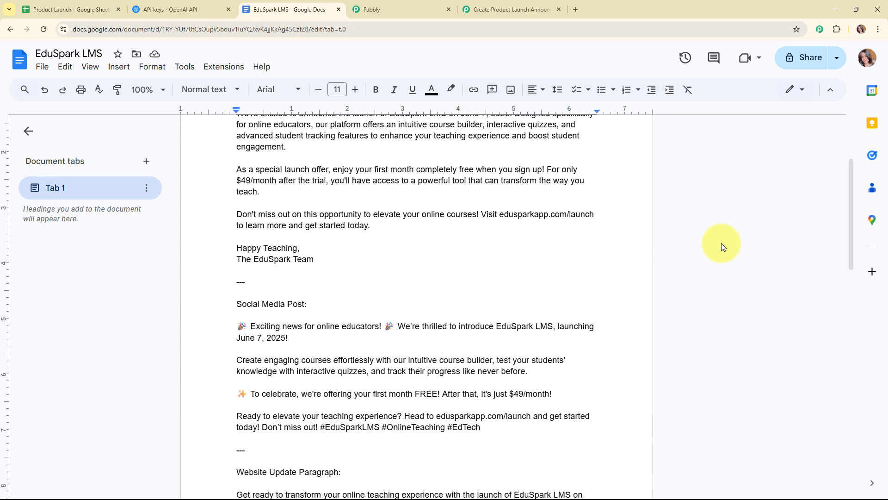
{"action": "scroll", "coordinate": [721, 243], "scroll_direction": "up", "scroll_amount": 3}
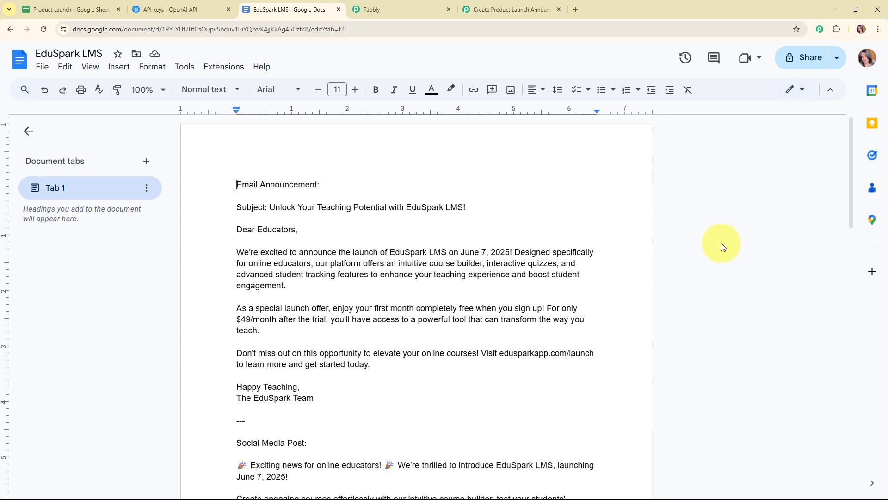
Return to the Pabbly Connect workflow and review its Google Sheets trigger, the ChatGPT action and both Google Docs actions
{"action": "left_click", "coordinate": [491, 4]}
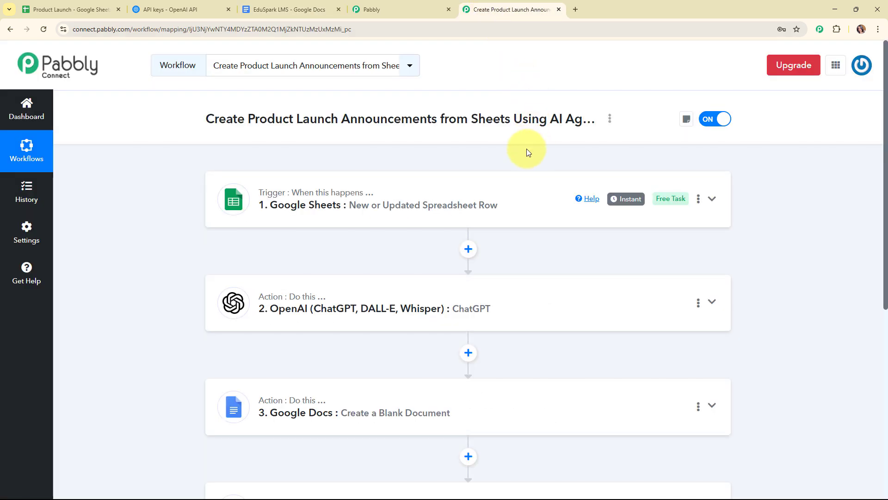
{"action": "scroll", "coordinate": [527, 148], "scroll_direction": "down", "scroll_amount": 2}
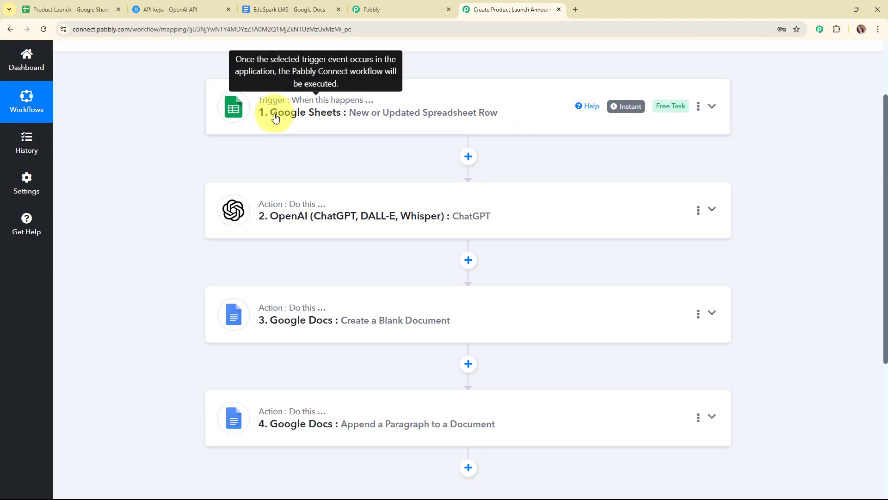
{"action": "scroll", "coordinate": [324, 121], "scroll_direction": "down", "scroll_amount": 1}
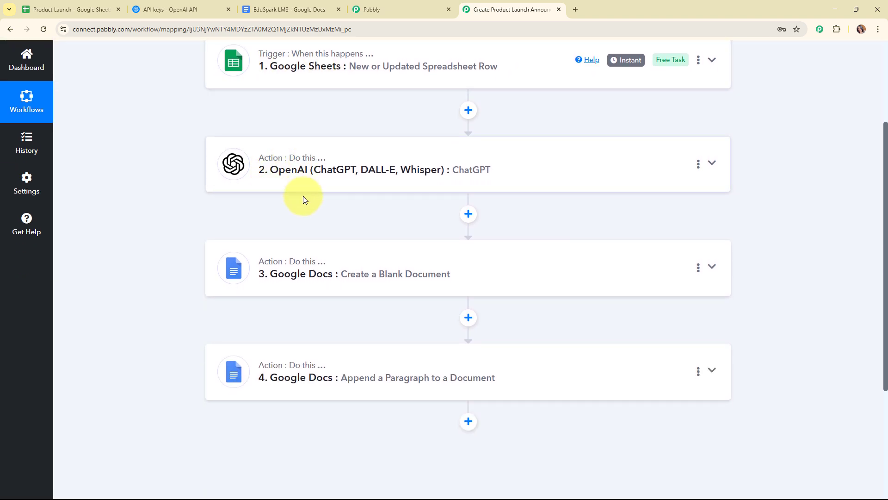
{"action": "scroll", "coordinate": [308, 331], "scroll_direction": "up", "scroll_amount": 1}
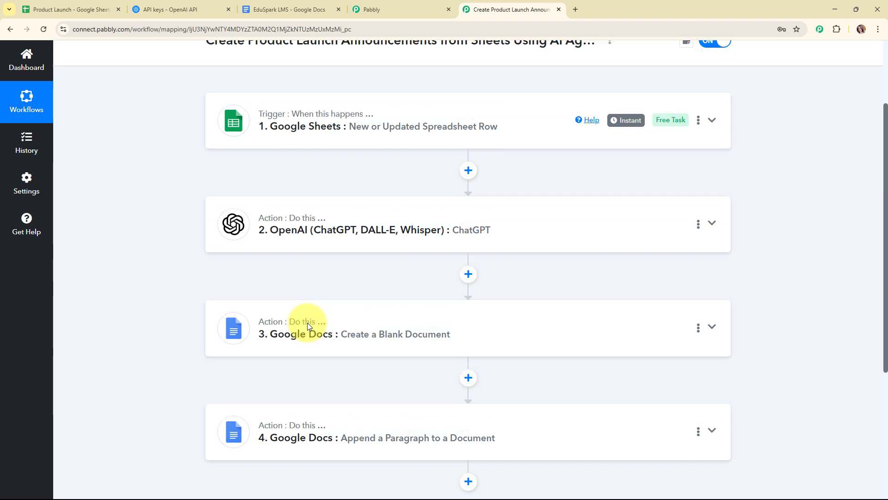
{"action": "scroll", "coordinate": [307, 326], "scroll_direction": "up", "scroll_amount": 1}
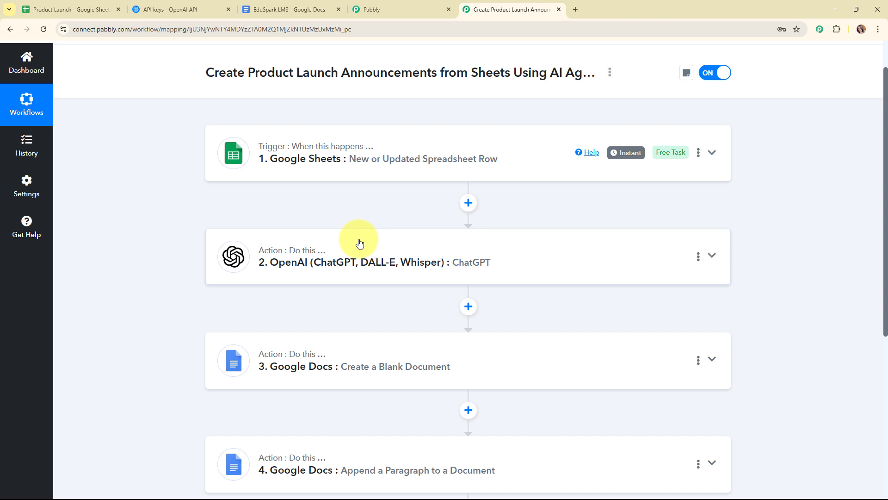
{"action": "scroll", "coordinate": [360, 243], "scroll_direction": "down", "scroll_amount": 2}
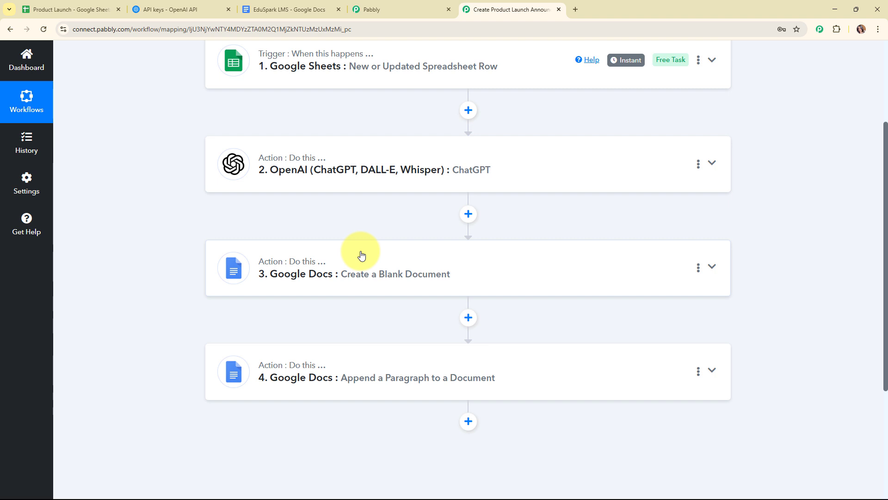
{"action": "scroll", "coordinate": [362, 255], "scroll_direction": "down", "scroll_amount": 2}
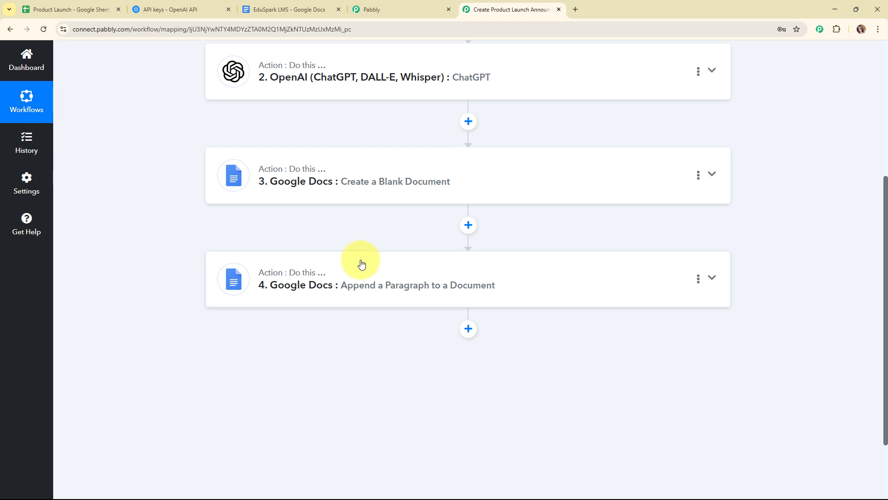
{"action": "scroll", "coordinate": [361, 264], "scroll_direction": "up", "scroll_amount": 5}
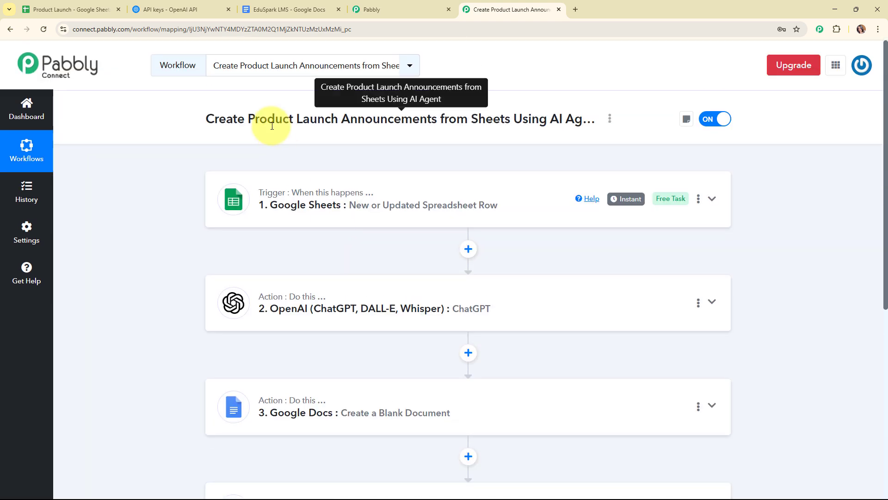